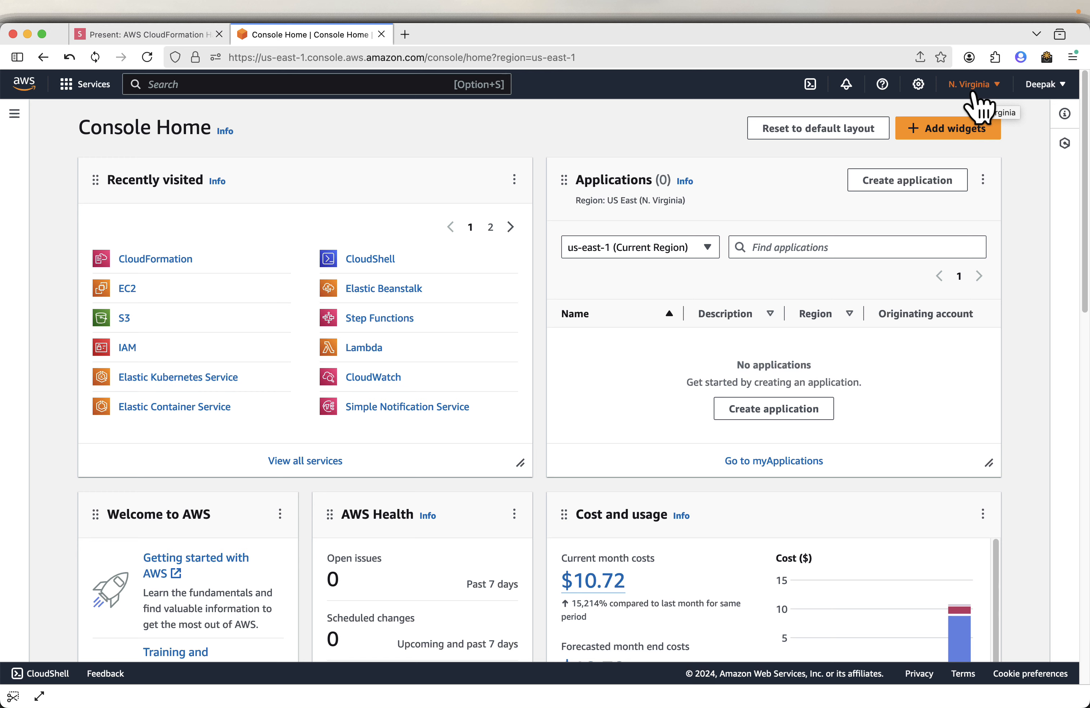
Search the AWS services for CloudFormation and open it in the N. Virginia region
{"action": "left_click", "coordinate": [236, 85]}
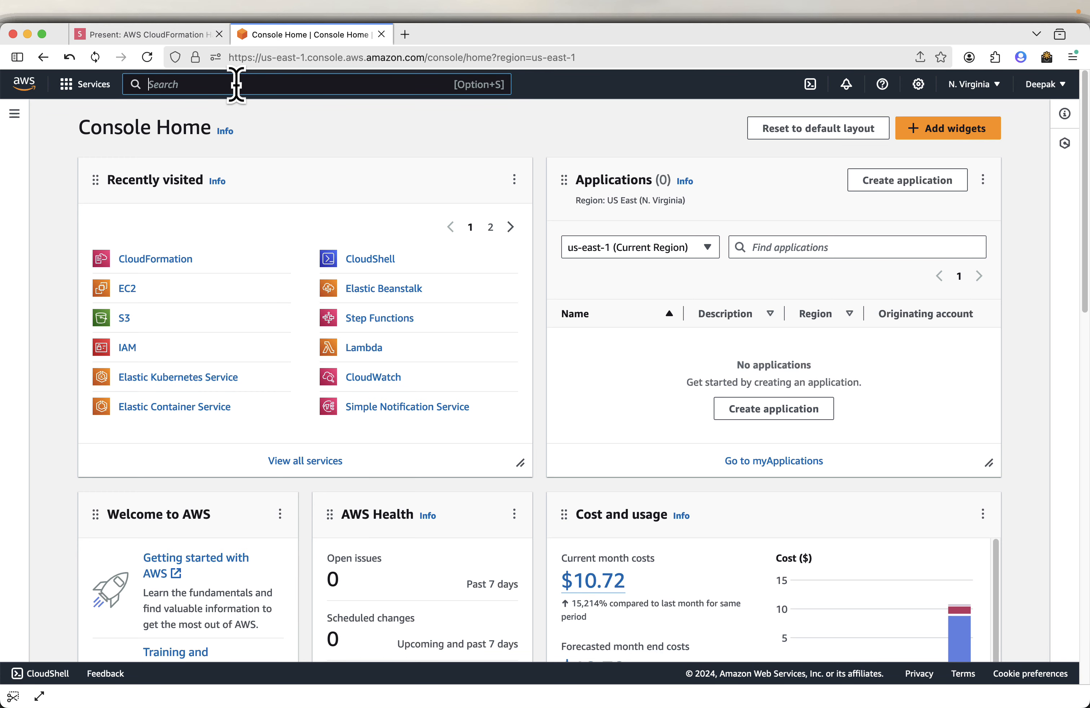
{"action": "type", "text": "cloudfo"}
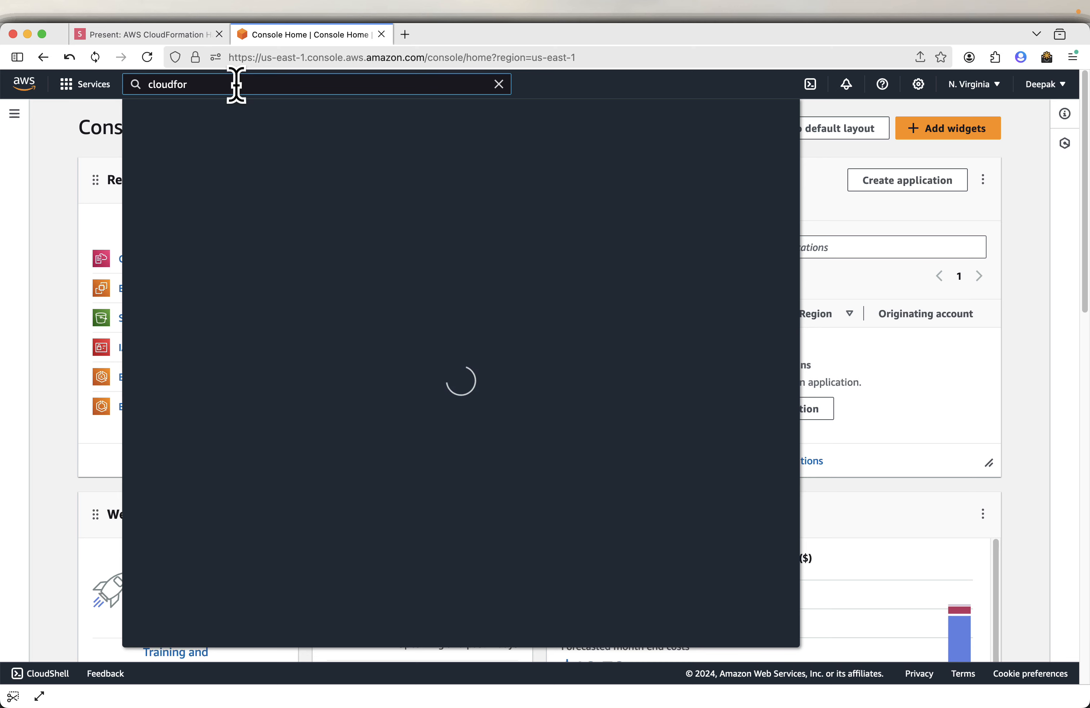
{"action": "type", "text": "r"}
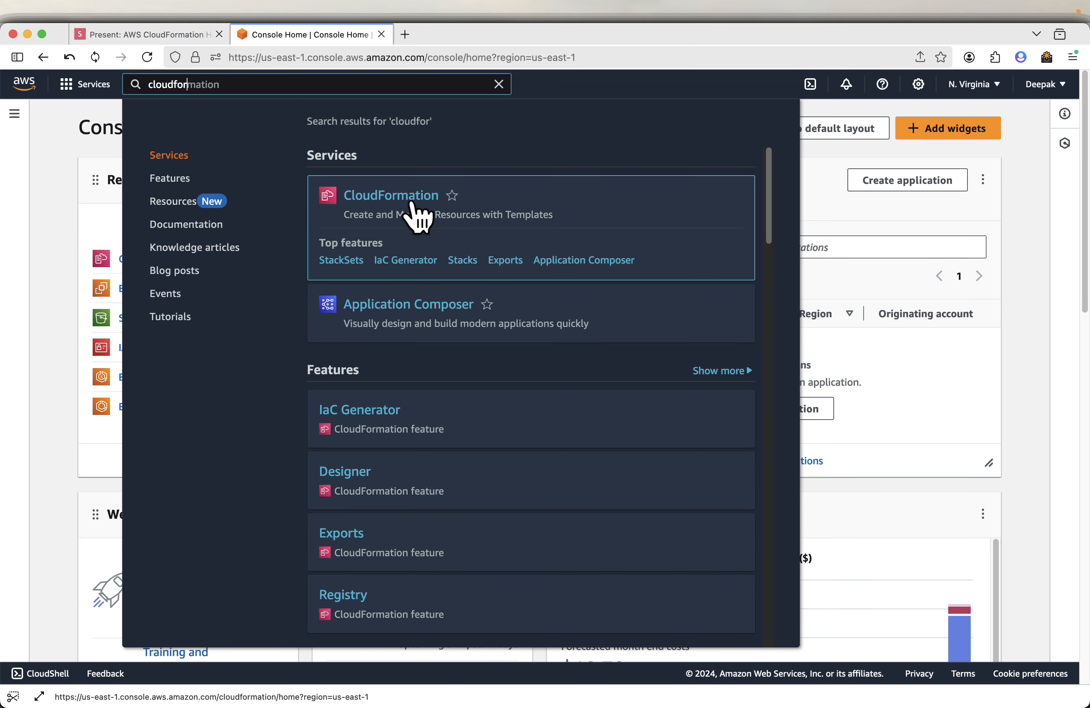
{"action": "left_click", "coordinate": [413, 204]}
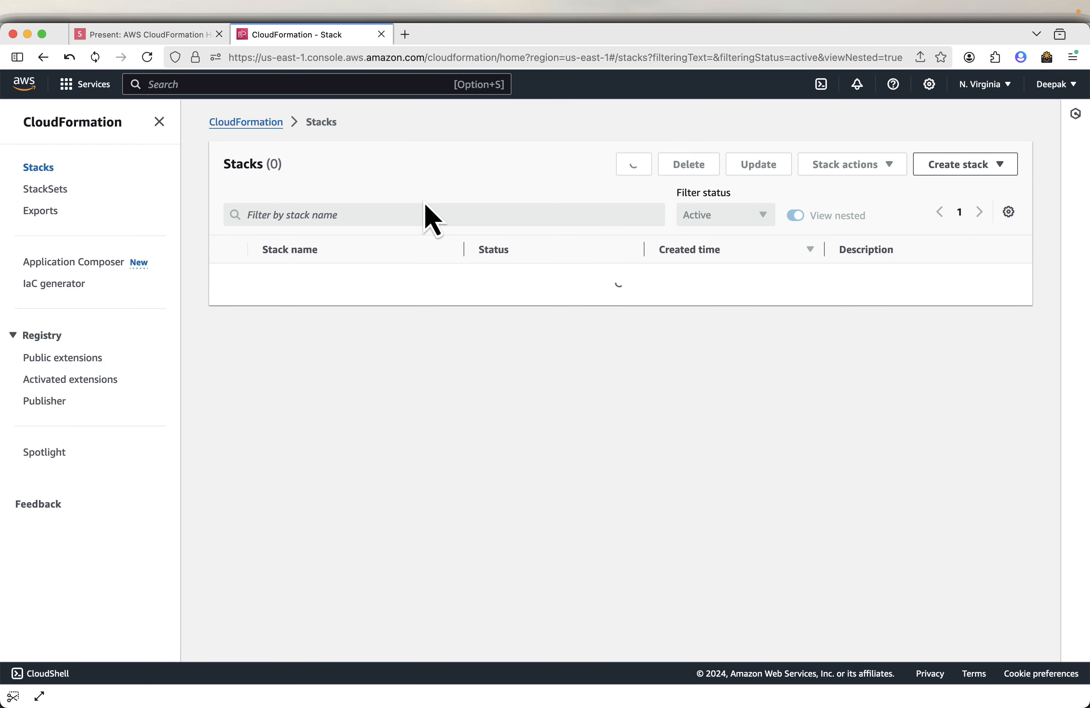
Start creating a stack from an existing template and set the template source to Upload a template file
{"action": "left_click", "coordinate": [608, 341]}
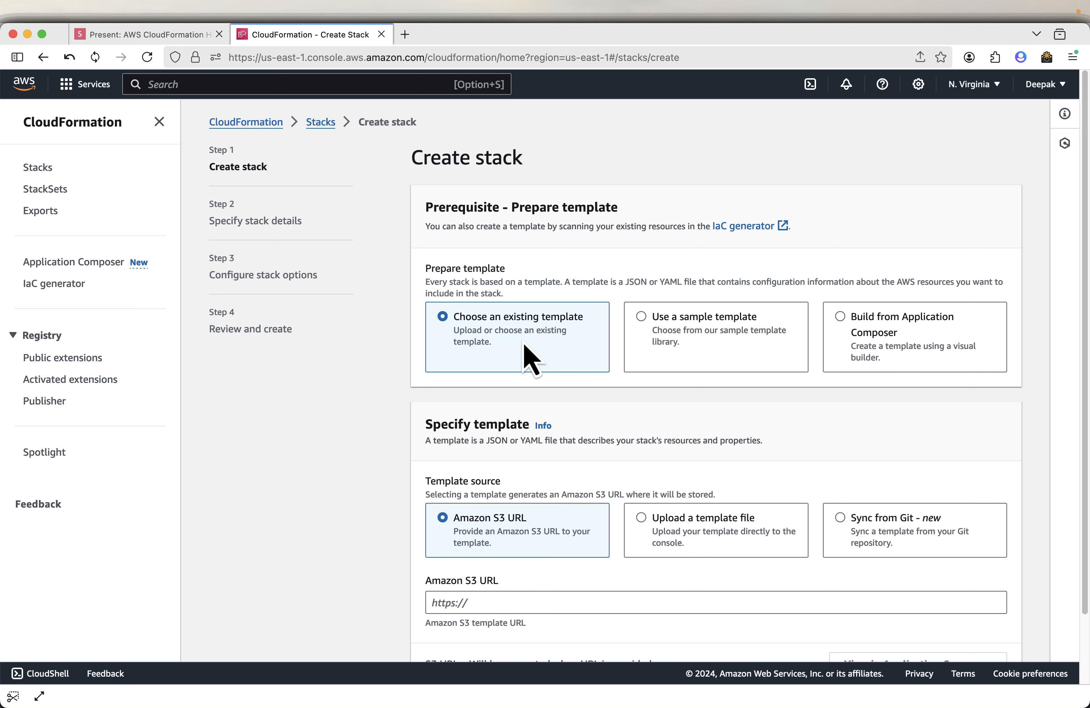
{"action": "scroll", "coordinate": [590, 340], "scroll_direction": "down", "scroll_amount": 3}
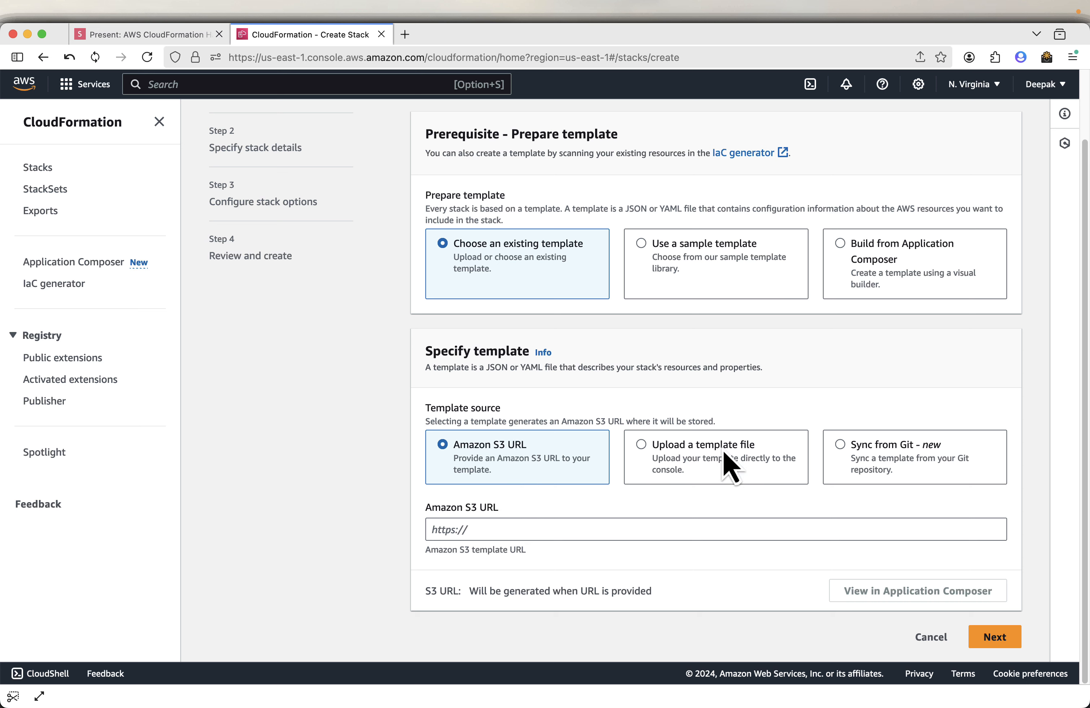
{"action": "left_click", "coordinate": [703, 453]}
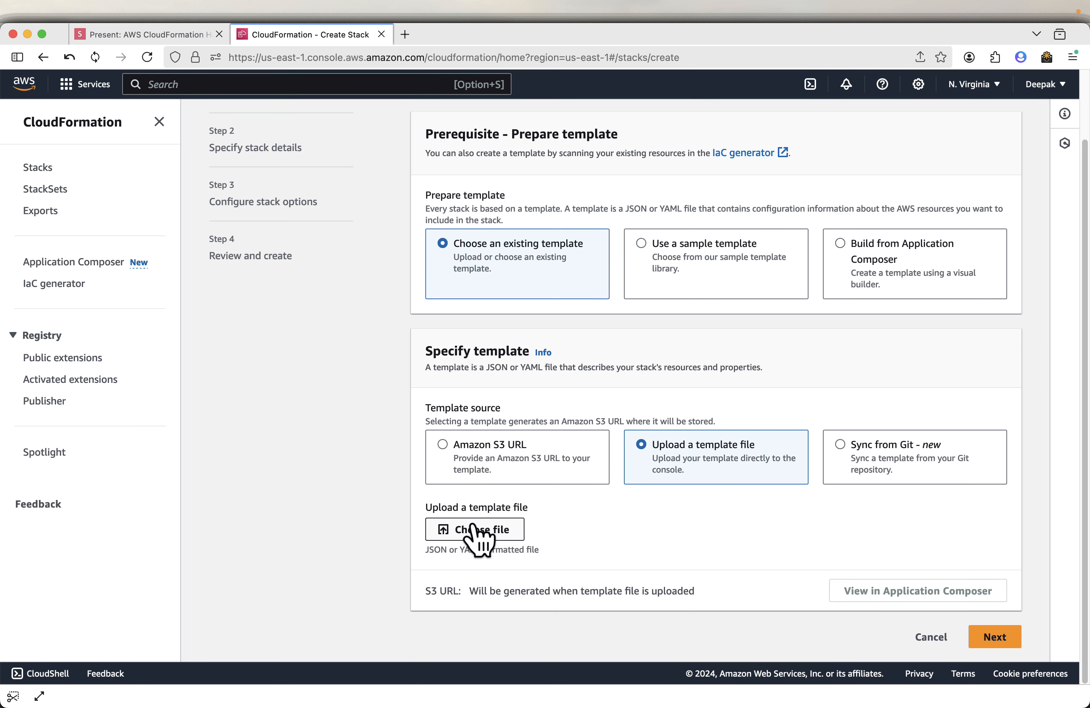
Review the YAML template slide and look up the Amazon Linux AMI ID on the EC2 launch-instance page in a new browser tab
{"action": "left_click", "coordinate": [174, 42]}
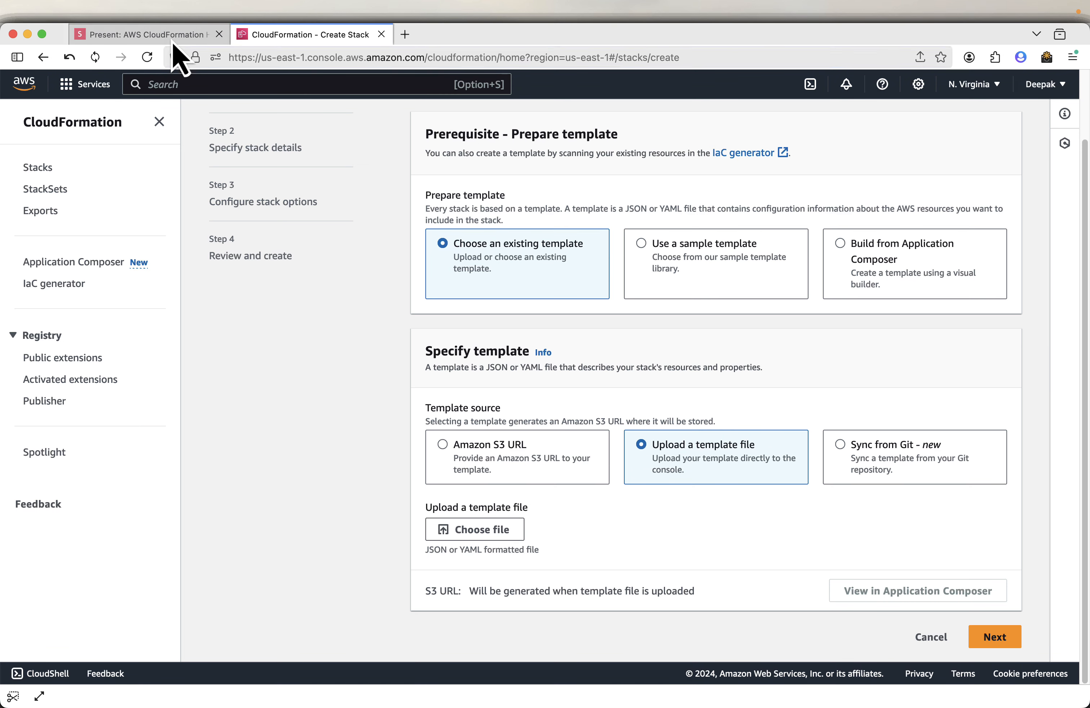
{"action": "left_click", "coordinate": [1070, 655]}
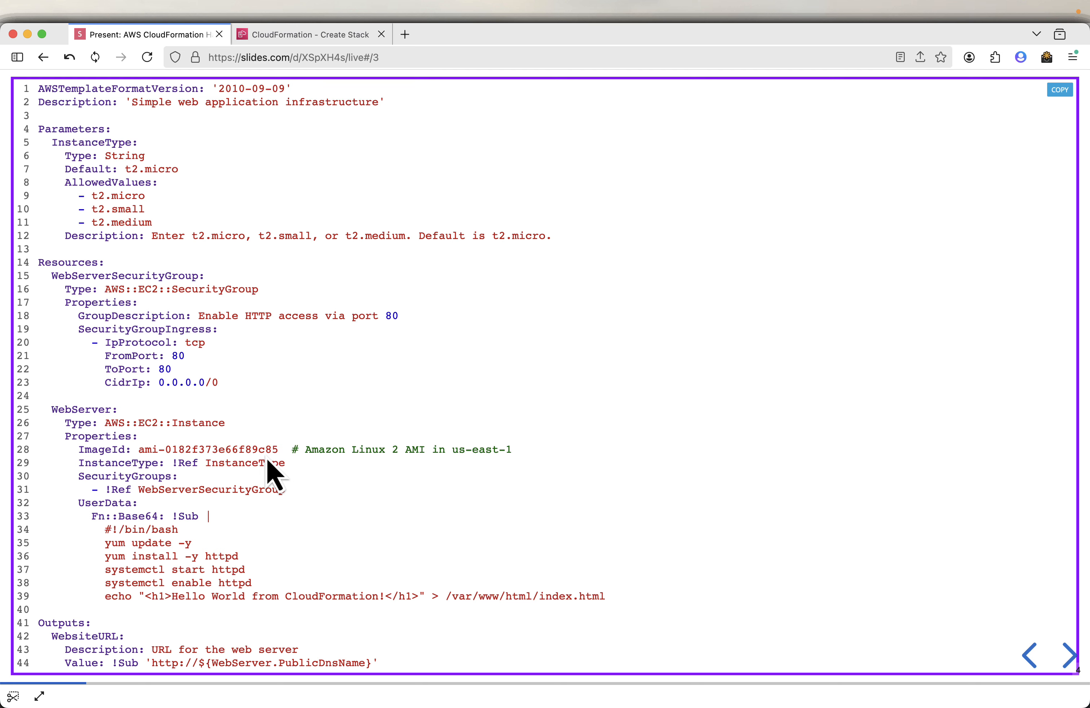
{"action": "left_click", "coordinate": [313, 41]}
{"action": "left_click", "coordinate": [279, 90]}
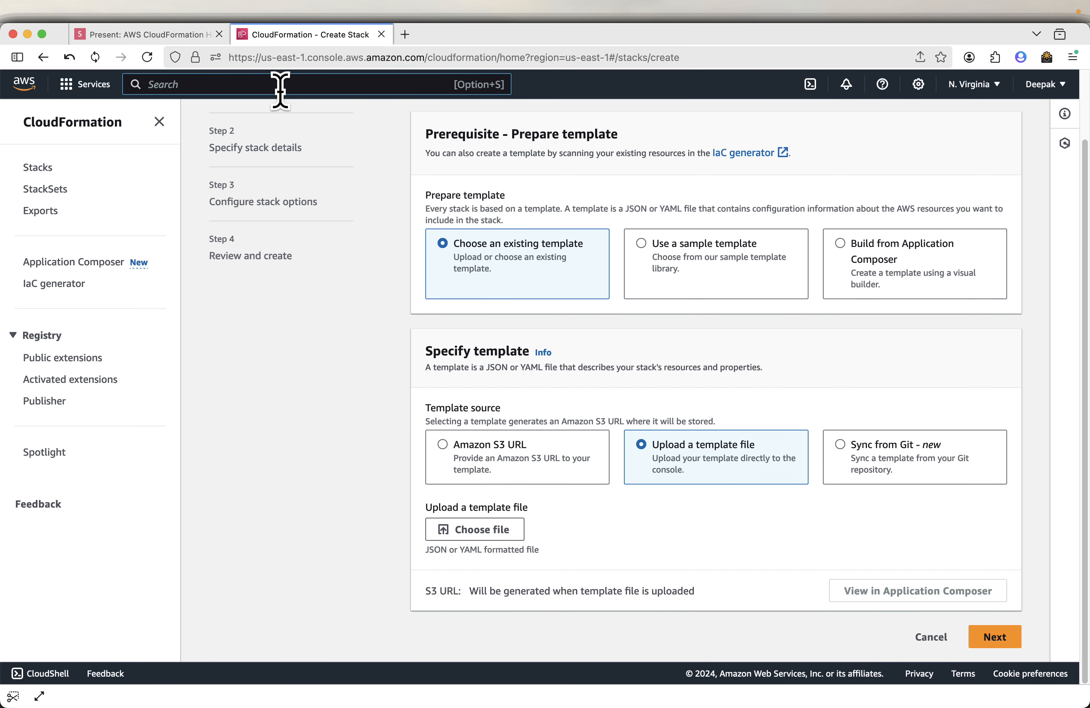
{"action": "type", "text": "ec2"}
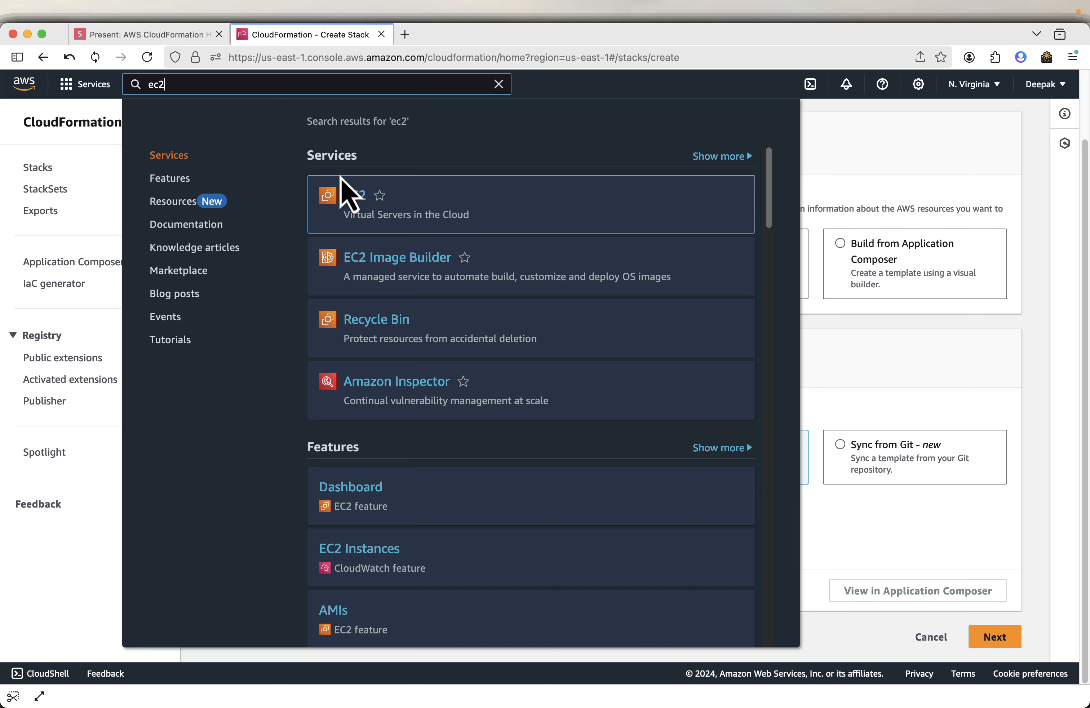
{"action": "right_click", "coordinate": [349, 206]}
{"action": "left_click", "coordinate": [356, 205]}
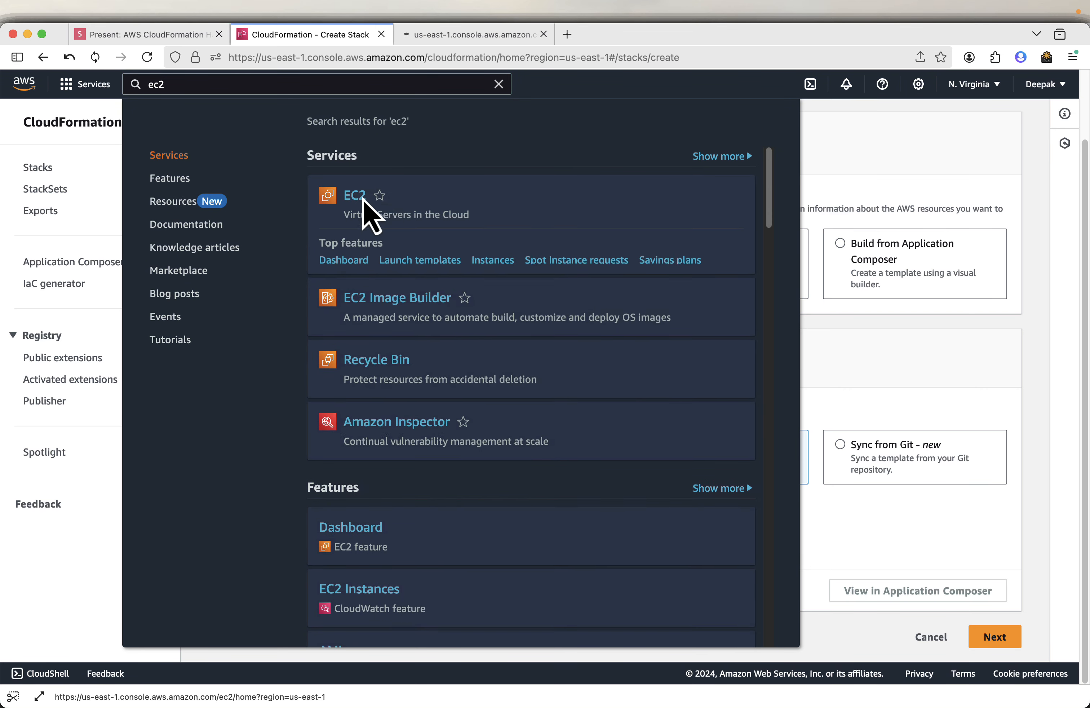
{"action": "left_click", "coordinate": [467, 35]}
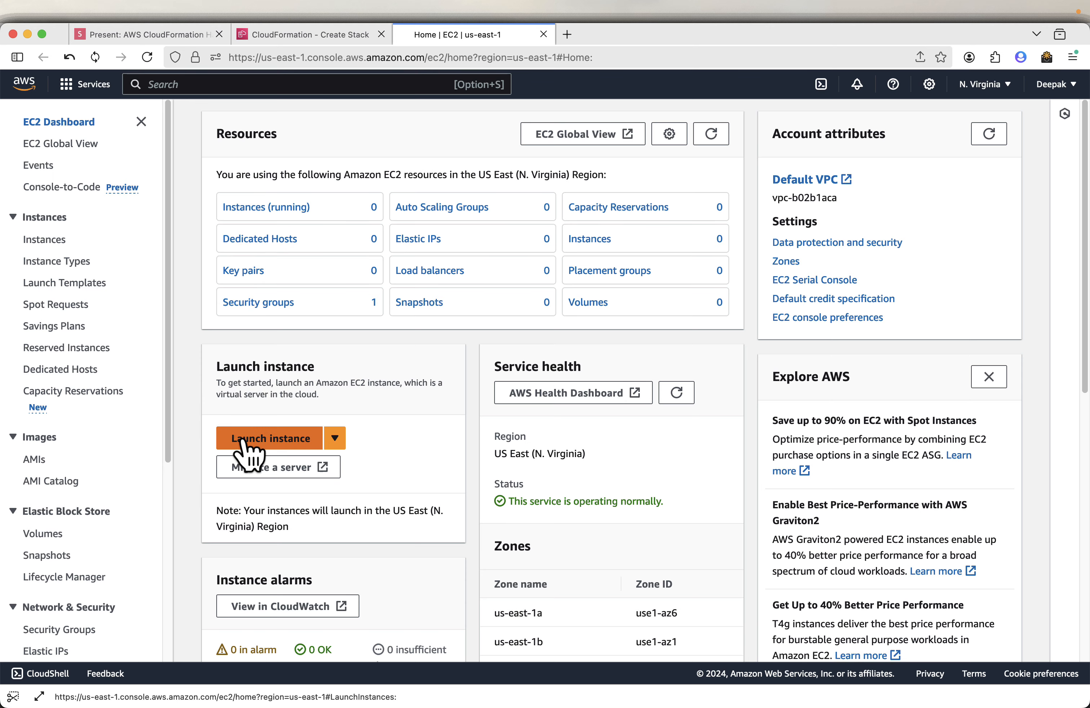
{"action": "left_click", "coordinate": [250, 441]}
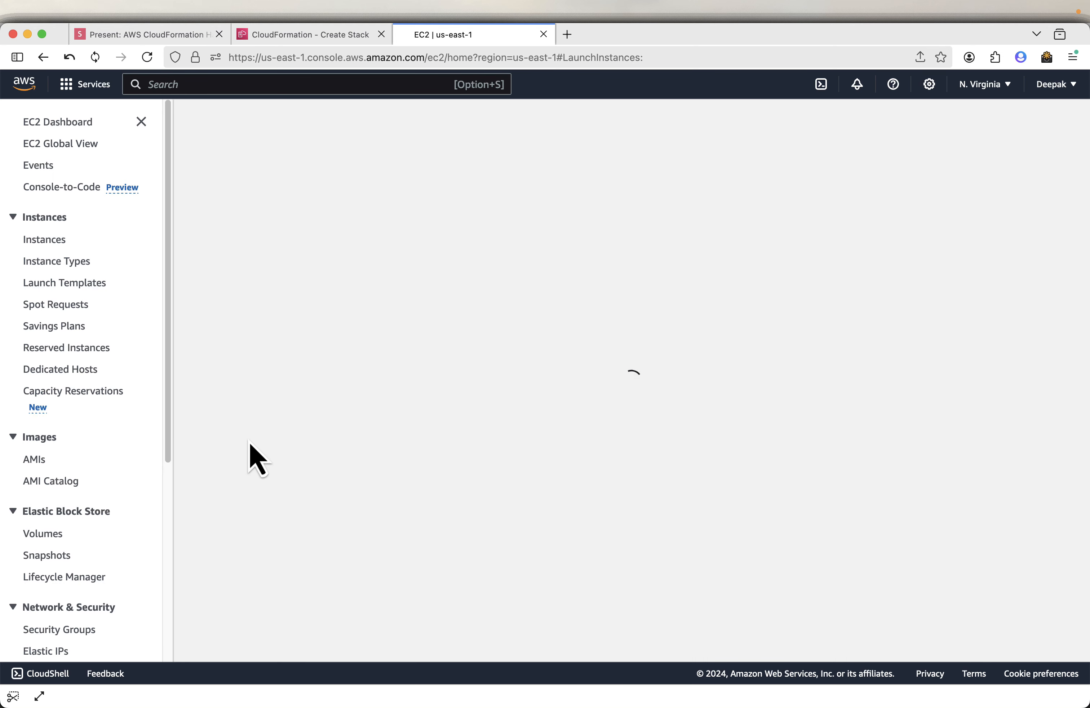
{"action": "scroll", "coordinate": [251, 445], "scroll_direction": "down", "scroll_amount": 6}
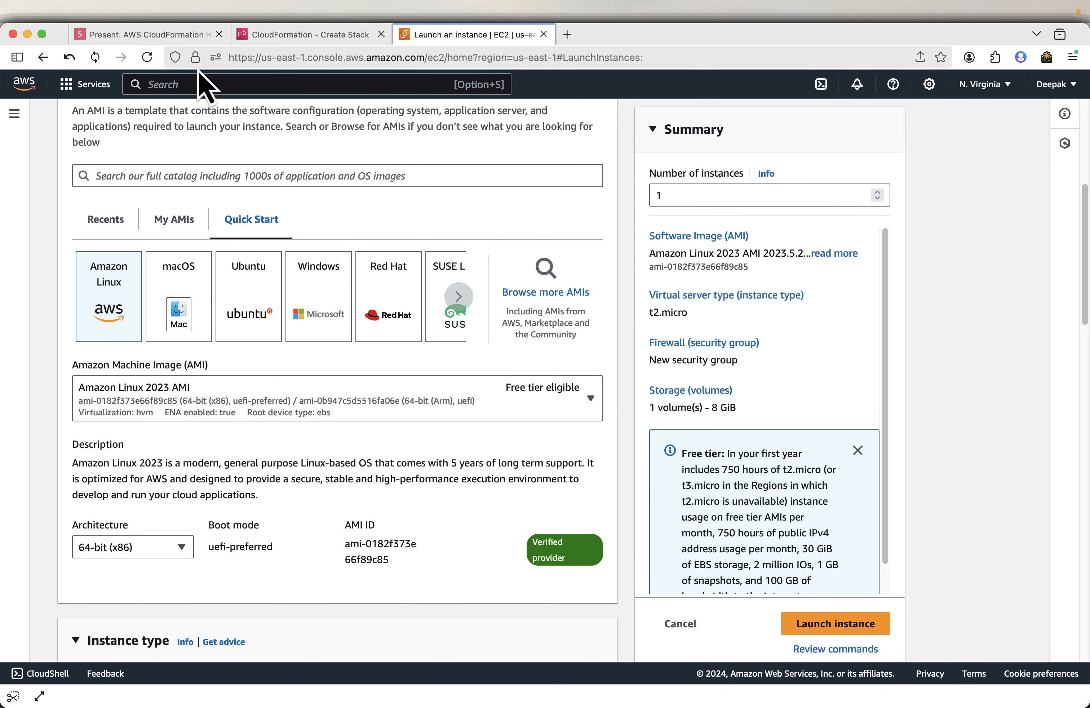
Copy the YAML template from the slide into the empty CloudFormation-Demo.yaml file in VS Code
{"action": "left_click", "coordinate": [197, 37]}
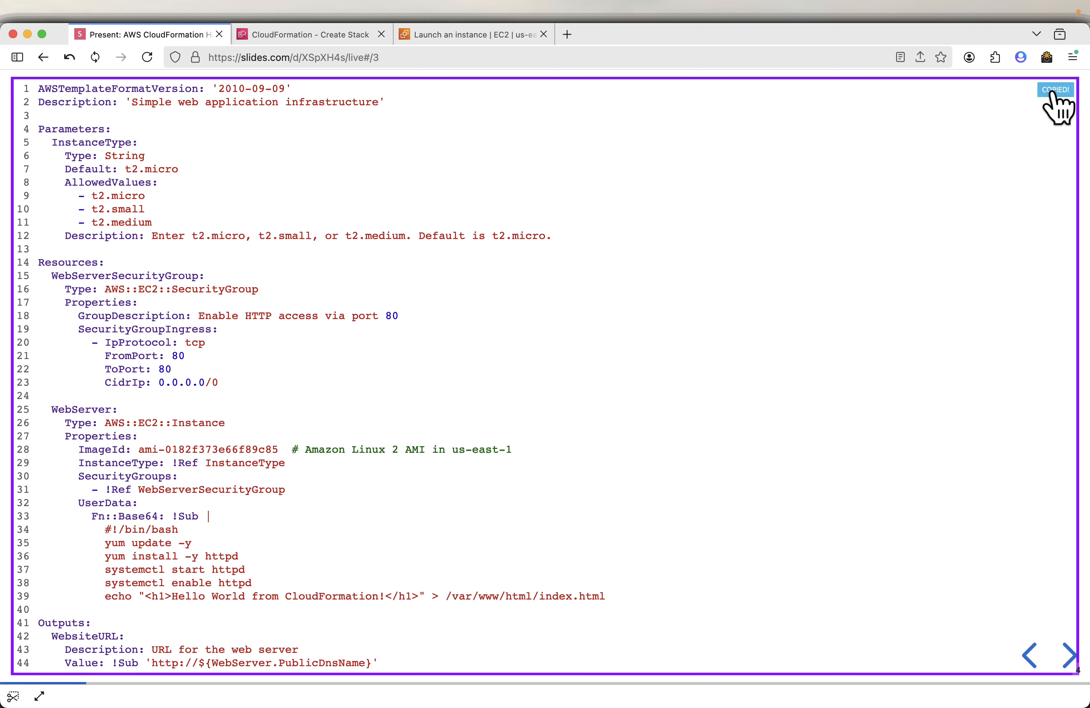
{"action": "key", "text": "super+Tab"}
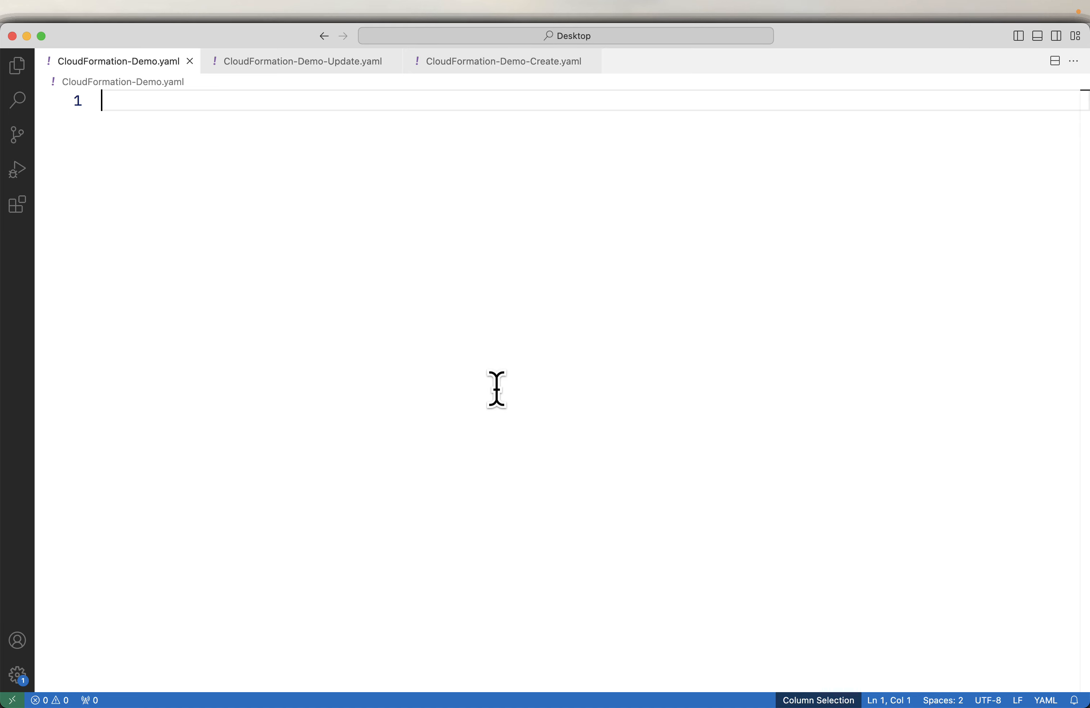
{"action": "key", "text": "super+v"}
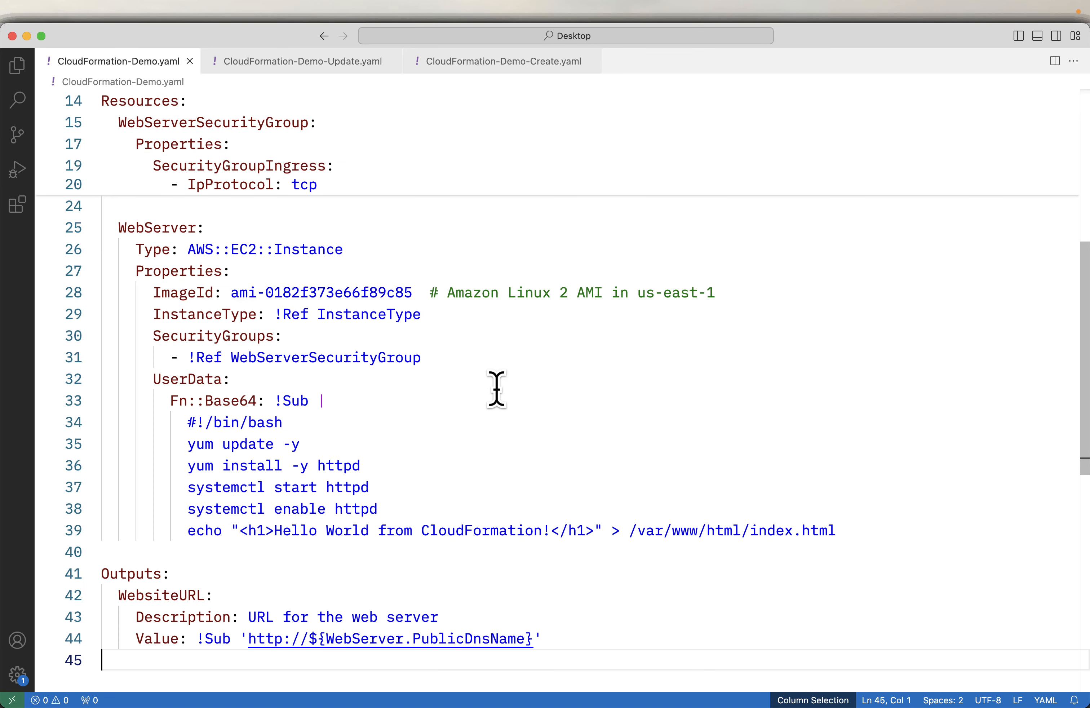
Return to the browser, upload CloudFormation-Demo.yaml from the Desktop as the stack template, and continue to the stack details
{"action": "key", "text": "super+Tab"}
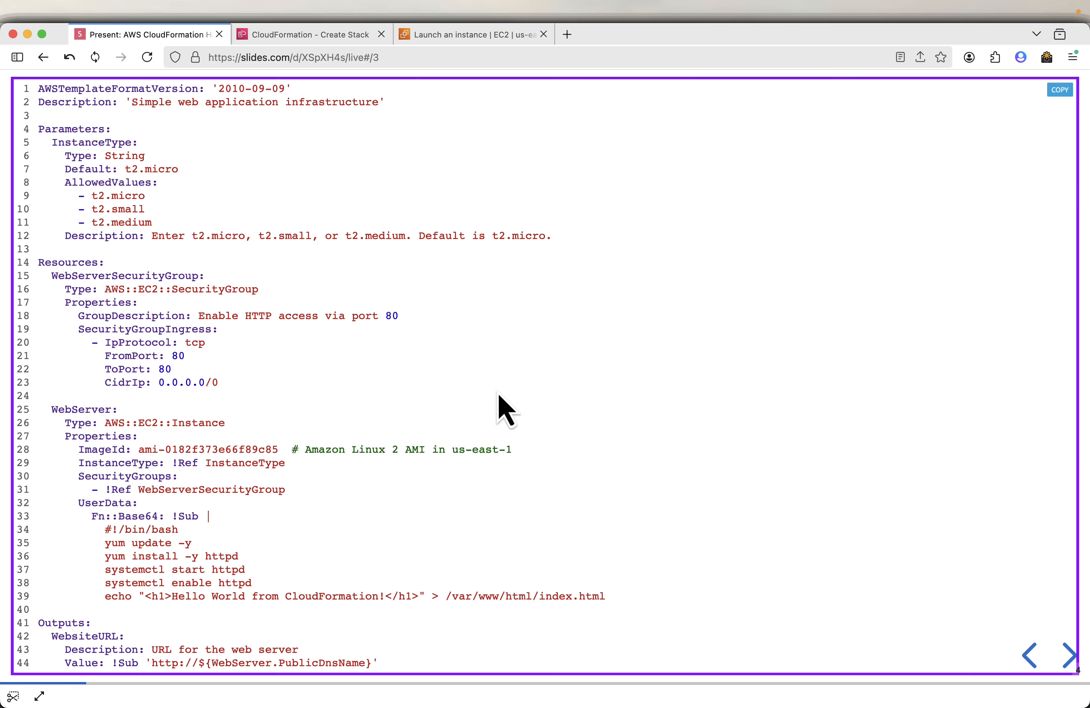
{"action": "left_click", "coordinate": [320, 40]}
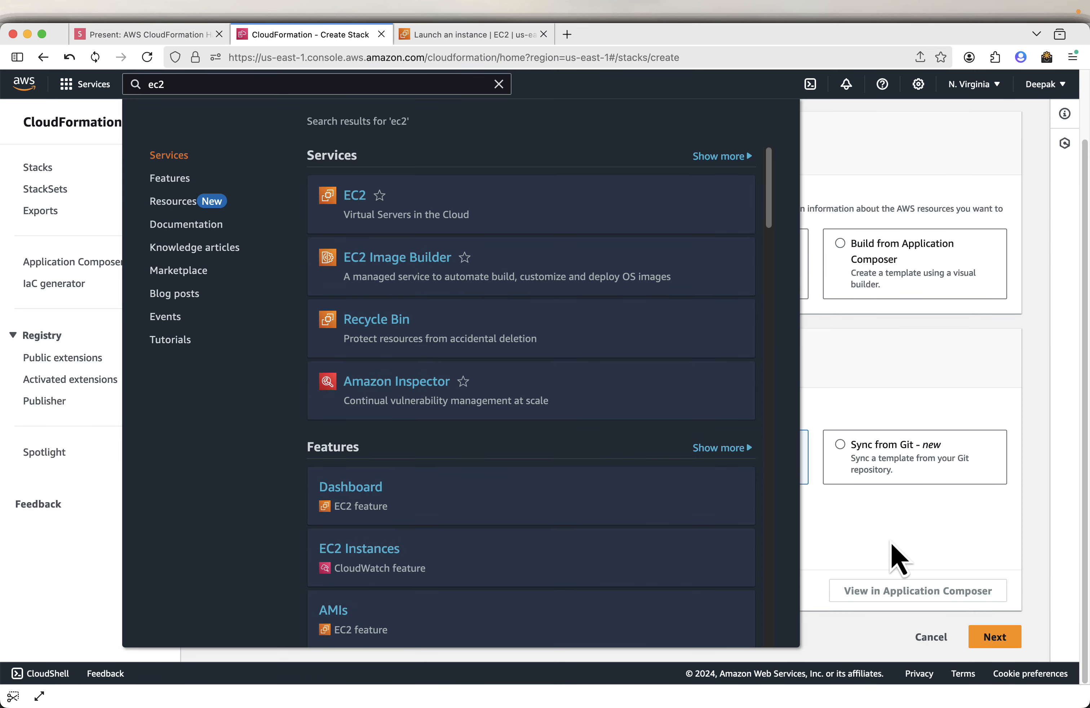
{"action": "left_click", "coordinate": [893, 549]}
{"action": "left_click", "coordinate": [499, 548]}
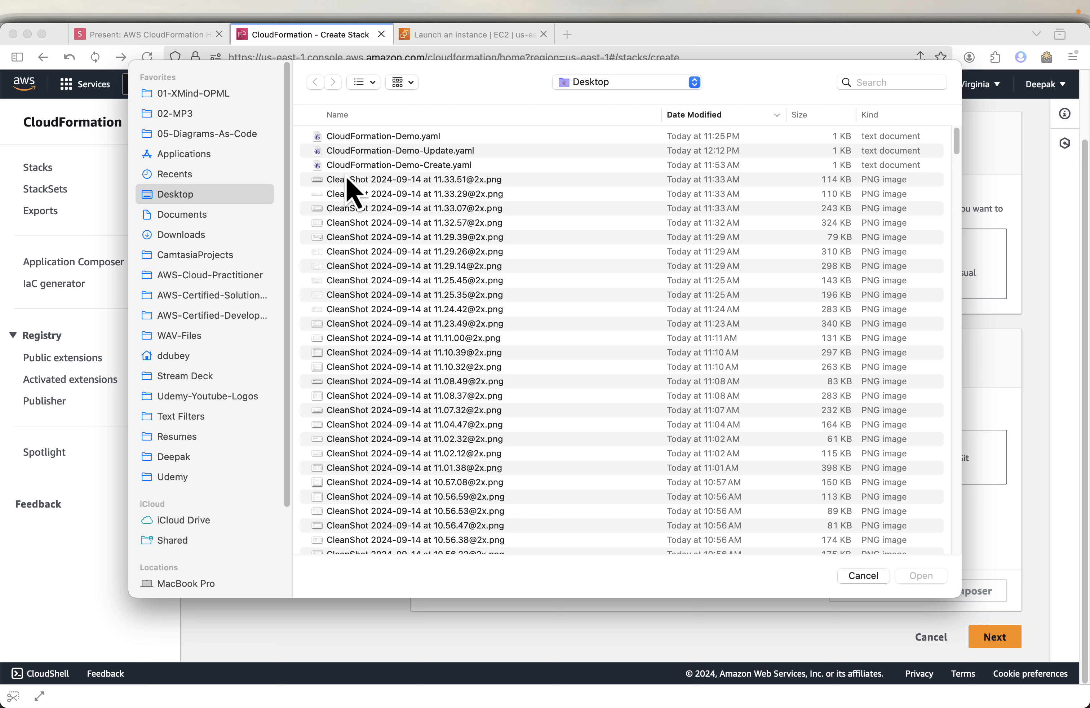
{"action": "left_click", "coordinate": [390, 137]}
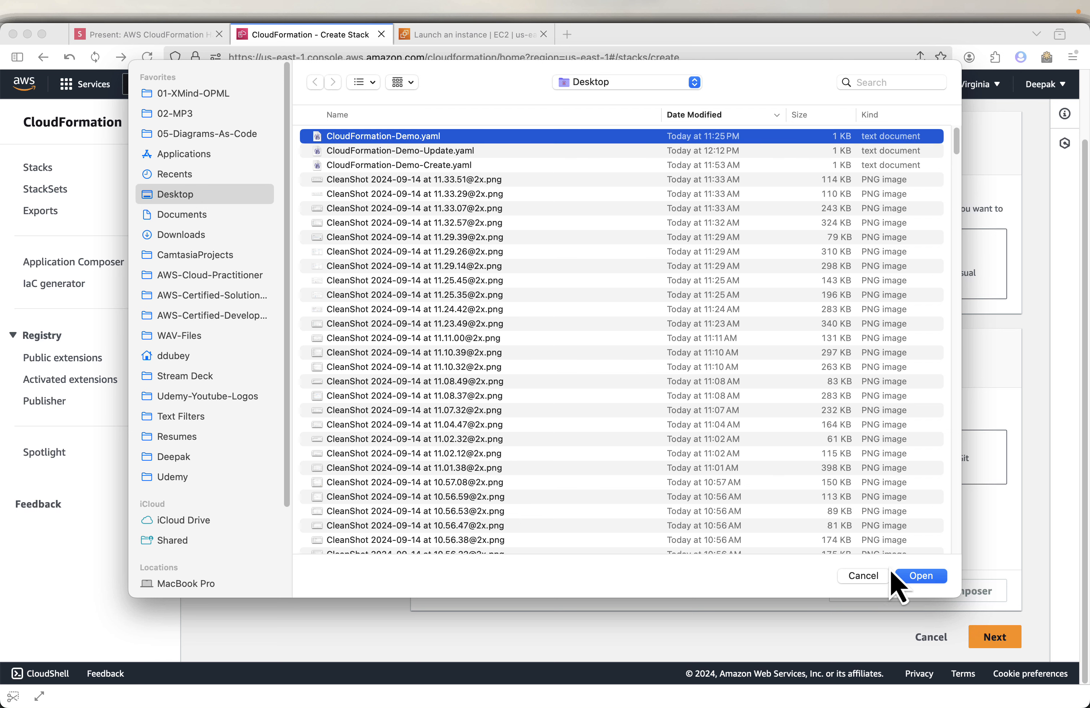
{"action": "left_click", "coordinate": [904, 574]}
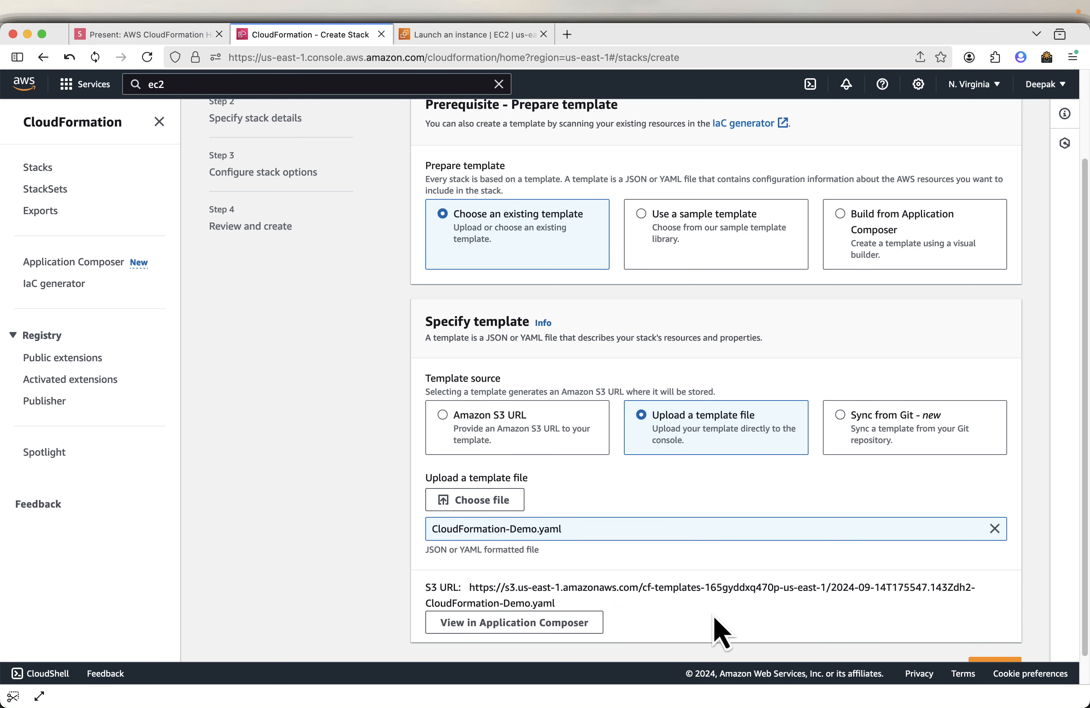
{"action": "scroll", "coordinate": [743, 584], "scroll_direction": "down", "scroll_amount": 2}
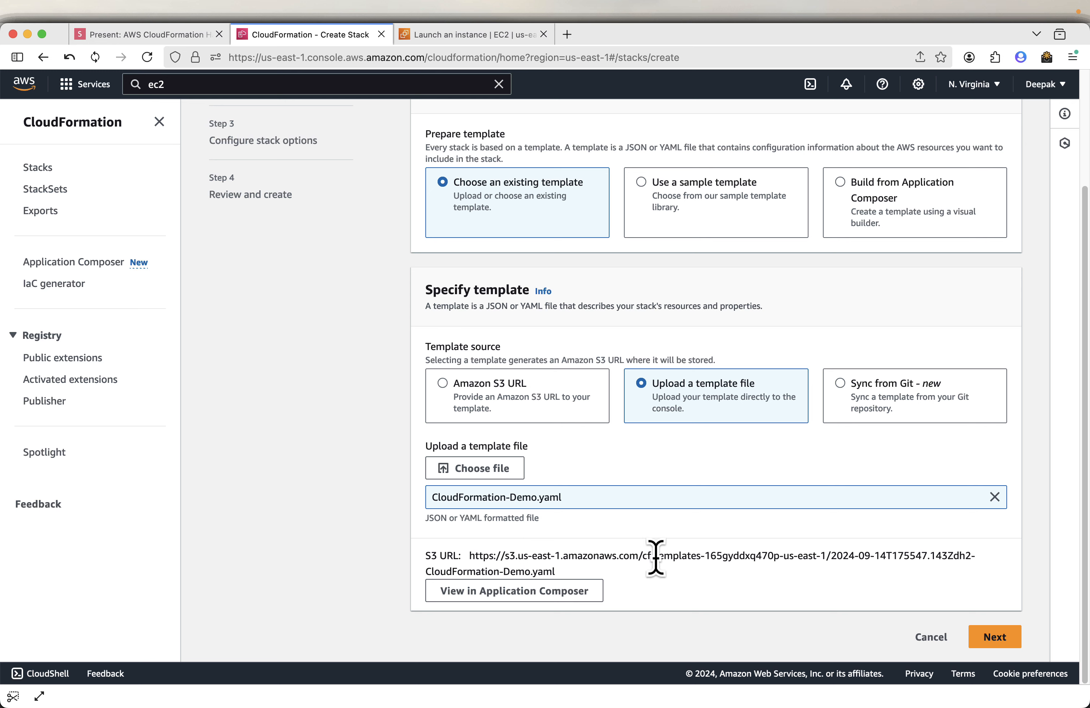
{"action": "left_click", "coordinate": [994, 639]}
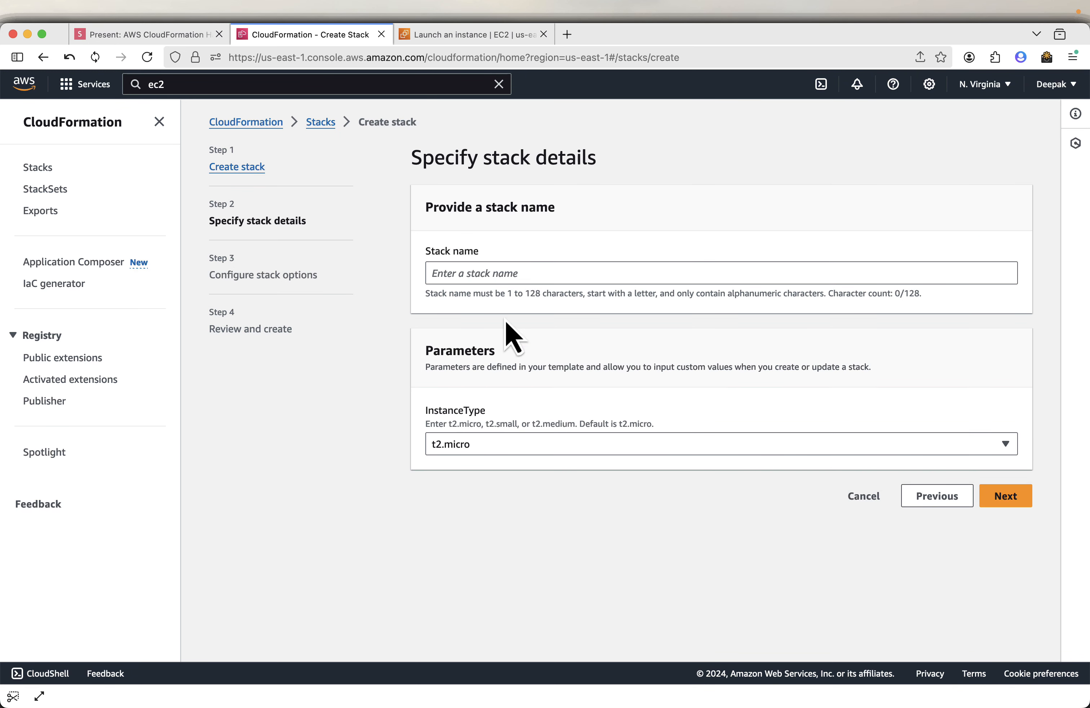
Copy the stack name WebAppStack from the Specify stack details slide and paste it as the new stack's name
{"action": "left_click", "coordinate": [470, 276]}
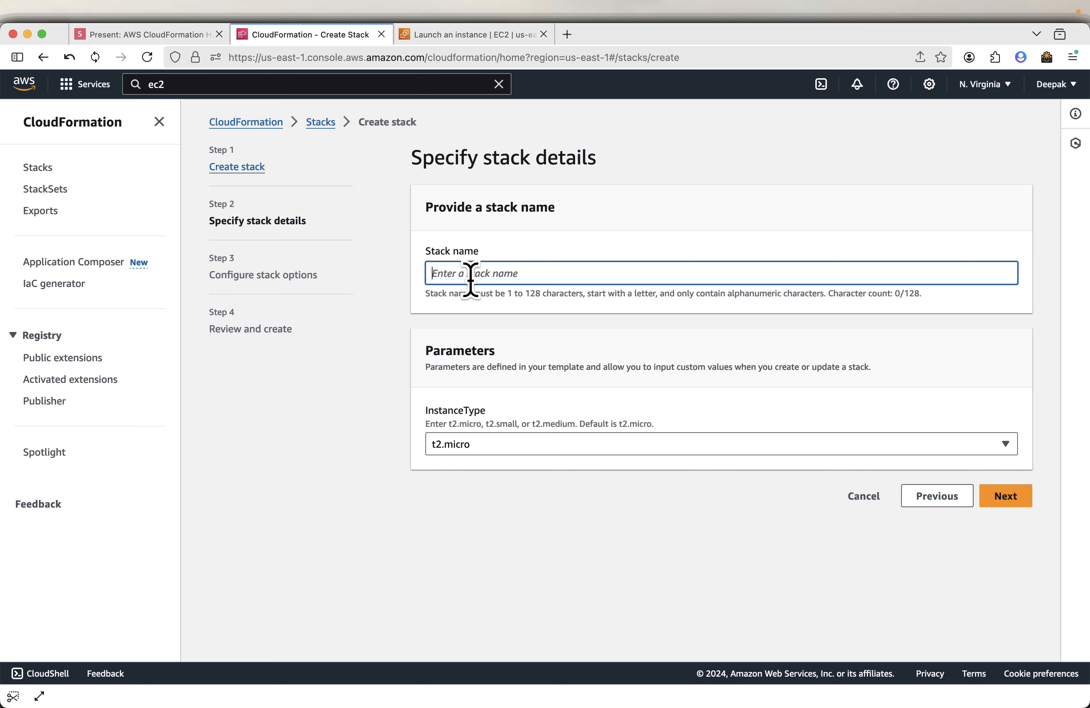
{"action": "left_click", "coordinate": [164, 42]}
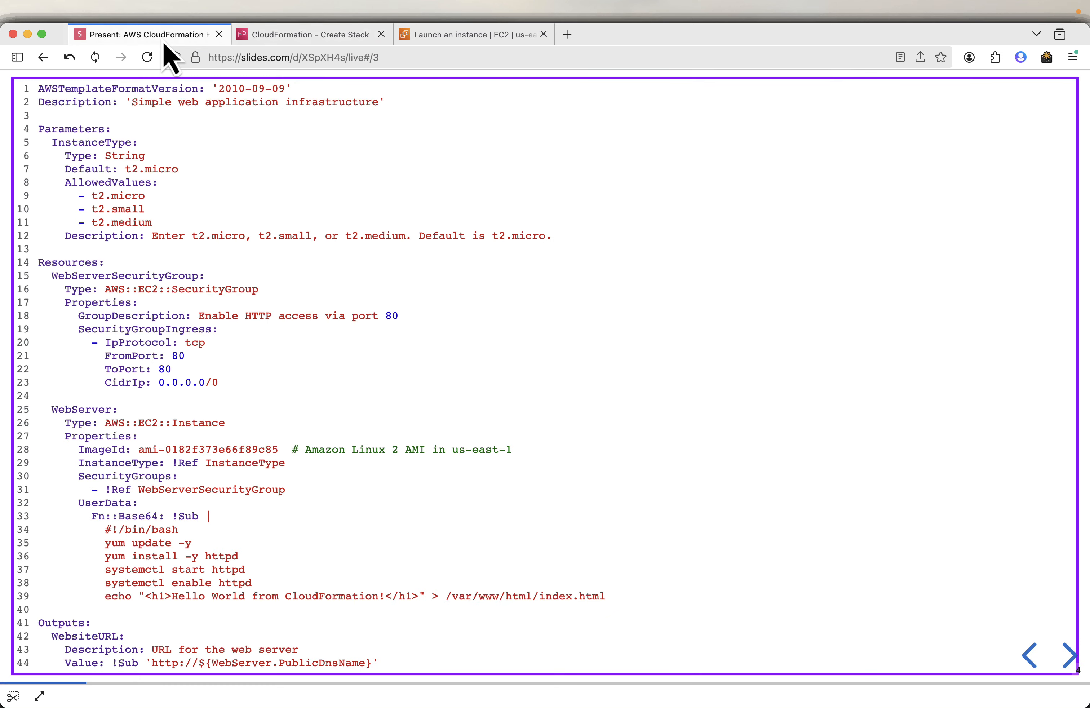
{"action": "key", "text": "Right"}
{"action": "key", "text": "Right"}
{"action": "key", "text": "Right"}
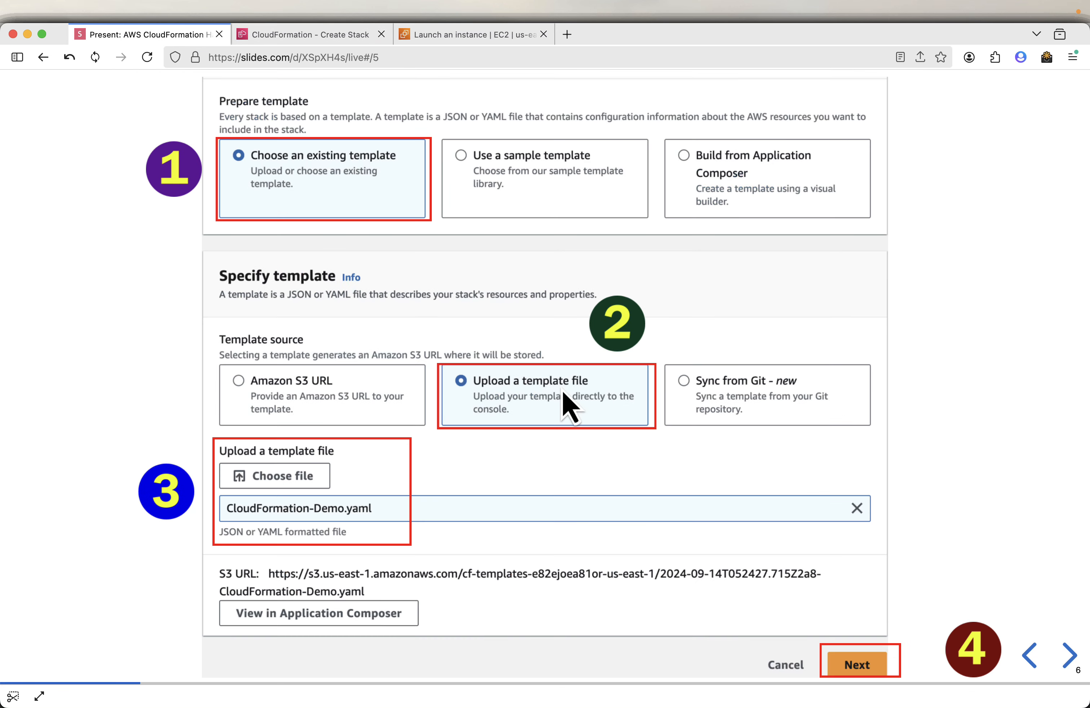
{"action": "key", "text": "Right"}
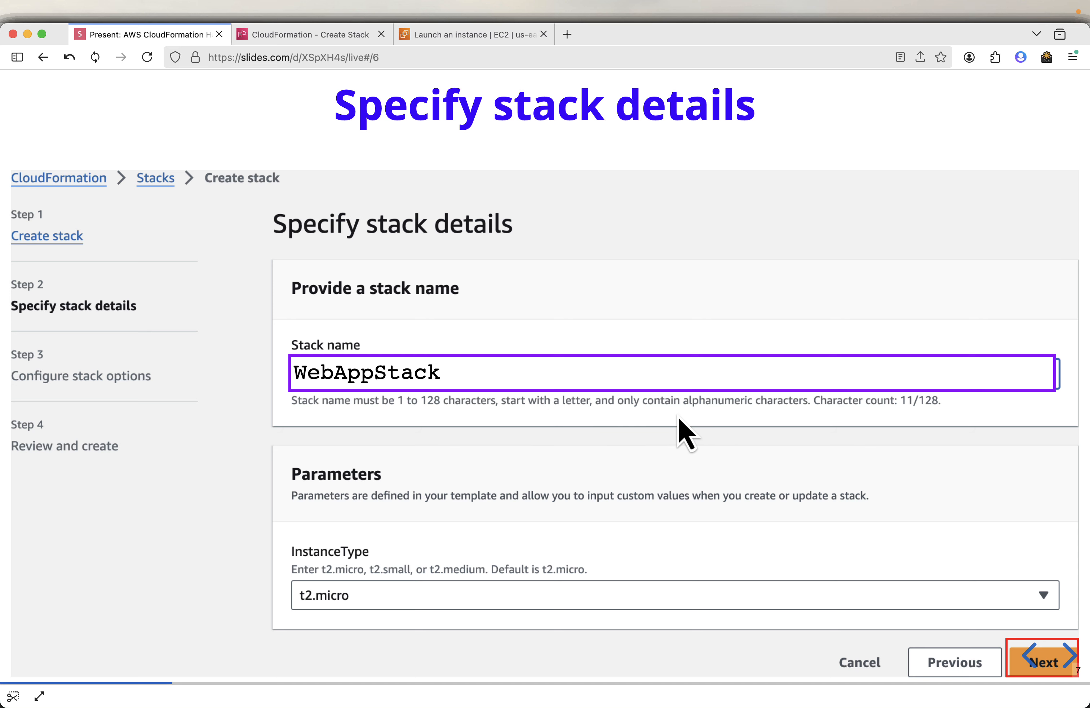
{"action": "mouse_move", "coordinate": [1001, 387]}
{"action": "left_click", "coordinate": [1030, 373]}
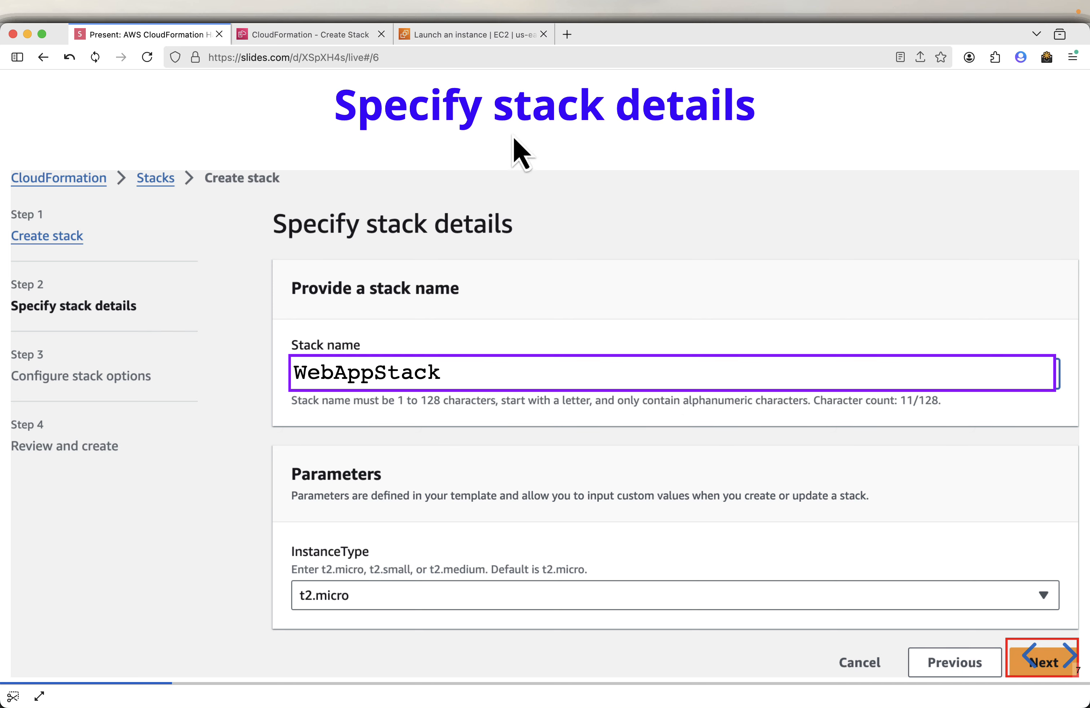
{"action": "left_click", "coordinate": [334, 35]}
{"action": "right_click", "coordinate": [534, 277]}
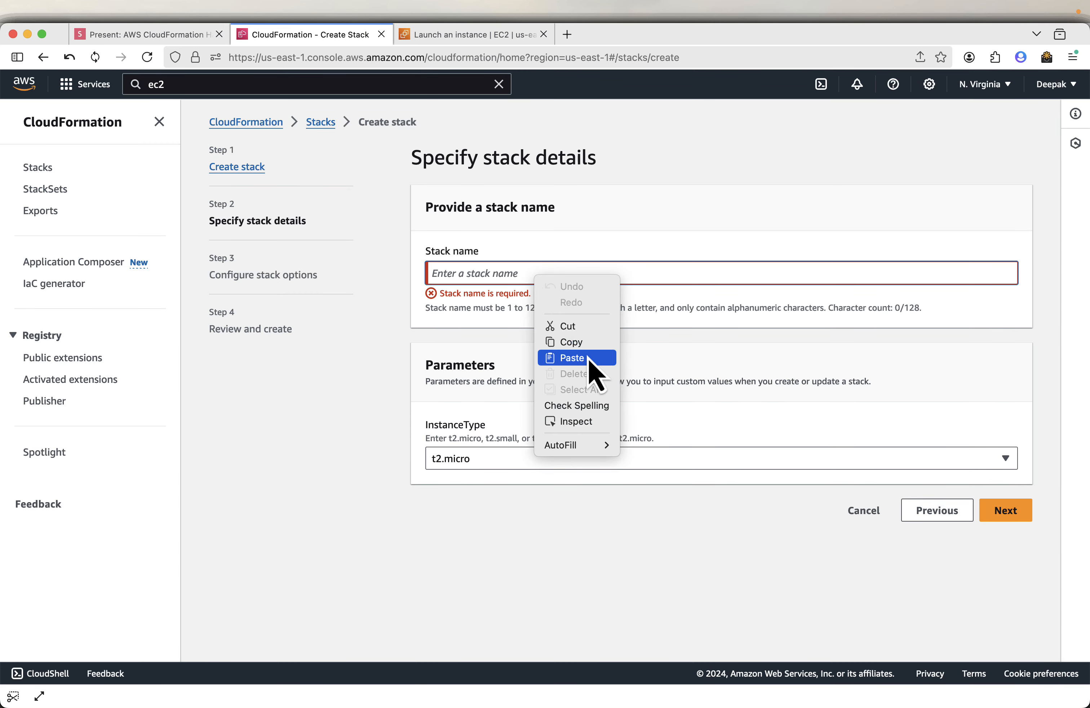
{"action": "left_click", "coordinate": [588, 360]}
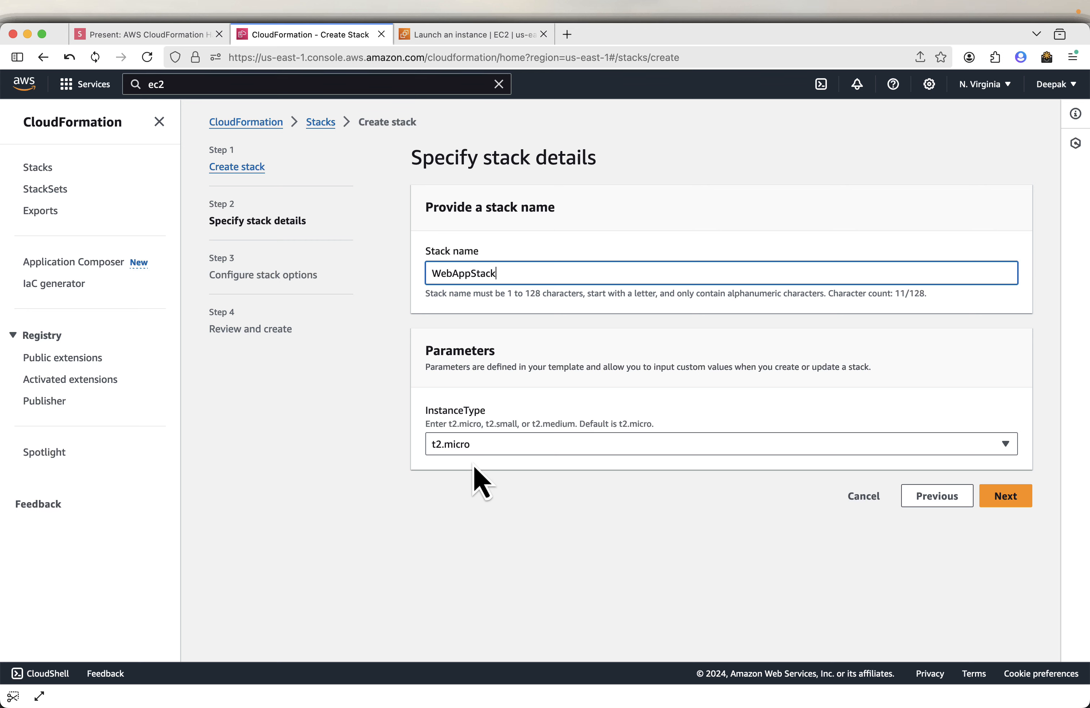
Check the allowed InstanceType values in the VS Code template, return to the browser, choose t2.micro as the InstanceType and continue to the stack options
{"action": "key", "text": "super+Tab"}
{"action": "scroll", "coordinate": [383, 427], "scroll_direction": "up", "scroll_amount": 5}
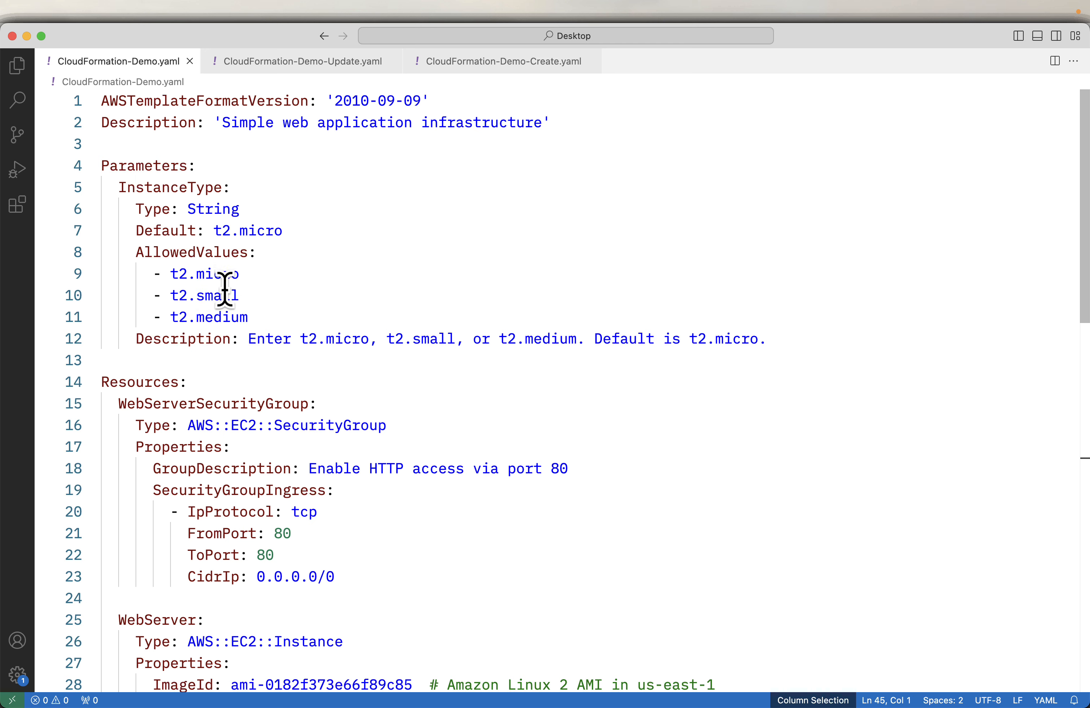
{"action": "key", "text": "super+Tab"}
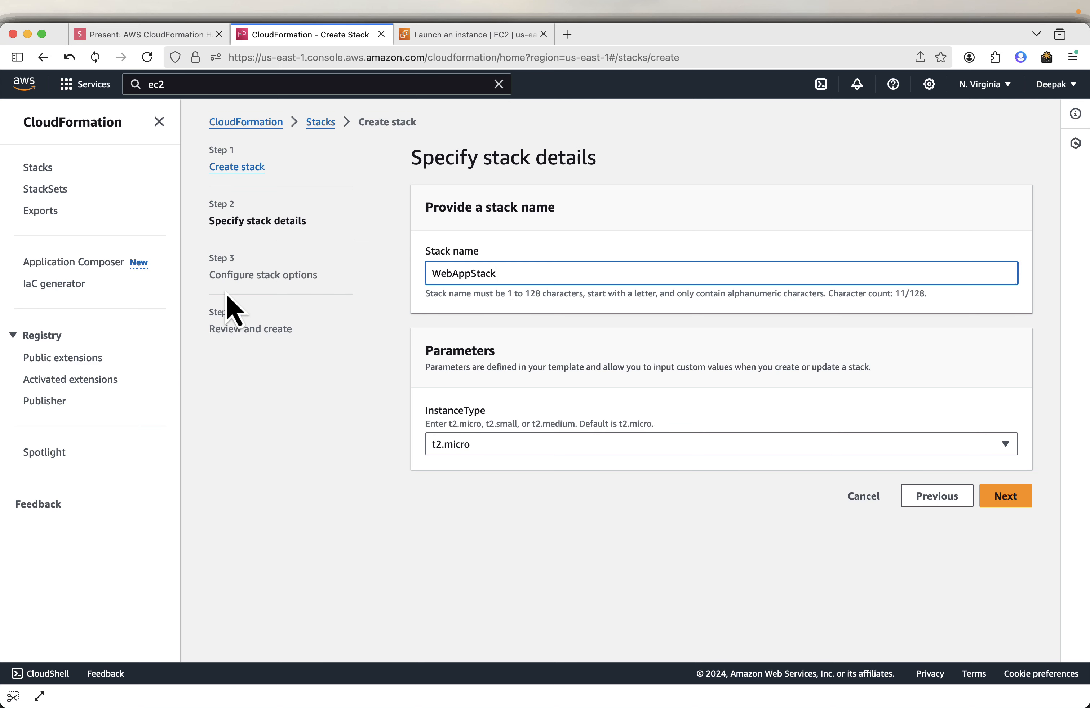
{"action": "left_click", "coordinate": [493, 454]}
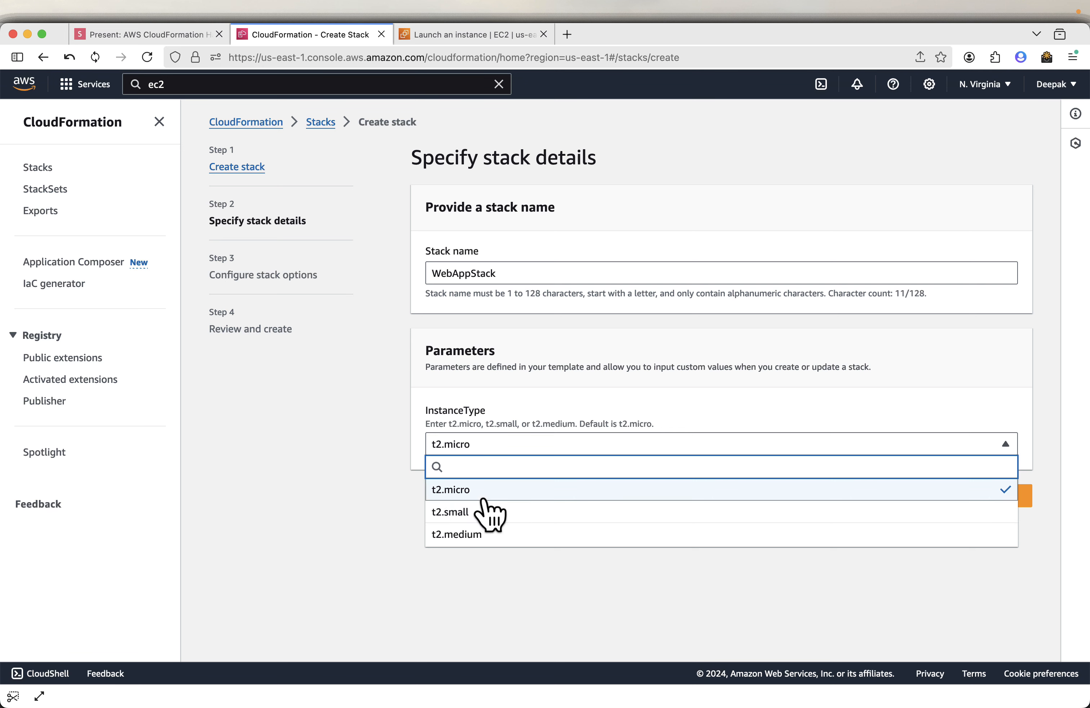
{"action": "left_click", "coordinate": [465, 492]}
{"action": "left_click", "coordinate": [993, 500]}
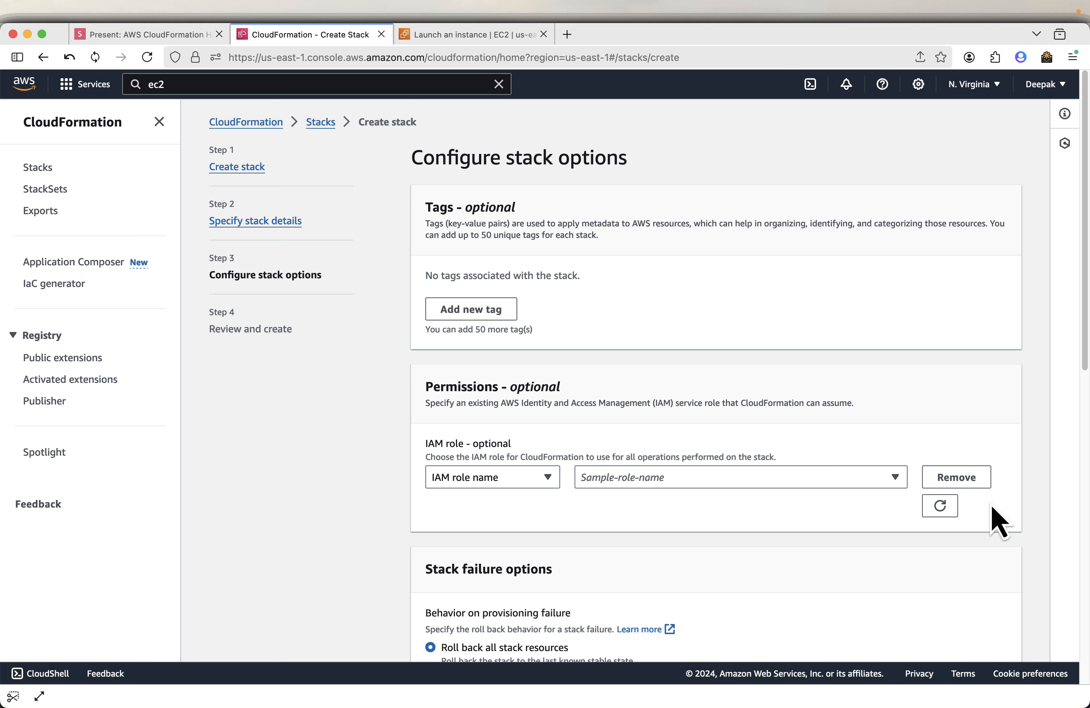
Review the stack options, expanding the stack policy, rollback, notification and stack creation sections, keep all defaults and continue to the review page
{"action": "scroll", "coordinate": [678, 497], "scroll_direction": "down", "scroll_amount": 1}
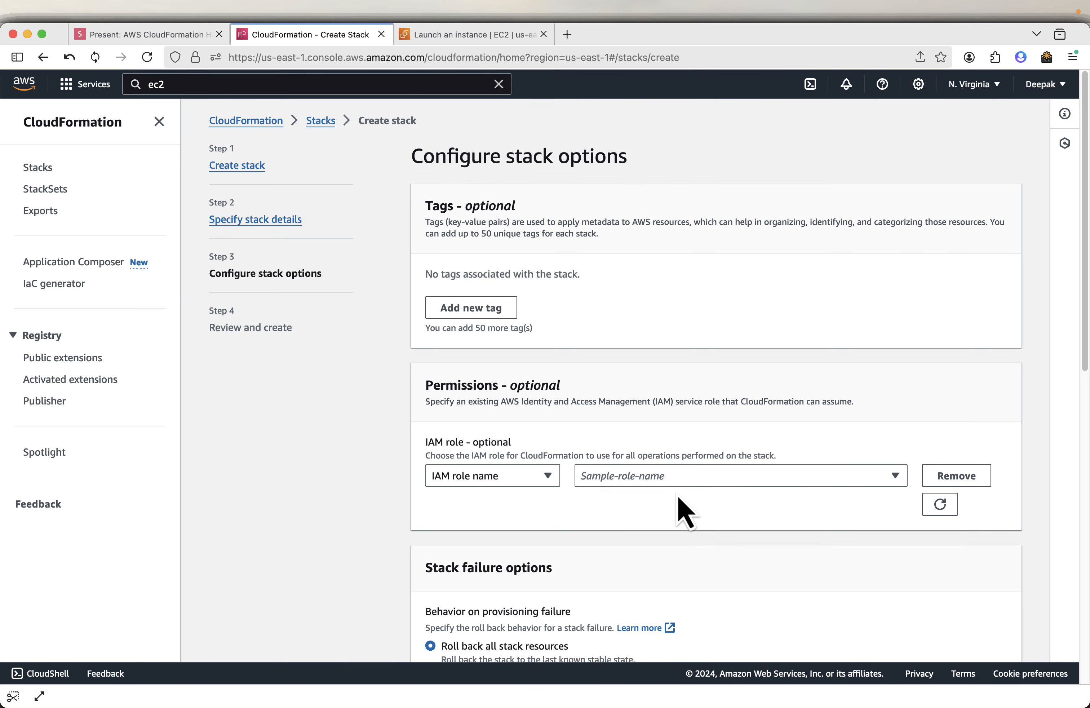
{"action": "scroll", "coordinate": [677, 497], "scroll_direction": "down", "scroll_amount": 5}
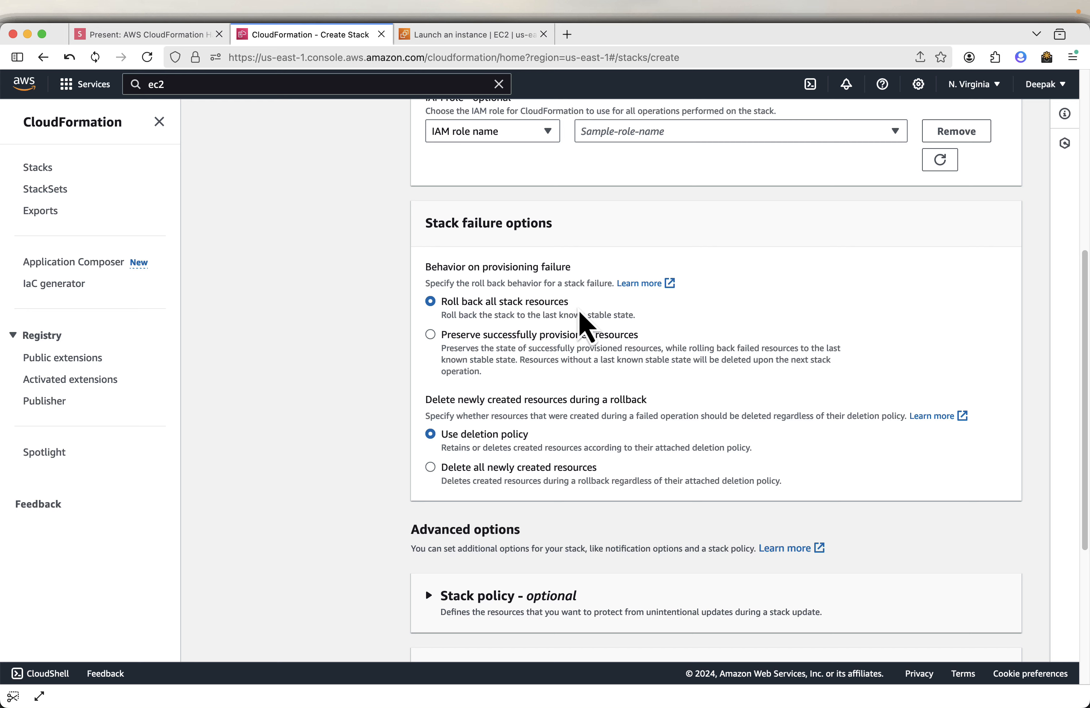
{"action": "scroll", "coordinate": [815, 365], "scroll_direction": "down", "scroll_amount": 4}
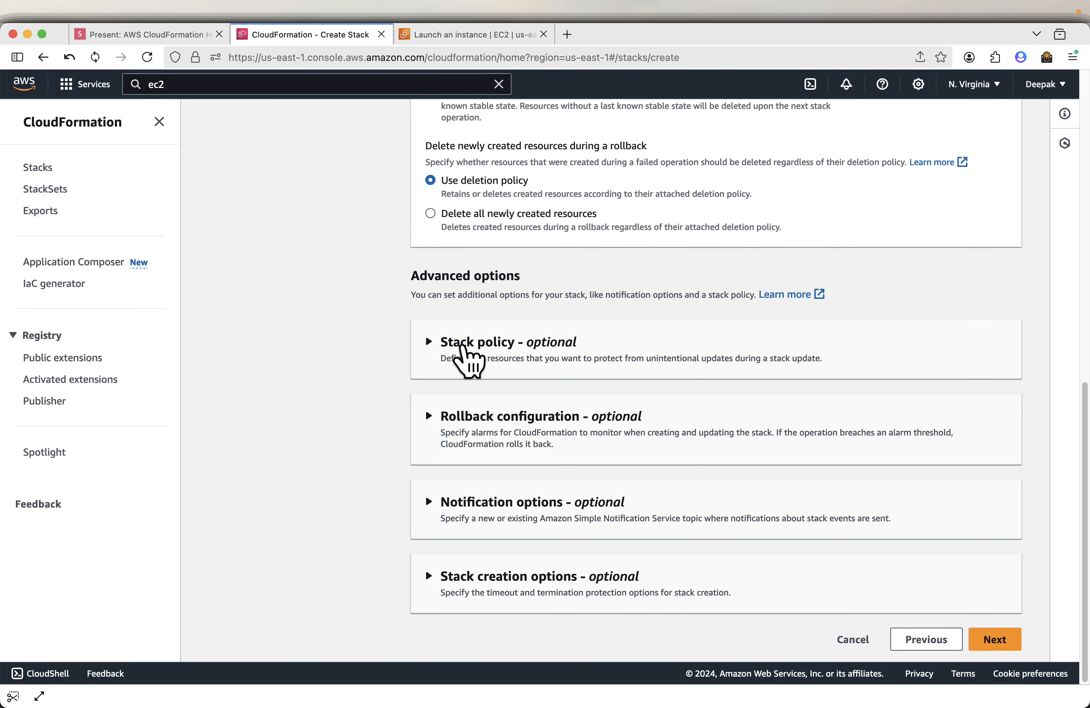
{"action": "left_click", "coordinate": [435, 347]}
{"action": "scroll", "coordinate": [584, 414], "scroll_direction": "down", "scroll_amount": 2}
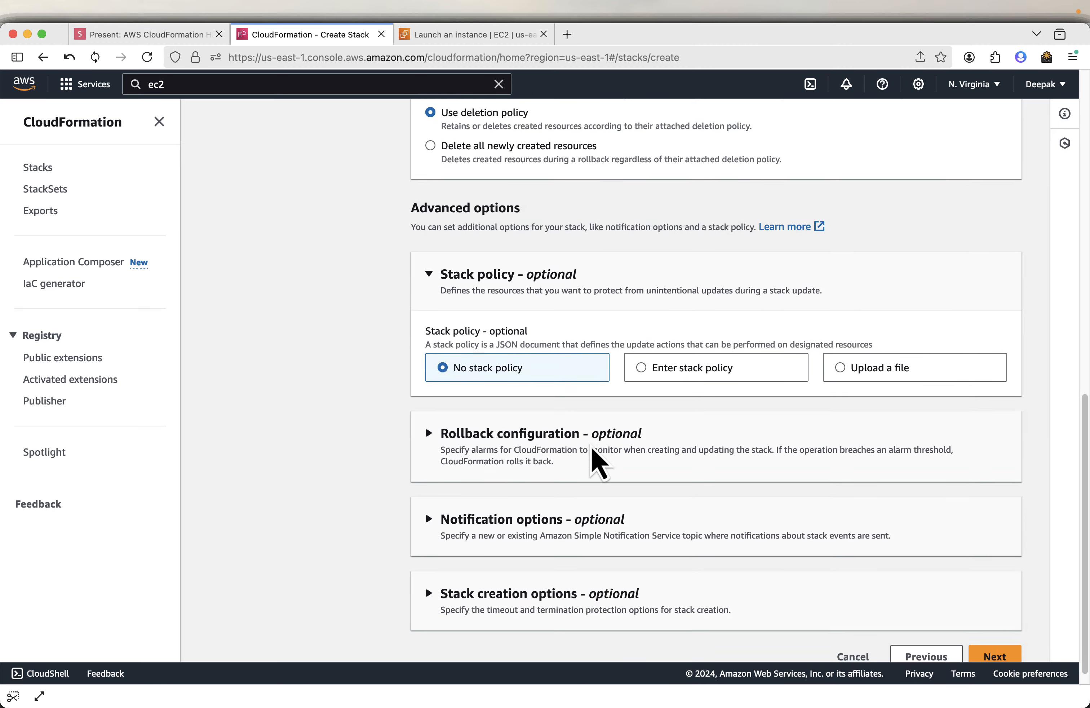
{"action": "left_click", "coordinate": [439, 416]}
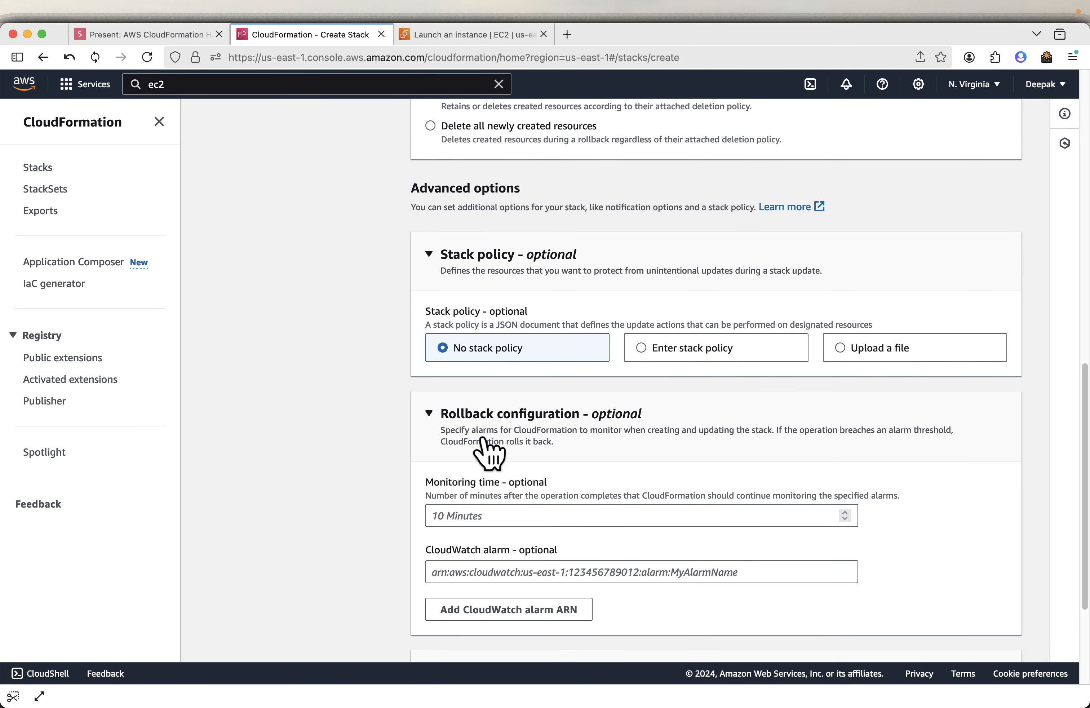
{"action": "scroll", "coordinate": [728, 504], "scroll_direction": "down", "scroll_amount": 3}
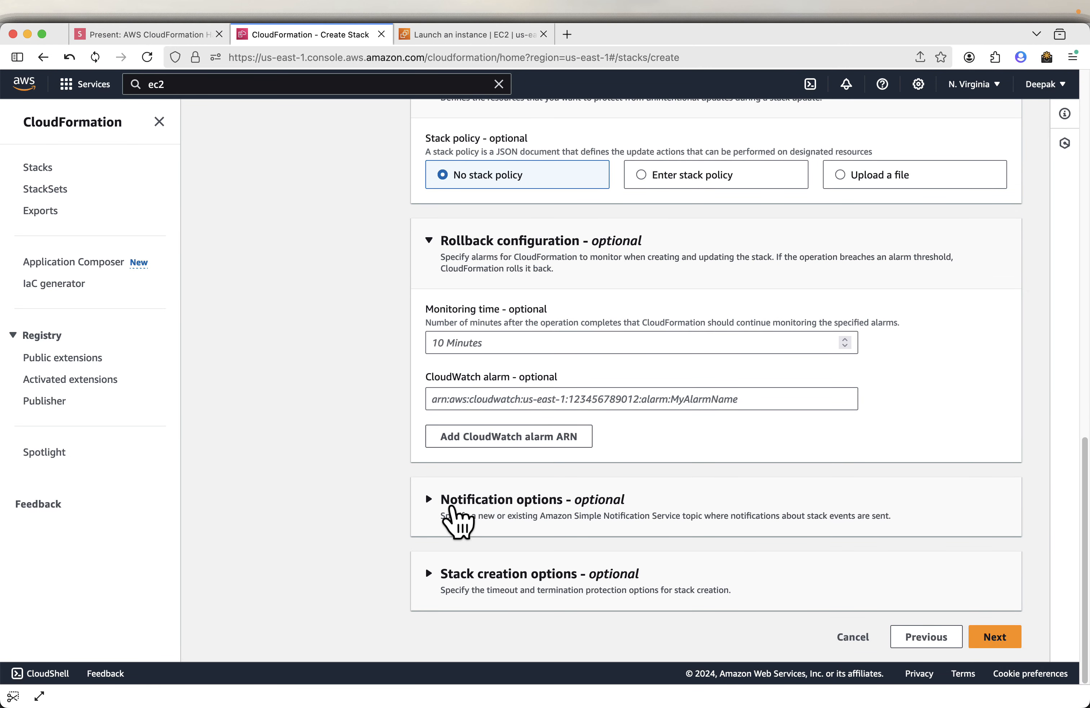
{"action": "left_click", "coordinate": [432, 504]}
{"action": "scroll", "coordinate": [577, 487], "scroll_direction": "down", "scroll_amount": 3}
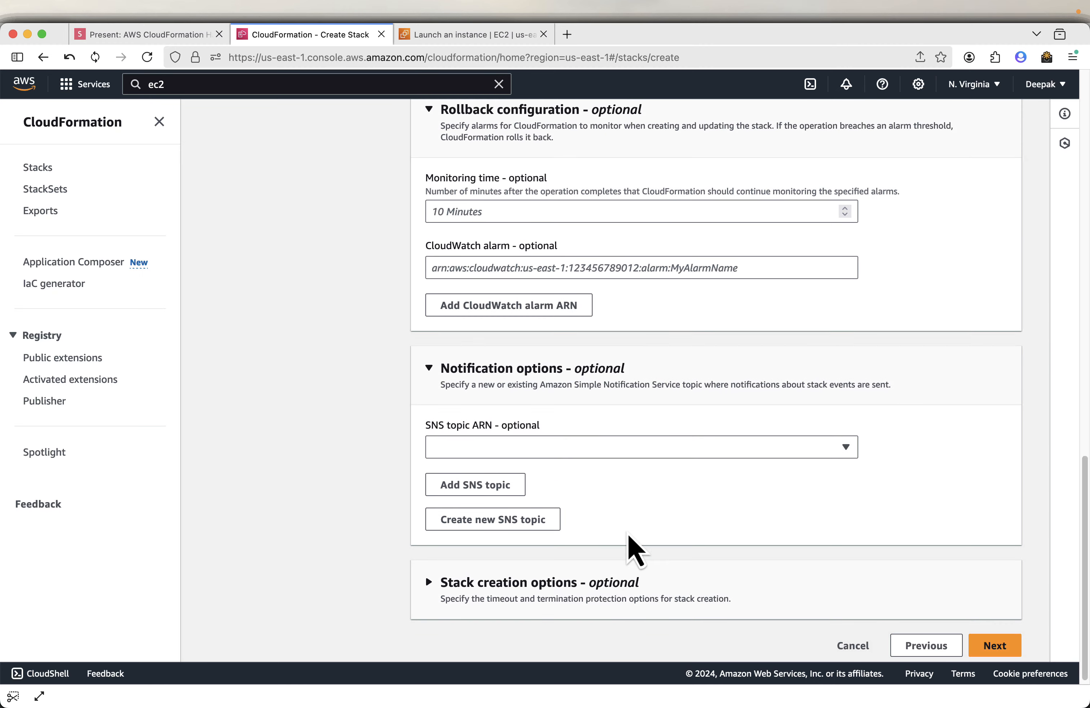
{"action": "left_click", "coordinate": [437, 575]}
{"action": "scroll", "coordinate": [746, 550], "scroll_direction": "down", "scroll_amount": 3}
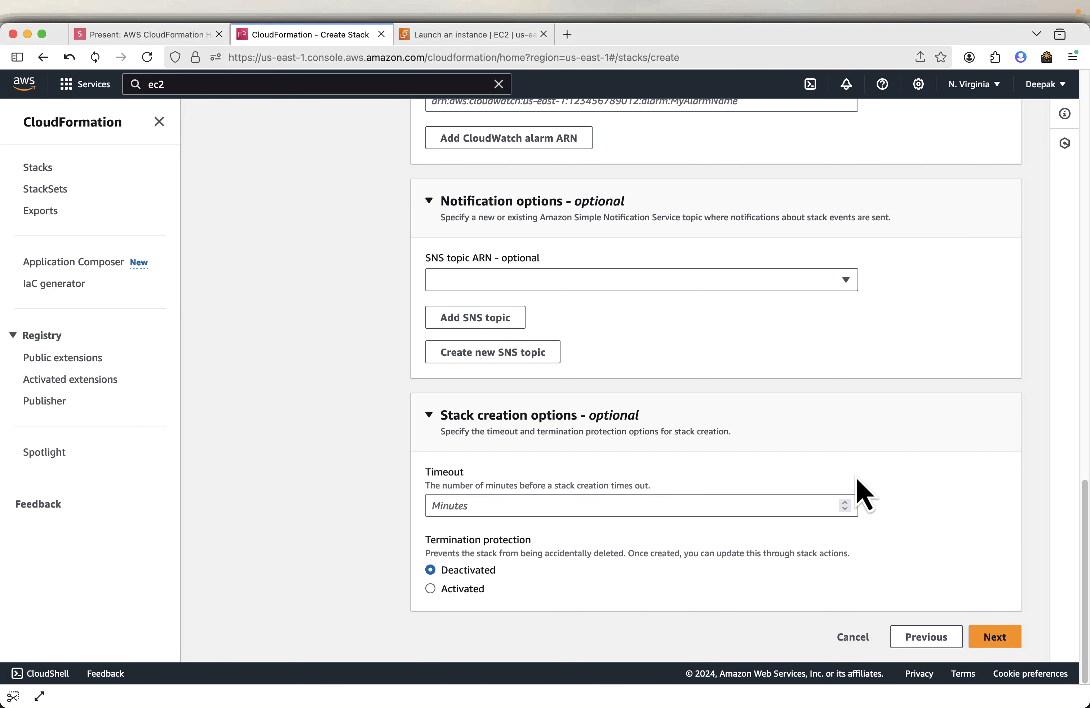
{"action": "left_click", "coordinate": [994, 637]}
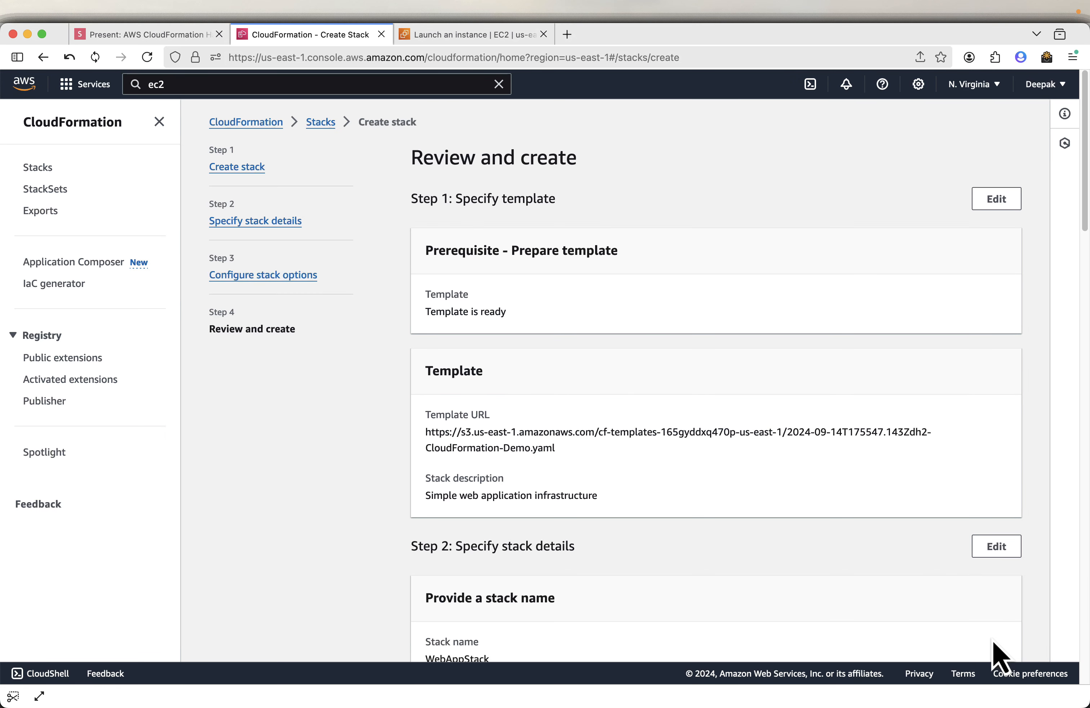
Review the WebAppStack configuration summary and submit the stack for creation
{"action": "scroll", "coordinate": [766, 431], "scroll_direction": "down", "scroll_amount": 3}
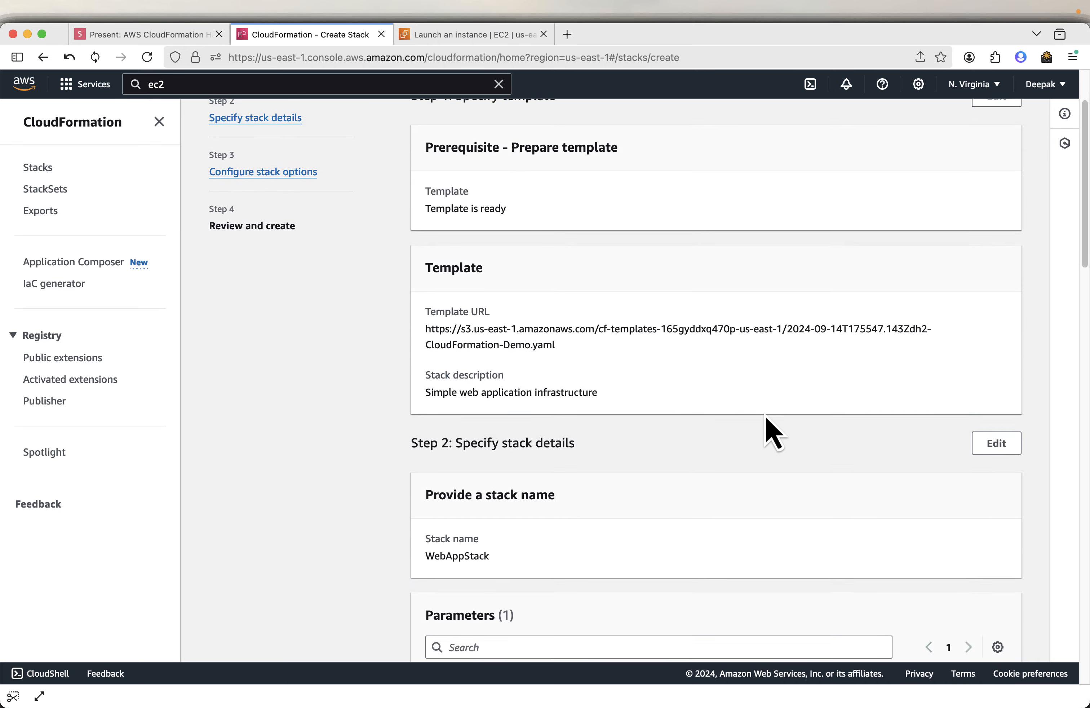
{"action": "scroll", "coordinate": [662, 297], "scroll_direction": "up", "scroll_amount": 3}
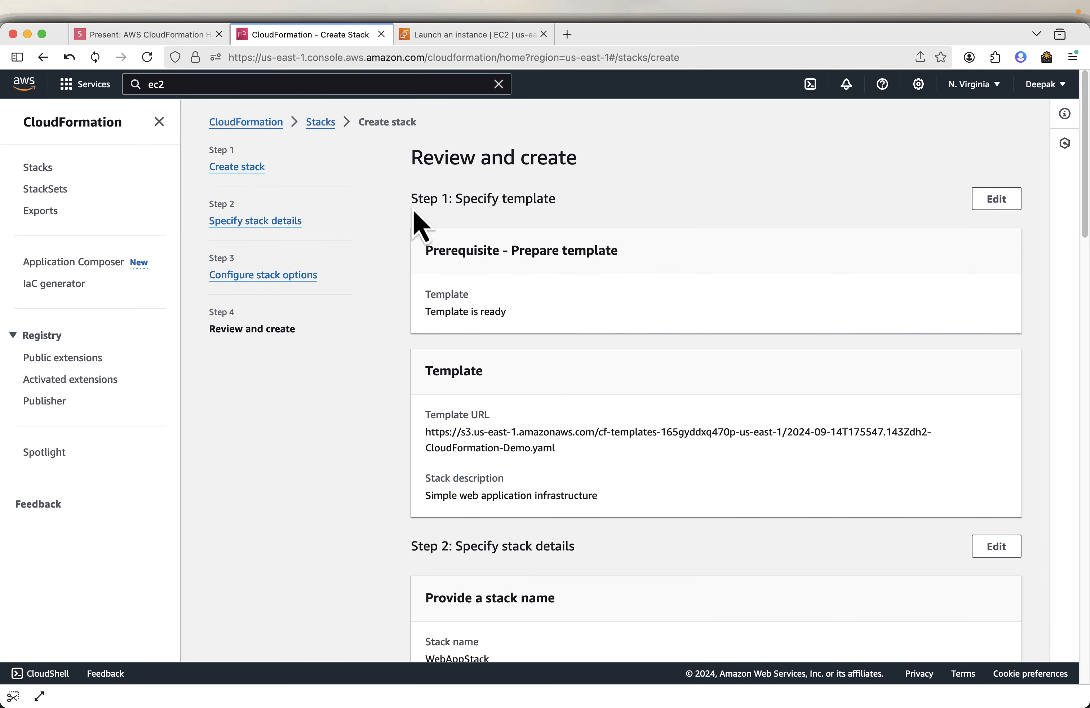
{"action": "scroll", "coordinate": [776, 413], "scroll_direction": "down", "scroll_amount": 10}
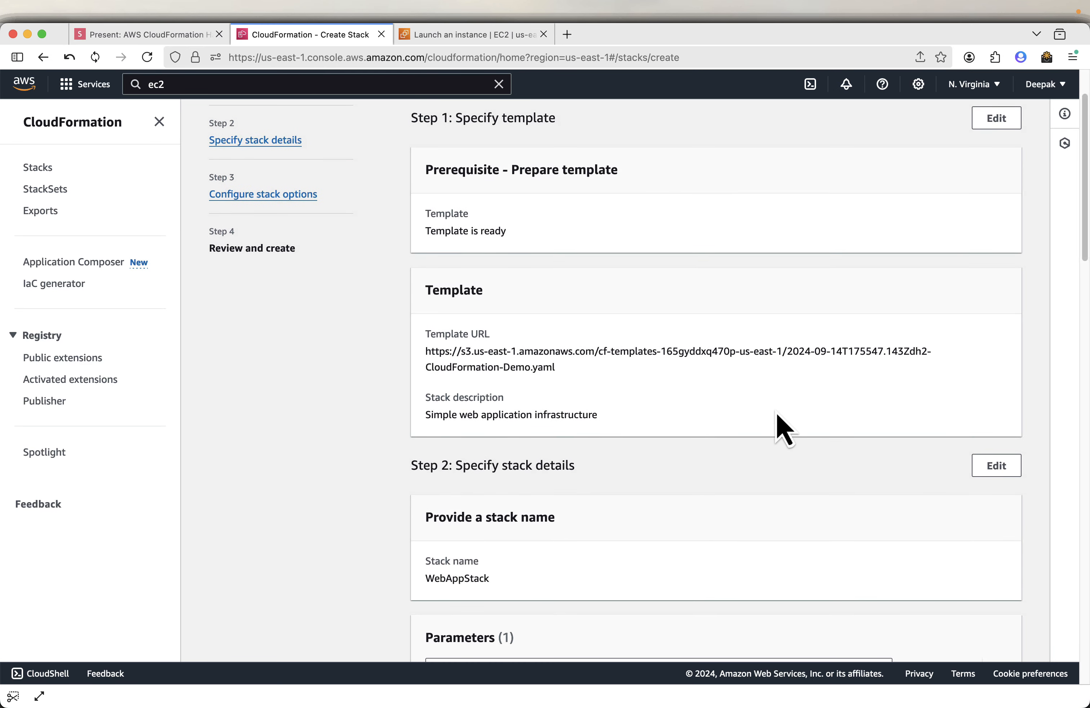
{"action": "scroll", "coordinate": [774, 411], "scroll_direction": "down", "scroll_amount": 20}
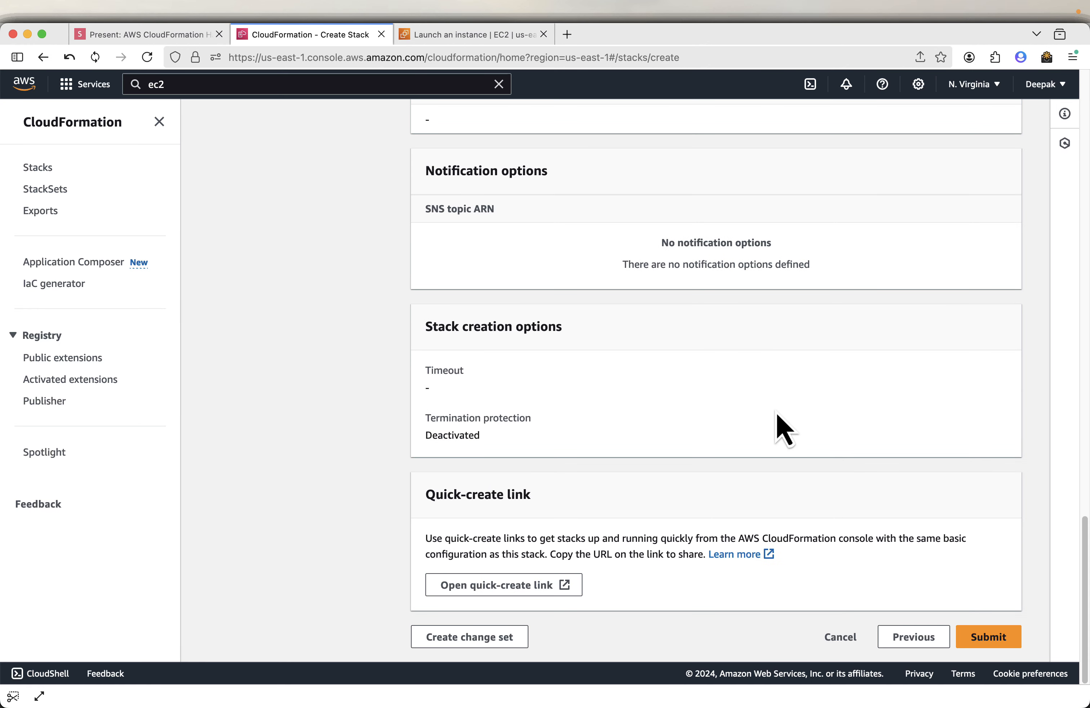
{"action": "left_click", "coordinate": [990, 643]}
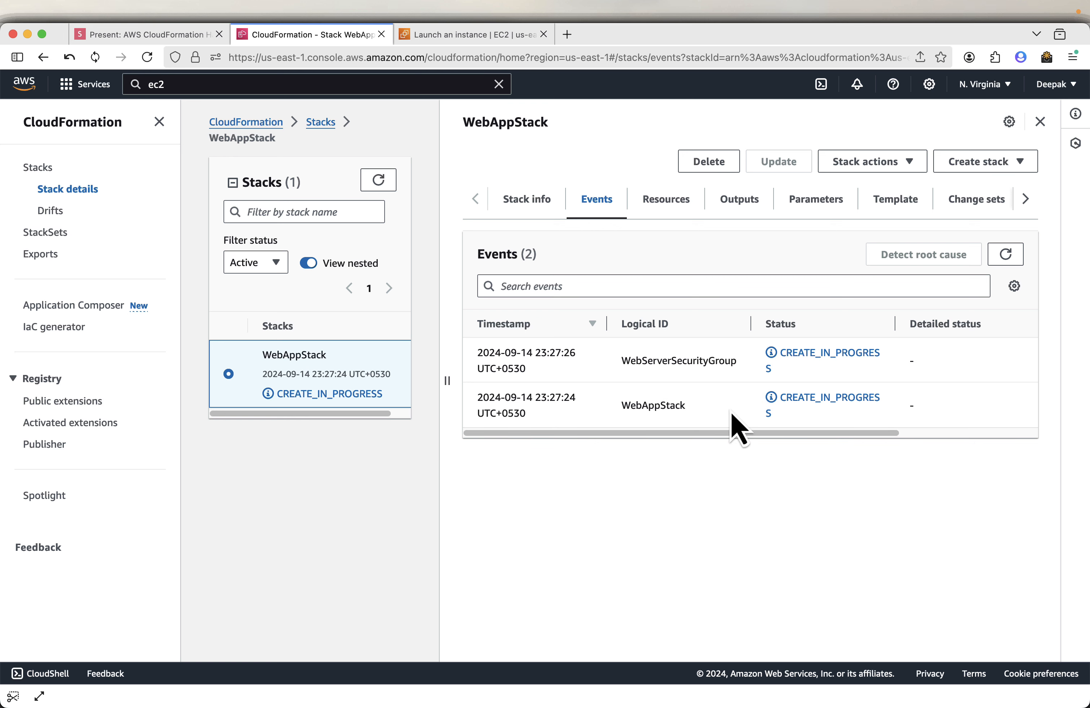
Collapse the CloudFormation navigation, widen the WebAppStack details pane, and refresh the stack's events to follow its creation
{"action": "left_click", "coordinate": [159, 122]}
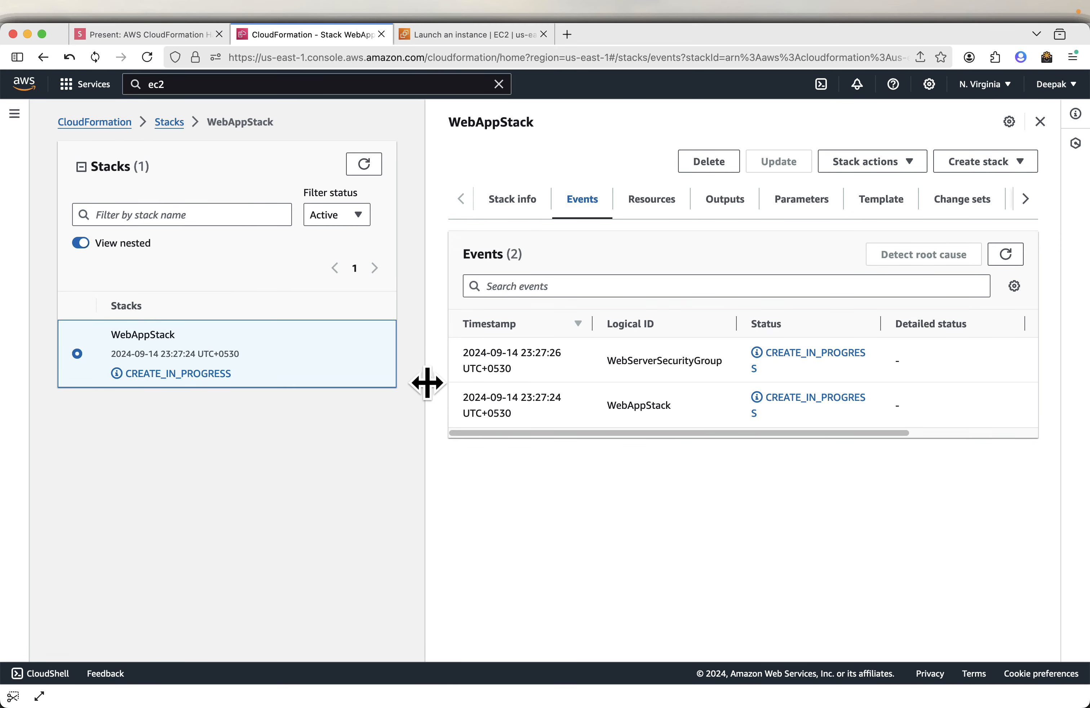
{"action": "left_click_drag", "start_coordinate": [426, 382], "coordinate": [292, 384]}
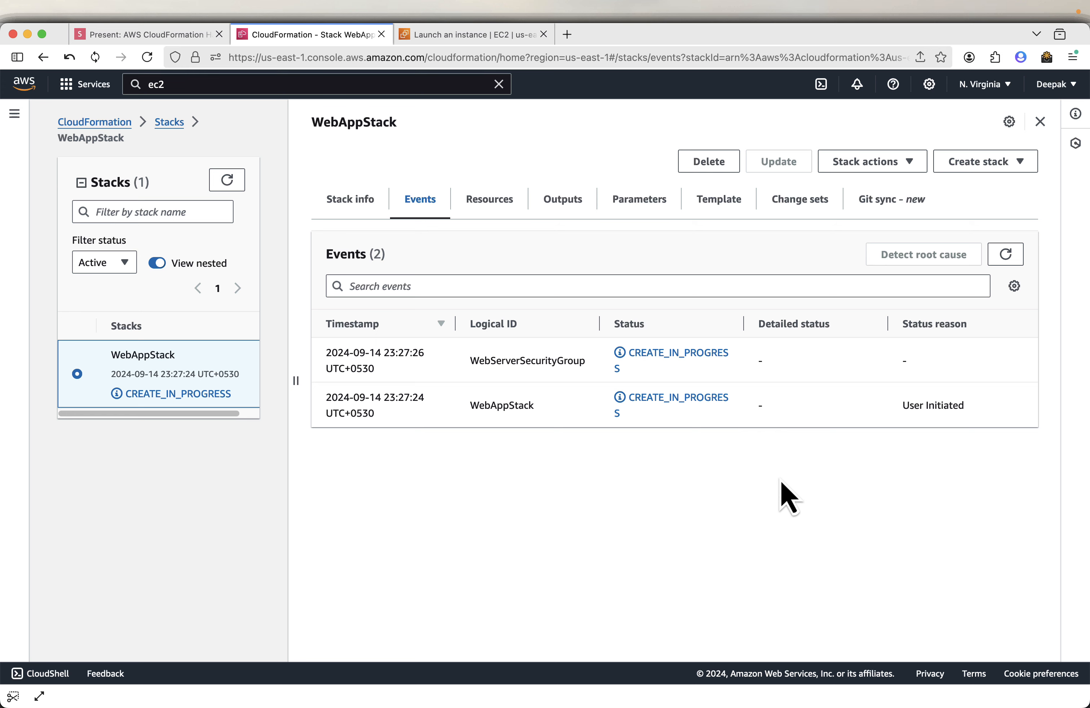
{"action": "left_click", "coordinate": [994, 253]}
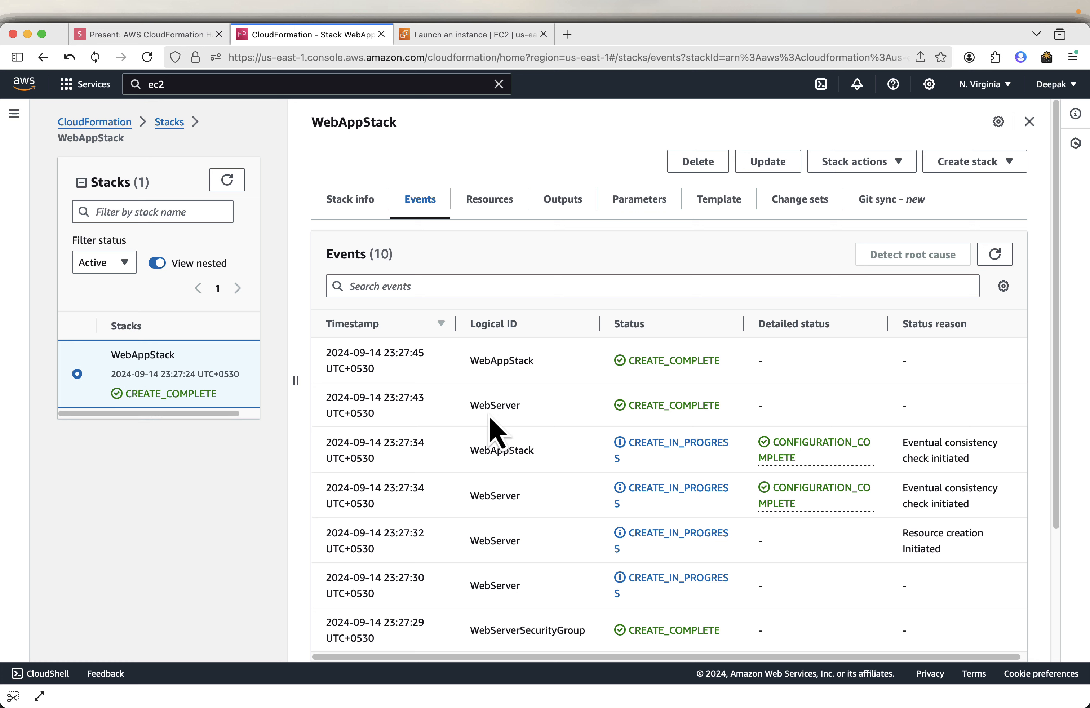
{"action": "scroll", "coordinate": [681, 407], "scroll_direction": "down", "scroll_amount": 3}
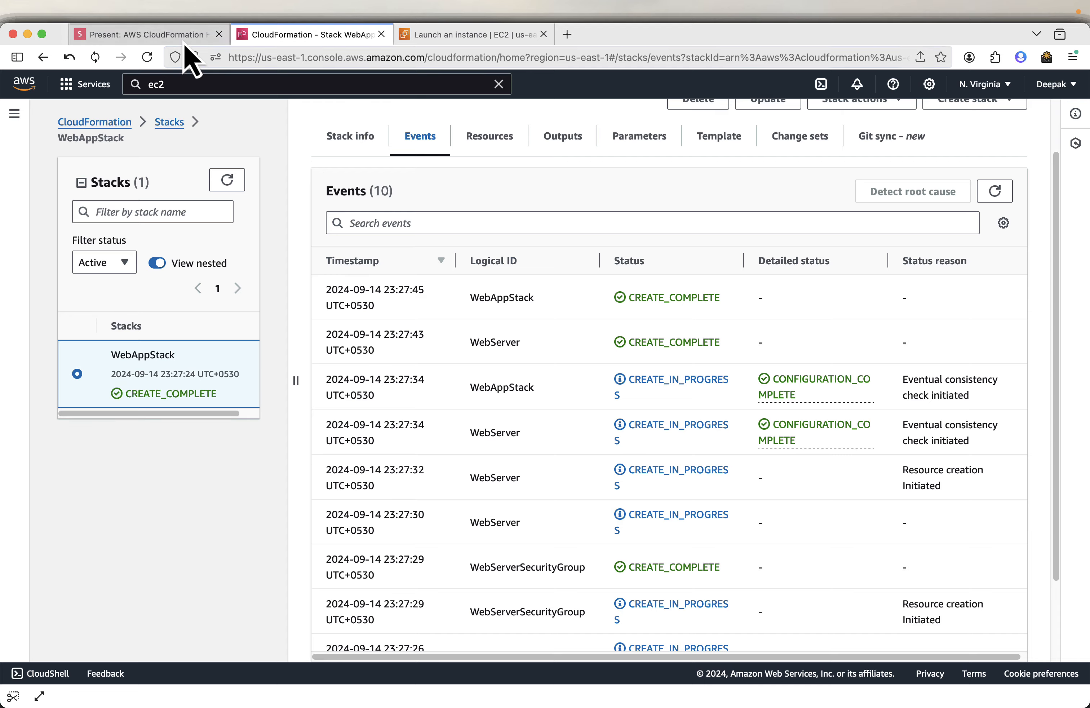
Switch to the slide presentation and advance through the stack creation slides to the Resources slide
{"action": "left_click", "coordinate": [193, 35]}
{"action": "key", "text": "Right"}
{"action": "key", "text": "Right"}
{"action": "key", "text": "Right"}
{"action": "key", "text": "Right"}
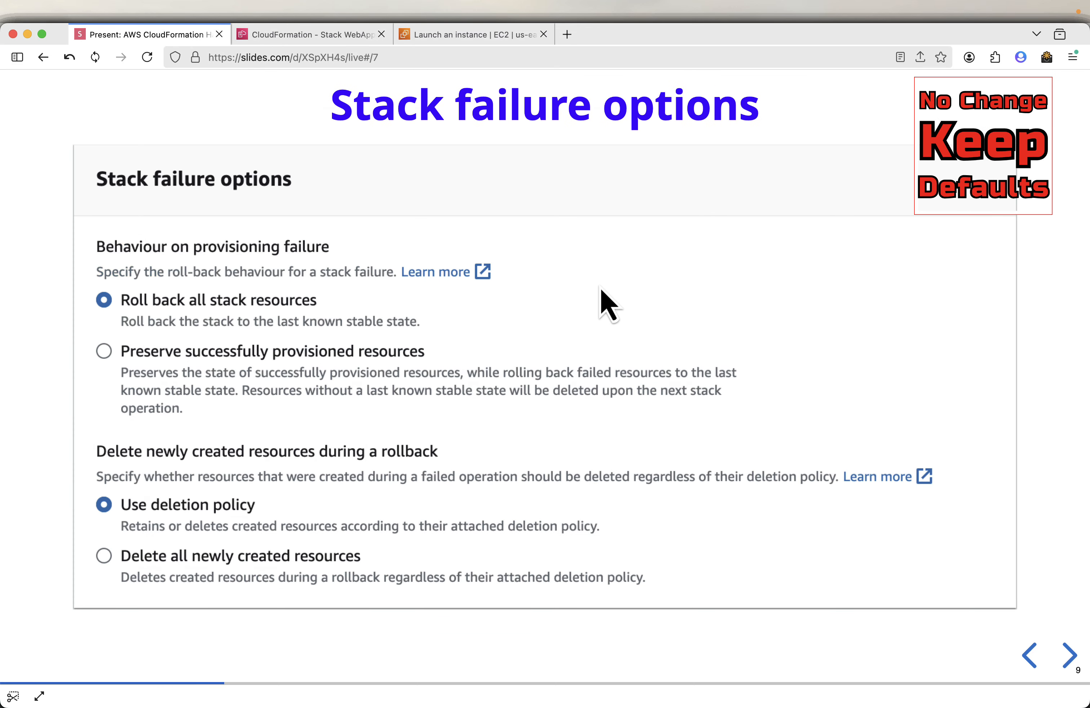
{"action": "key", "text": "Right"}
{"action": "key", "text": "Right"}
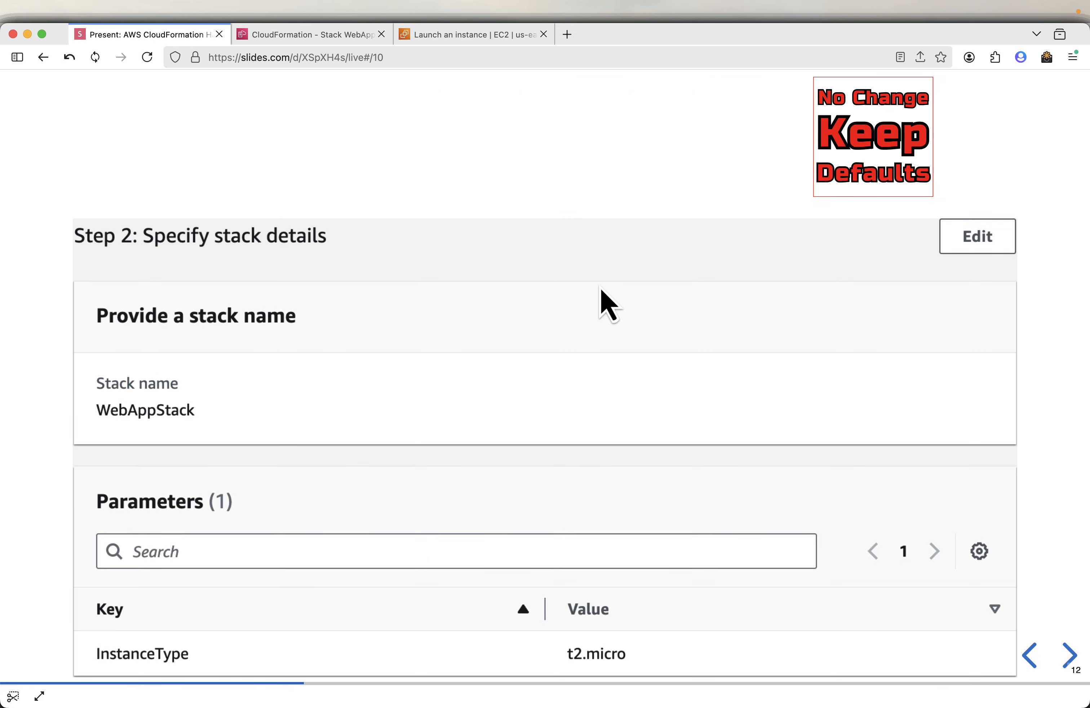
{"action": "key", "text": "Right"}
{"action": "key", "text": "Right"}
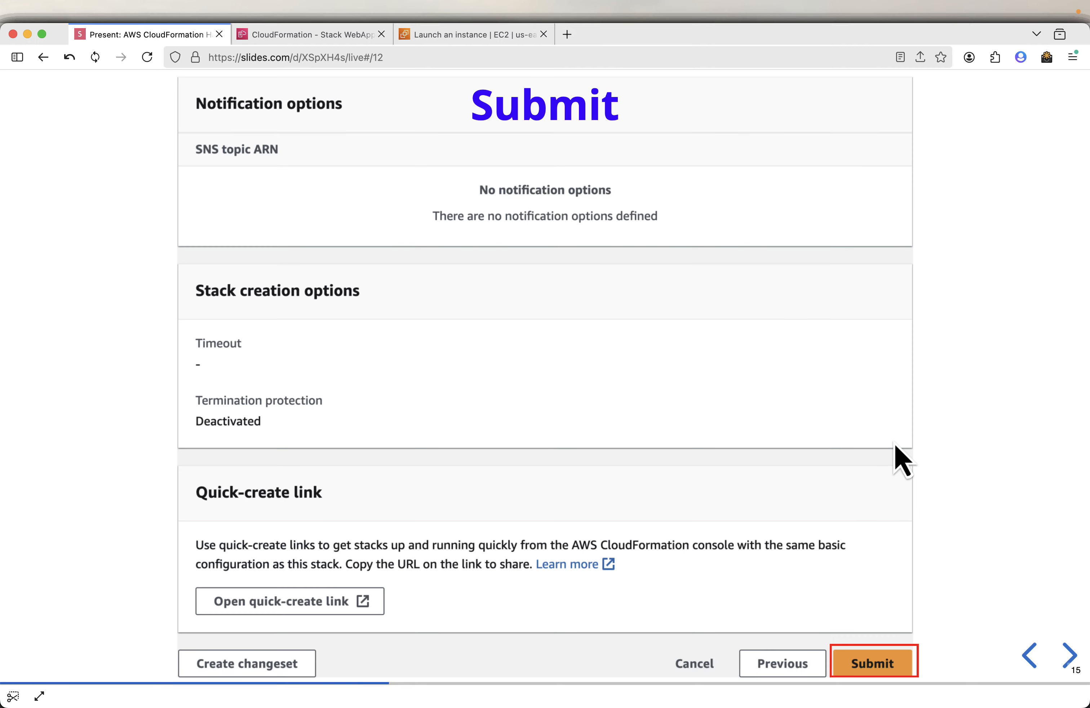
{"action": "key", "text": "Right"}
{"action": "key", "text": "Right"}
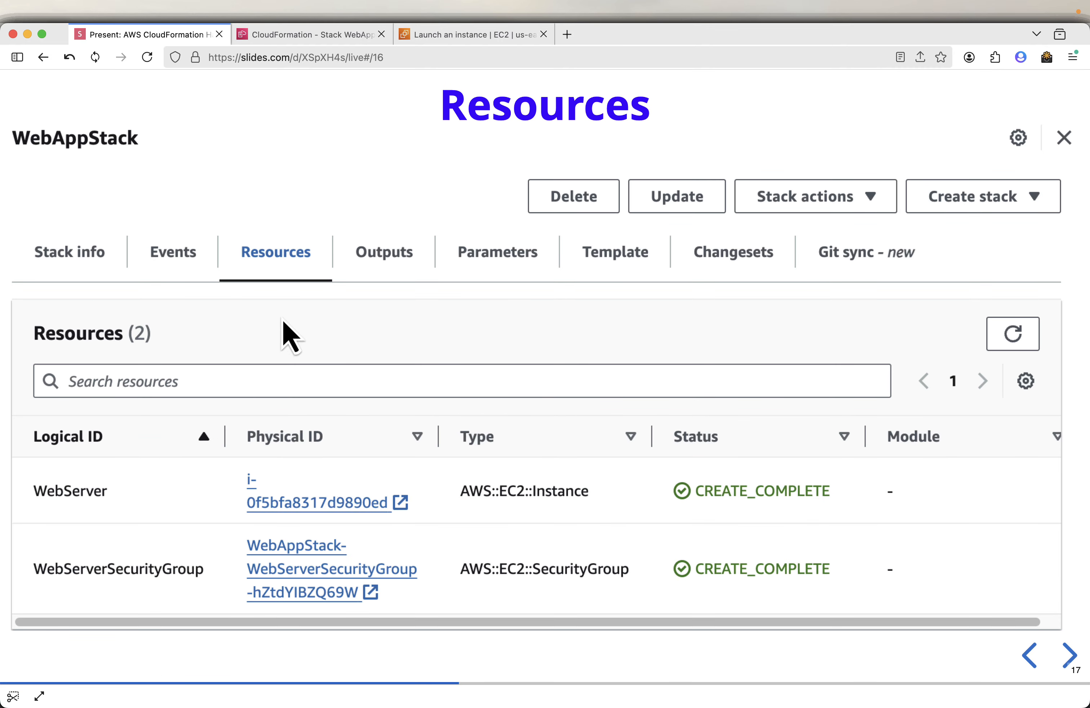
Return to the CloudFormation console and examine WebAppStack's stack info, events, resources and outputs
{"action": "left_click", "coordinate": [307, 35]}
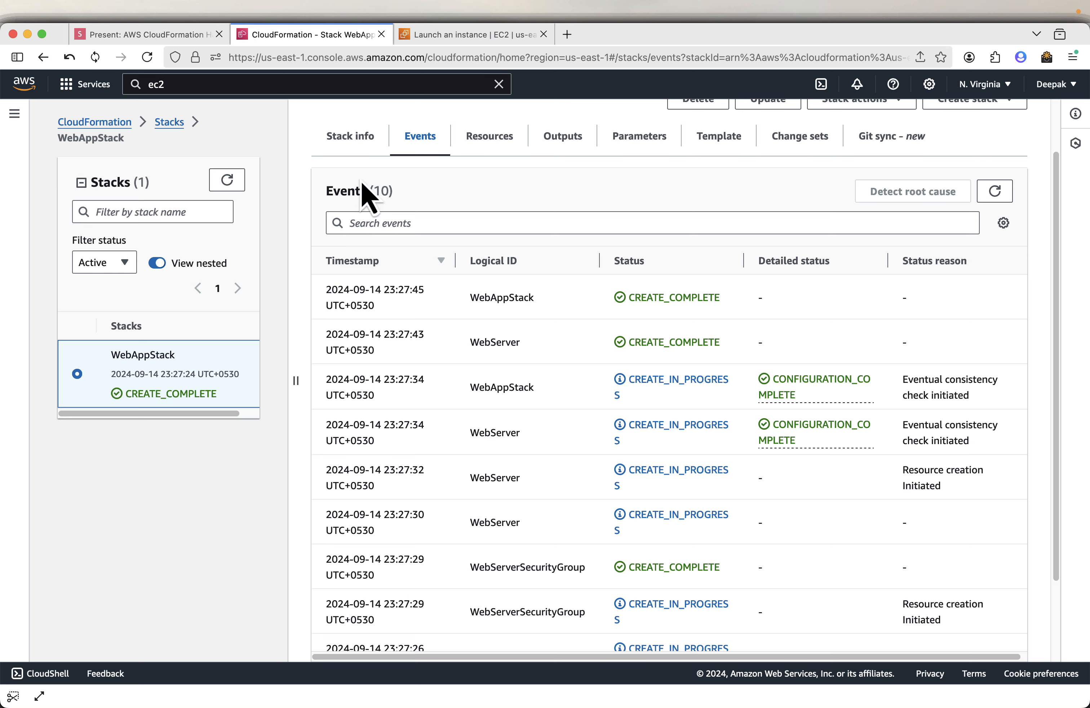
{"action": "left_click", "coordinate": [340, 149]}
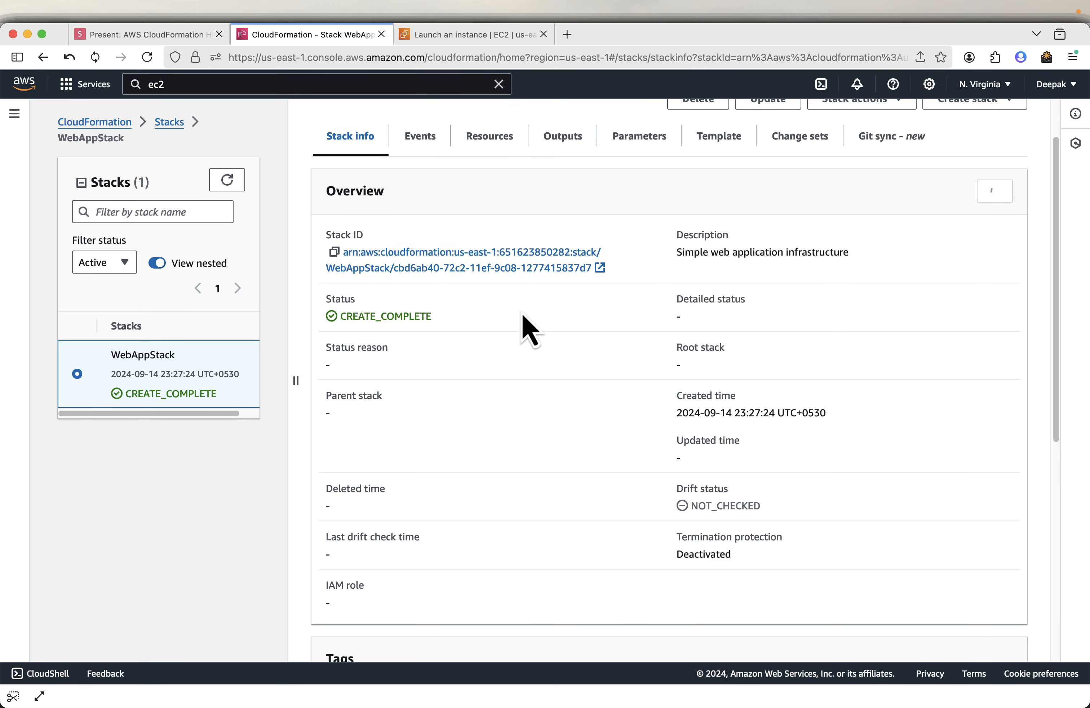
{"action": "left_click", "coordinate": [431, 138]}
{"action": "scroll", "coordinate": [639, 334], "scroll_direction": "up", "scroll_amount": 2}
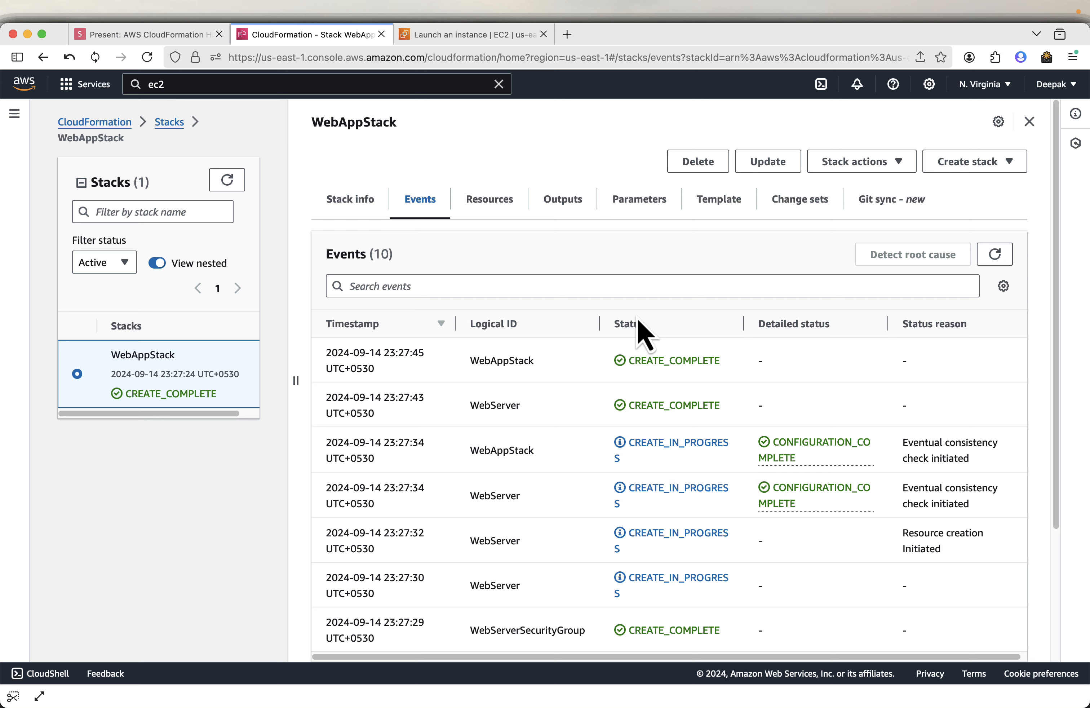
{"action": "left_click", "coordinate": [501, 202]}
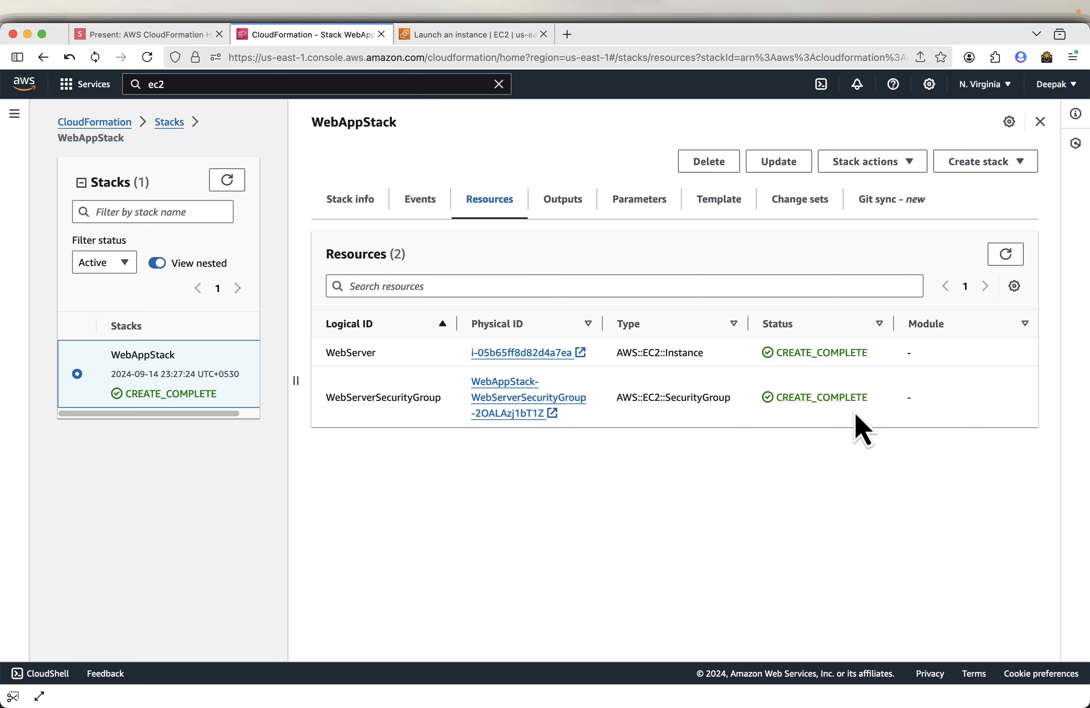
{"action": "left_click", "coordinate": [565, 196]}
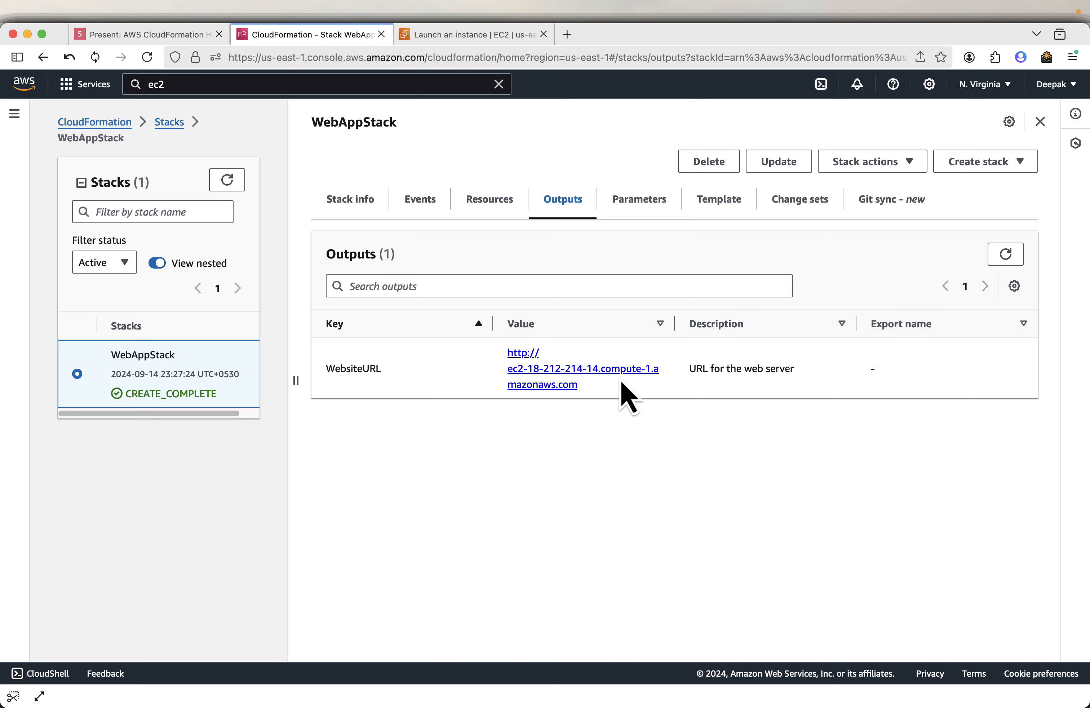
Switch to VS Code, examine the Outputs section of CloudFormation-Demo.yaml that defines WebsiteURL, and return to the stack's outputs in the browser
{"action": "key", "text": "super+Tab"}
{"action": "scroll", "coordinate": [619, 375], "scroll_direction": "down", "scroll_amount": 10}
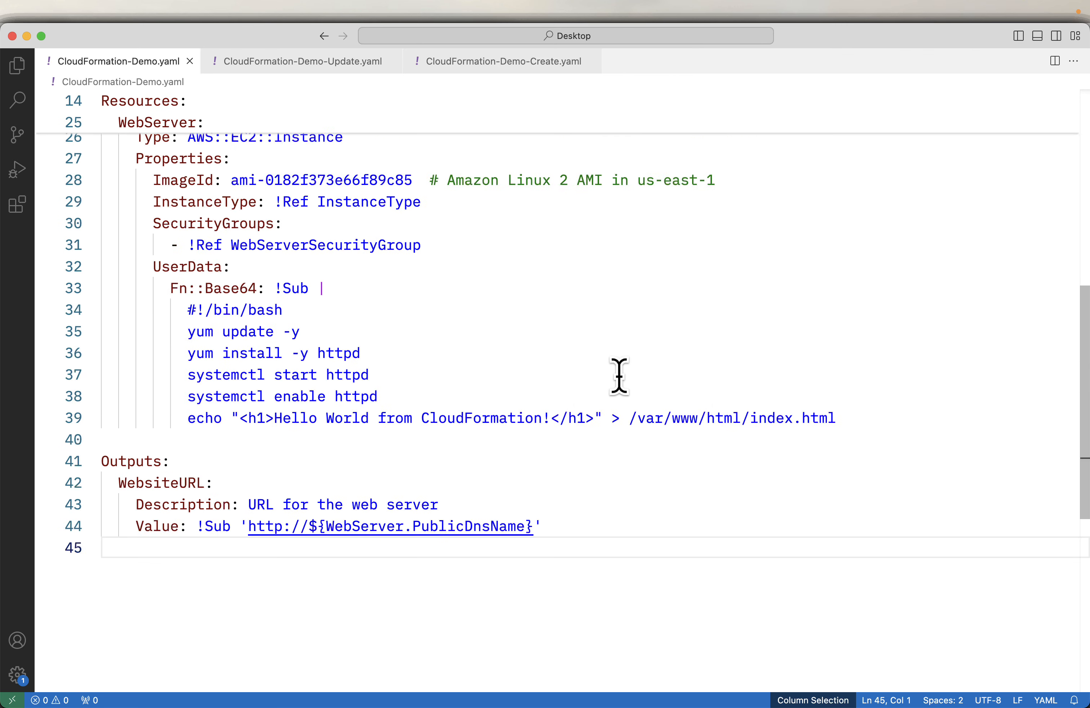
{"action": "left_click_drag", "start_coordinate": [596, 386], "coordinate": [99, 339]}
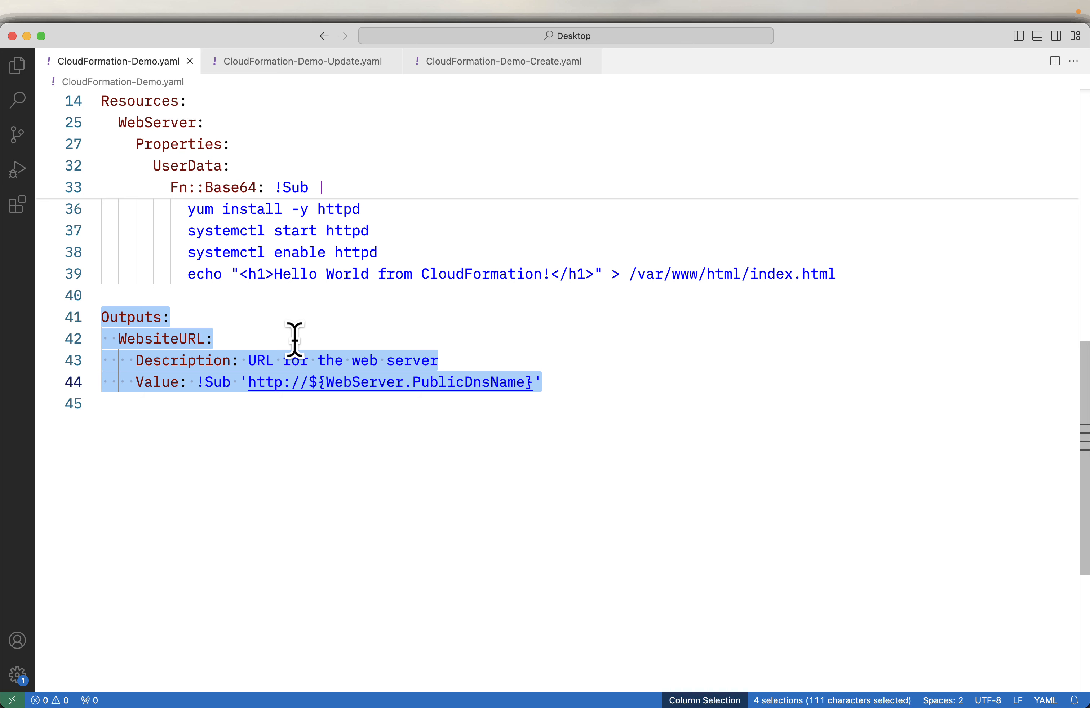
{"action": "left_click", "coordinate": [396, 326]}
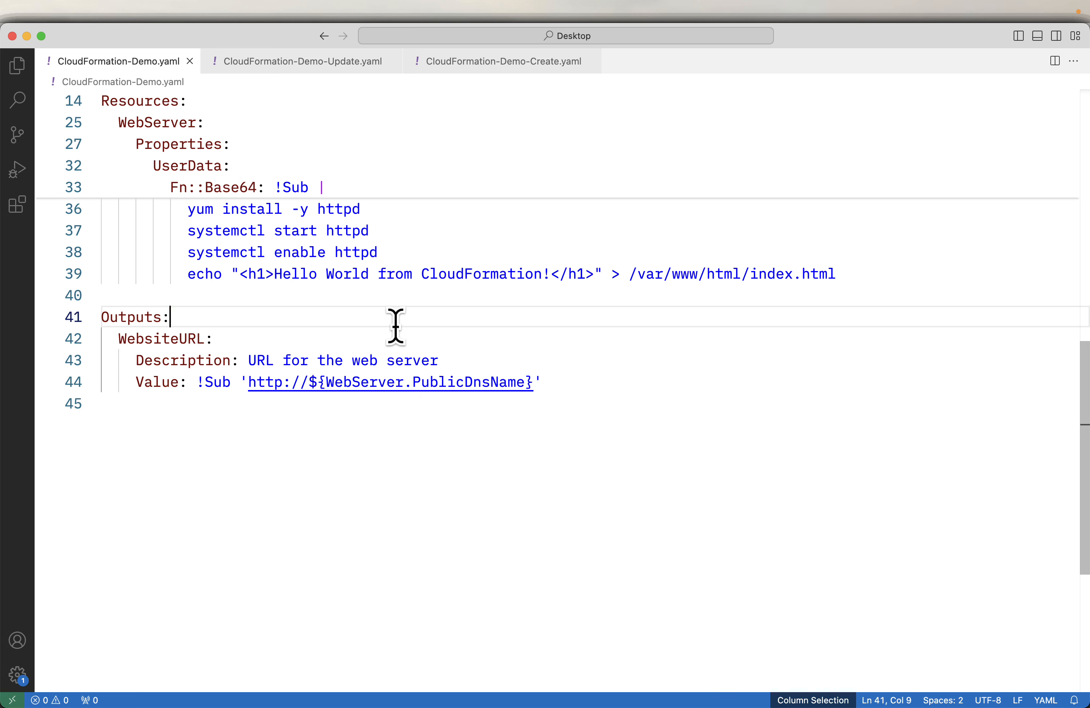
{"action": "key", "text": "super+Tab"}
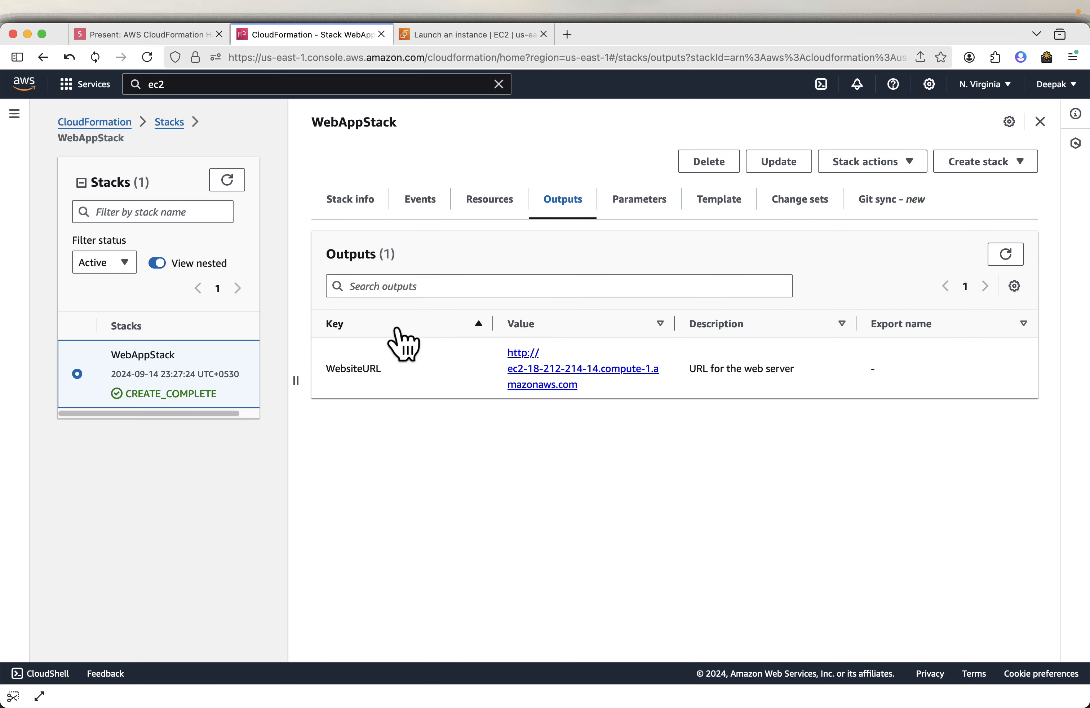
Examine WebAppStack's parameters, the full template from parameters to outputs, its change sets and its Git sync settings
{"action": "left_click", "coordinate": [657, 211]}
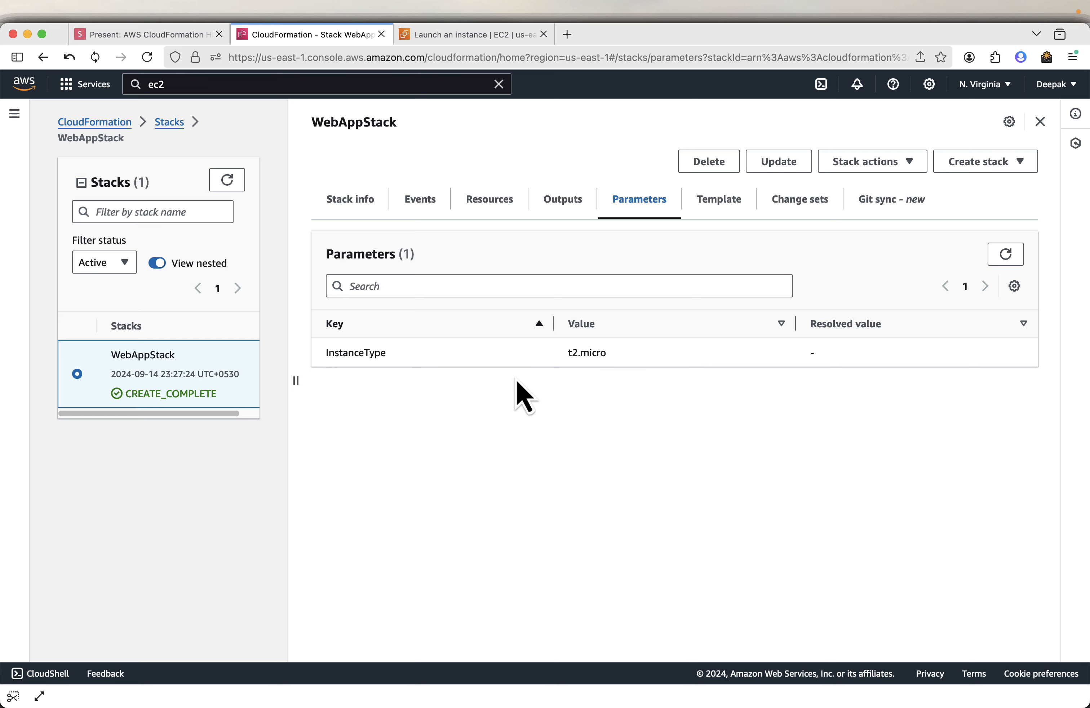
{"action": "left_click", "coordinate": [722, 207]}
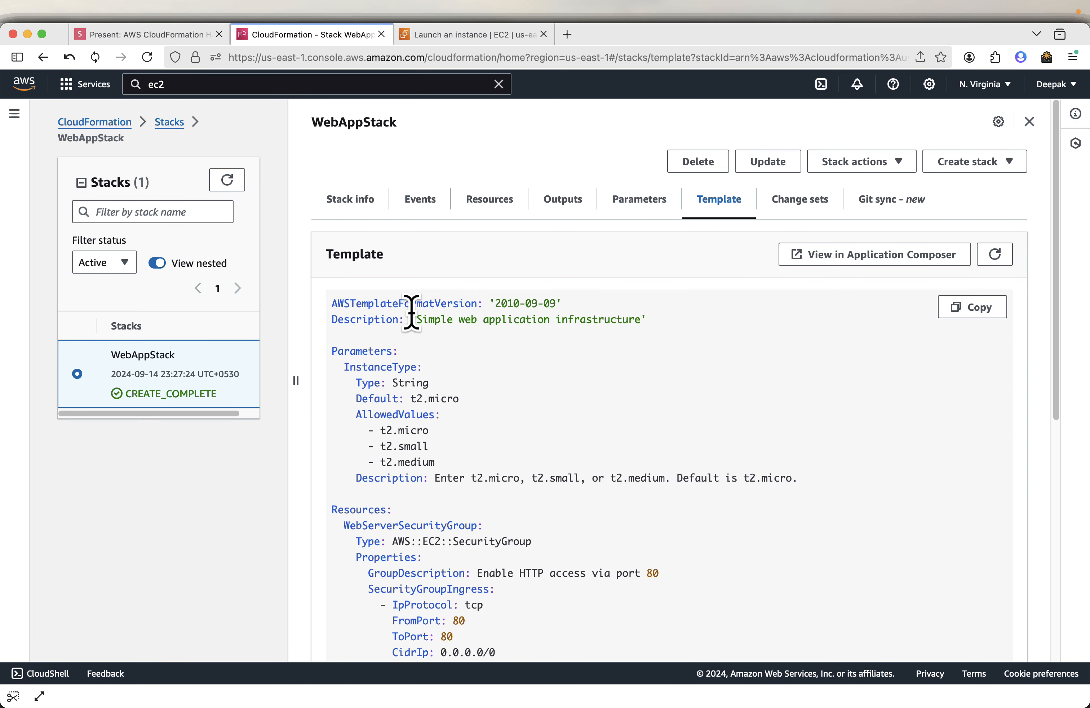
{"action": "scroll", "coordinate": [667, 414], "scroll_direction": "down", "scroll_amount": 2}
{"action": "scroll", "coordinate": [670, 421], "scroll_direction": "down", "scroll_amount": 5}
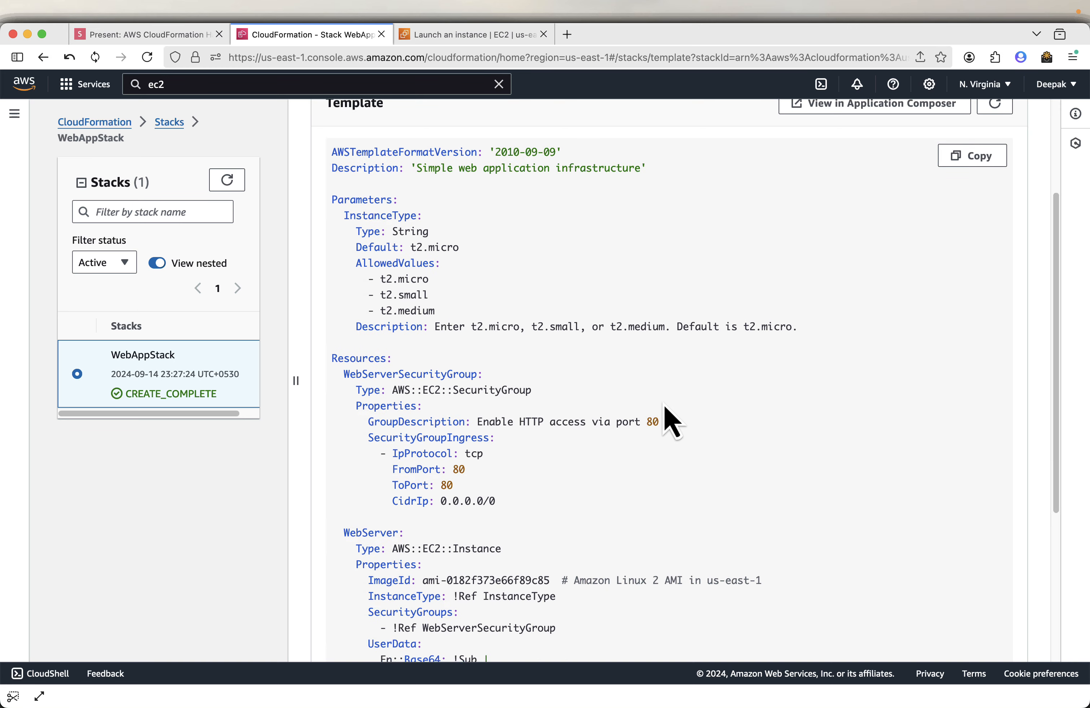
{"action": "scroll", "coordinate": [670, 421], "scroll_direction": "down", "scroll_amount": 10}
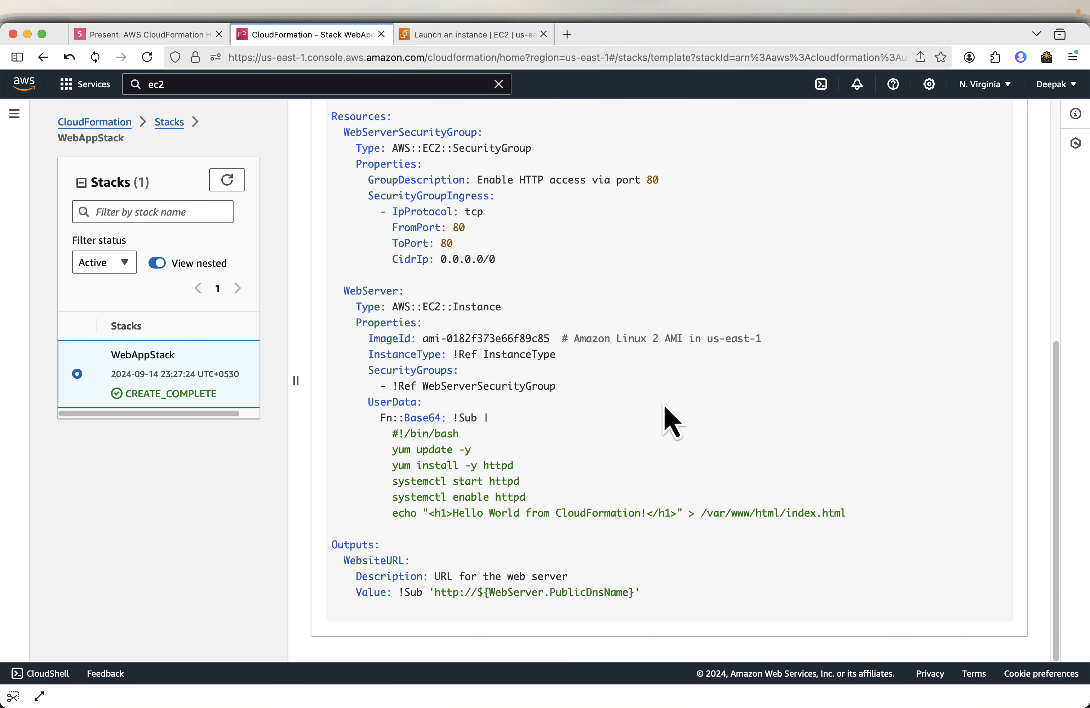
{"action": "scroll", "coordinate": [672, 422], "scroll_direction": "up", "scroll_amount": 15}
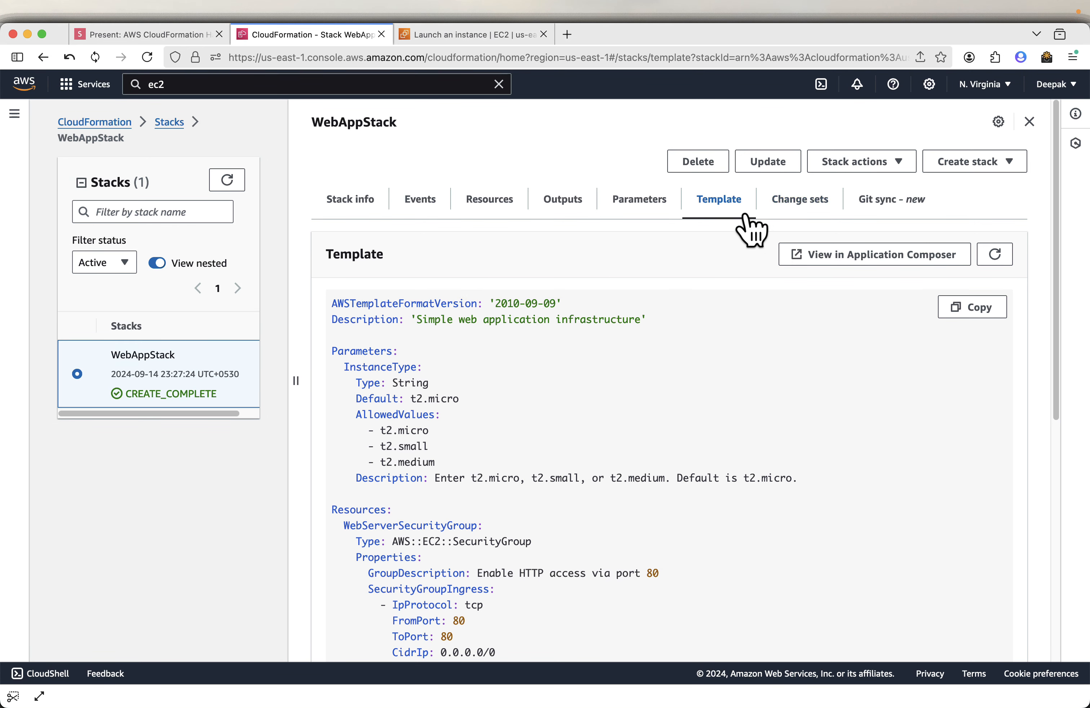
{"action": "left_click", "coordinate": [800, 210]}
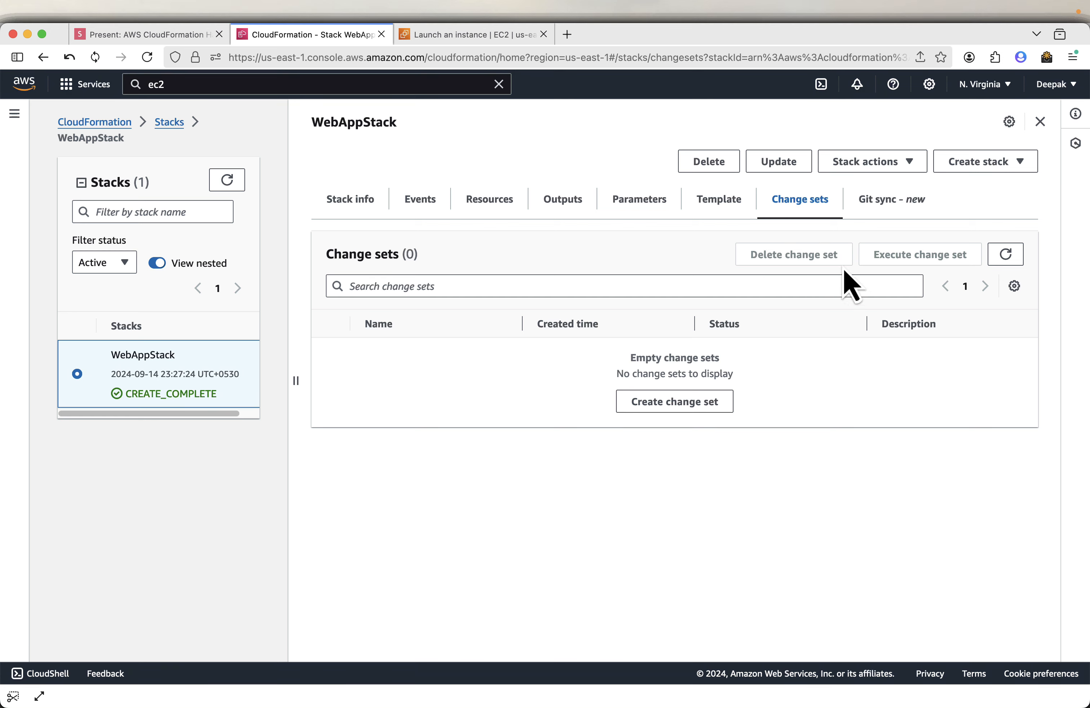
{"action": "left_click", "coordinate": [893, 214]}
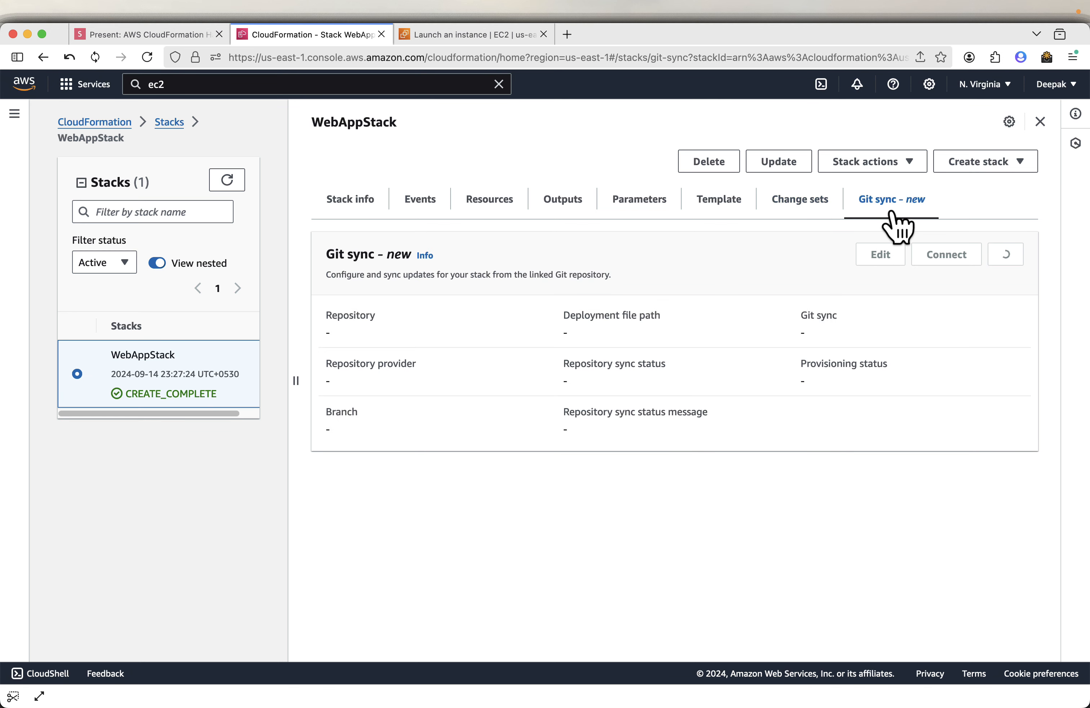
Review WebAppStack's resources and outputs, and open the WebsiteURL output in a new browser tab to test the web server
{"action": "left_click", "coordinate": [488, 215]}
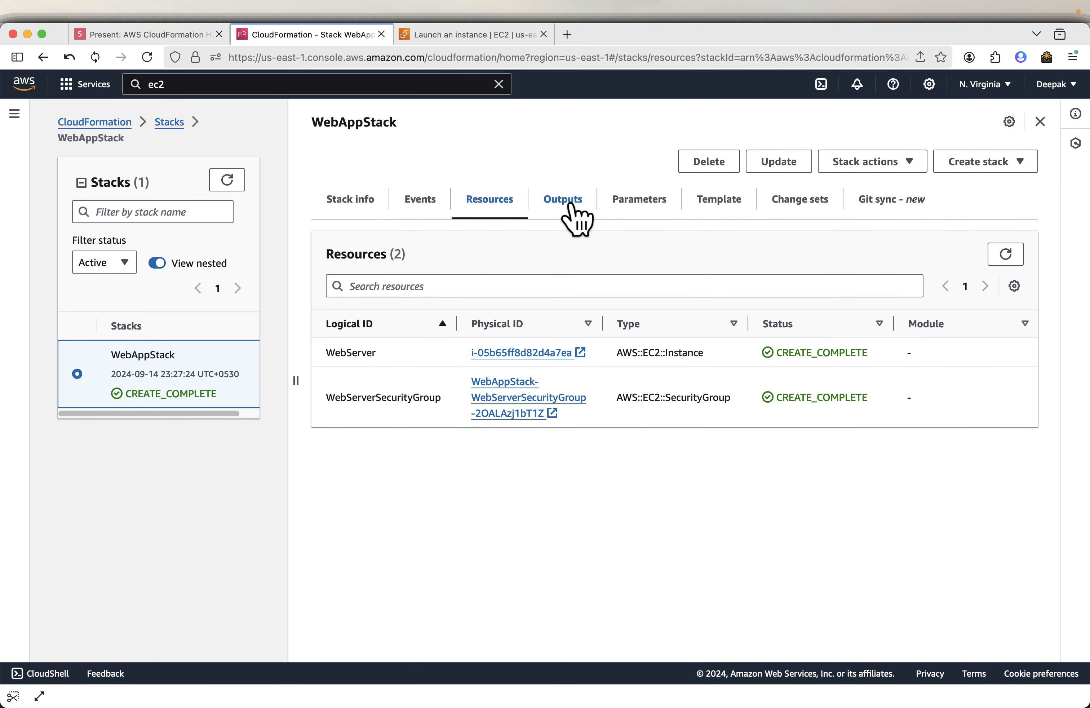
{"action": "left_click", "coordinate": [583, 212]}
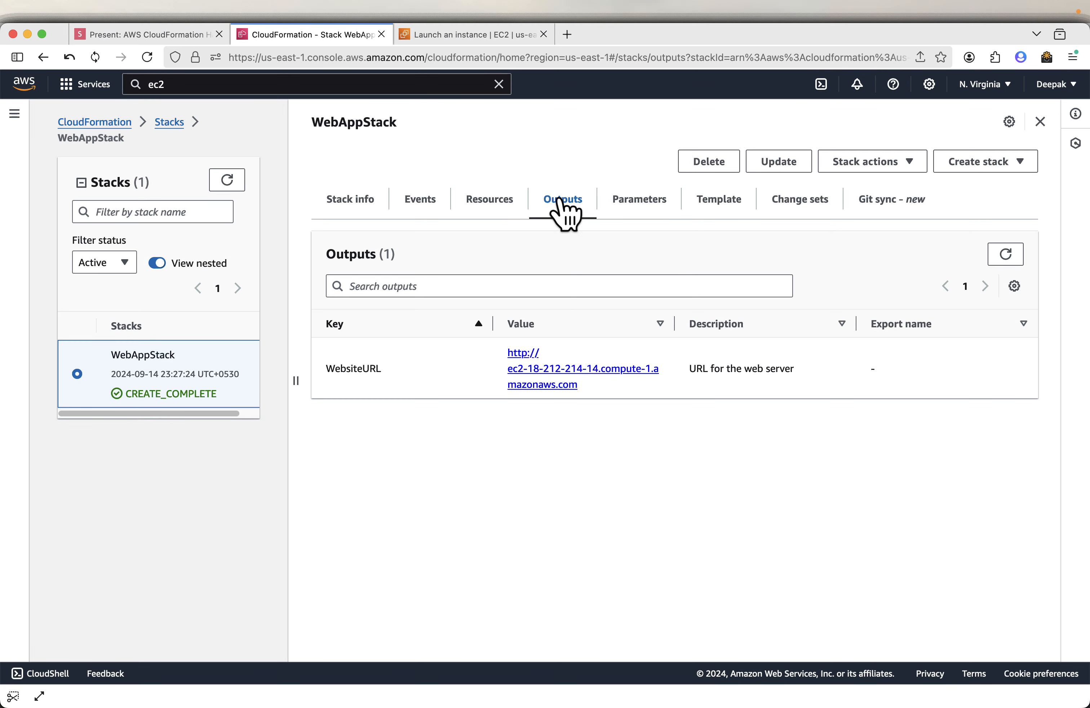
{"action": "right_click", "coordinate": [539, 371]}
{"action": "left_click", "coordinate": [582, 377]}
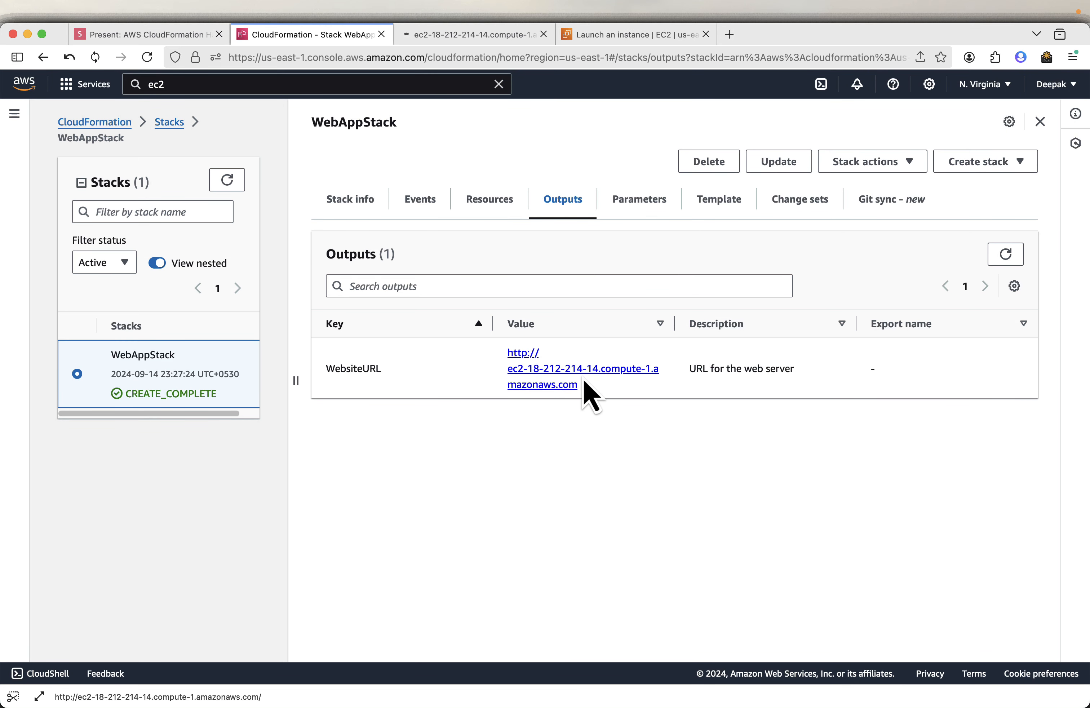
{"action": "left_click", "coordinate": [464, 36]}
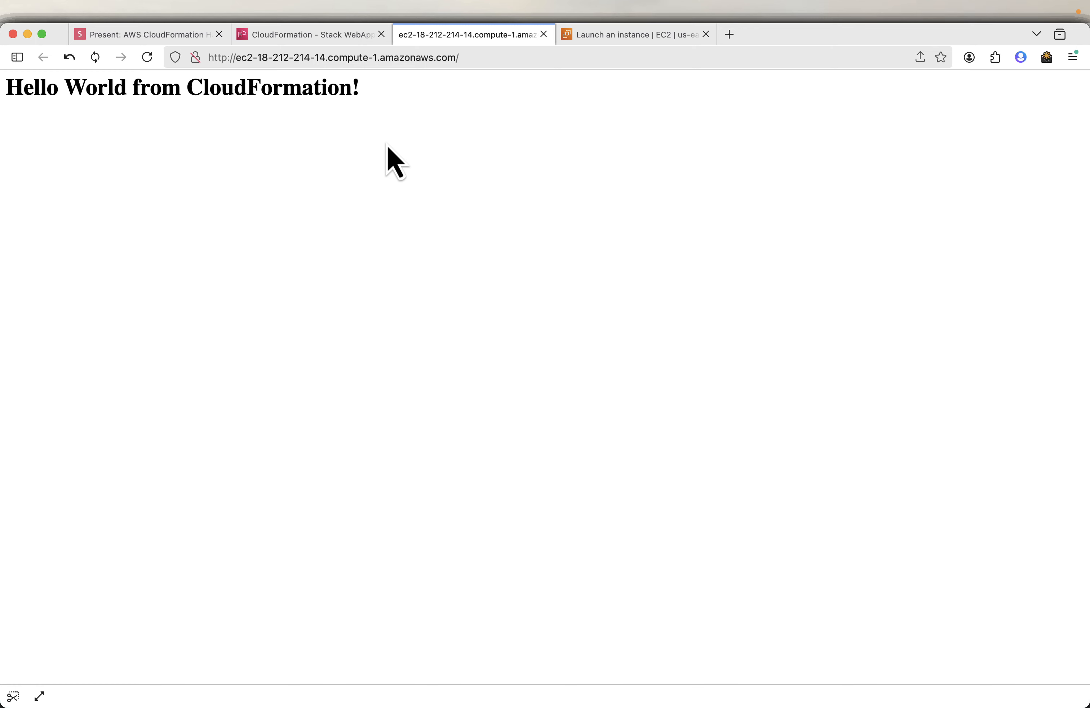
Switch to the slide presentation, advance past the Outputs, Test and Update slides to the updated template, and copy its code
{"action": "left_click", "coordinate": [166, 35]}
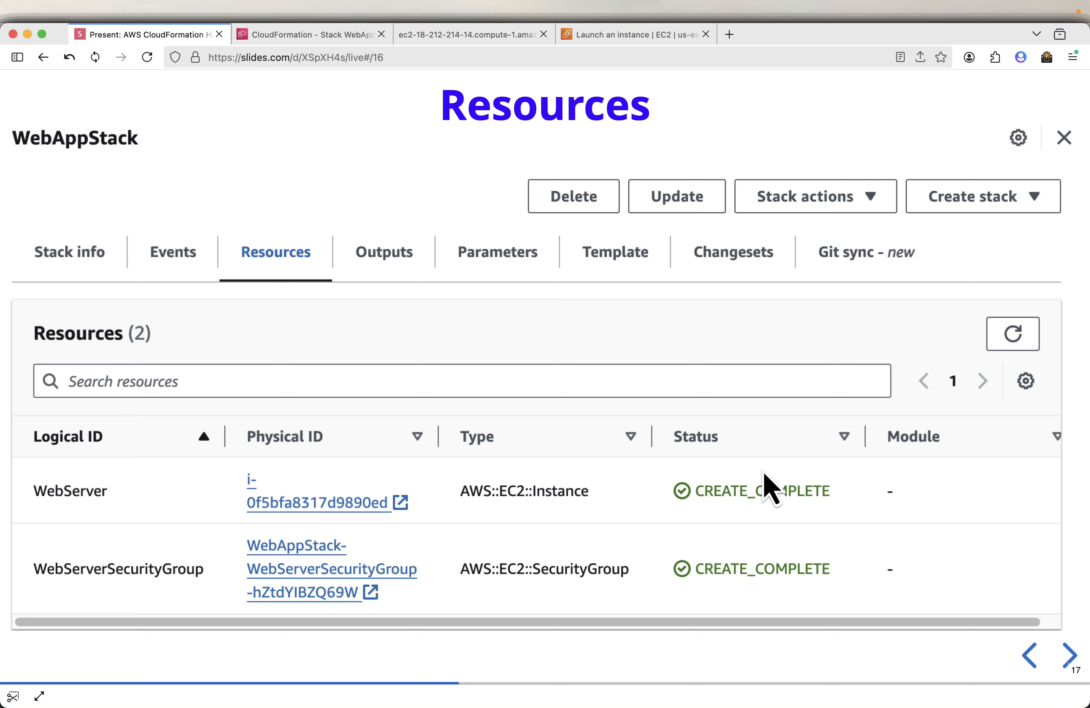
{"action": "key", "text": "Right"}
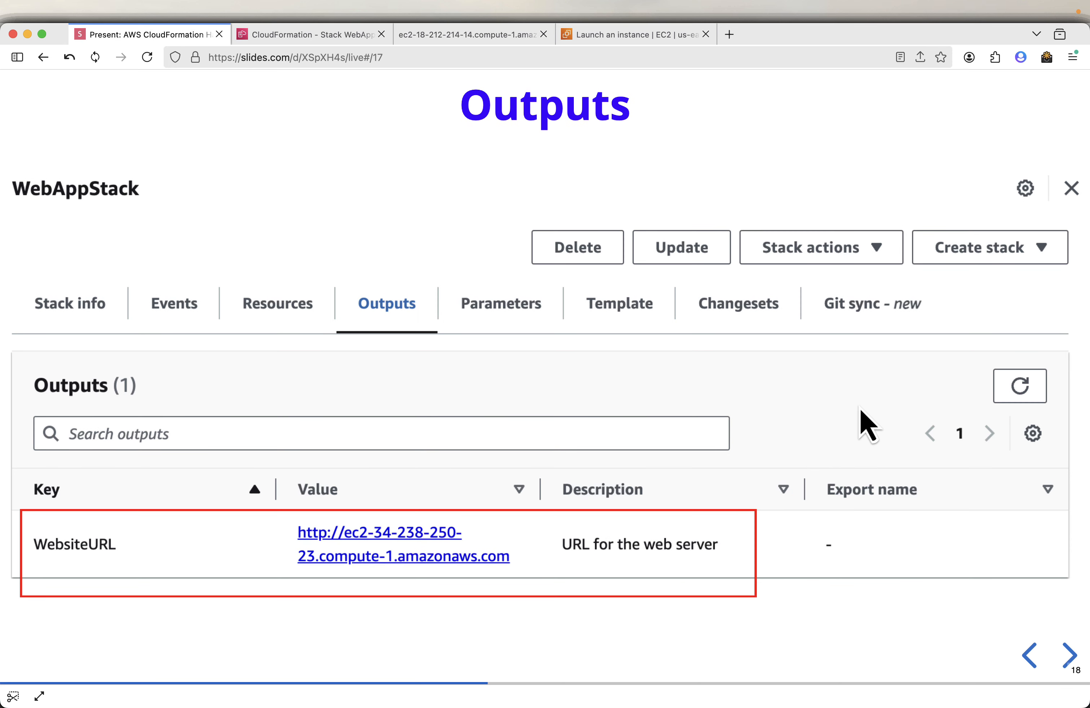
{"action": "key", "text": "Right"}
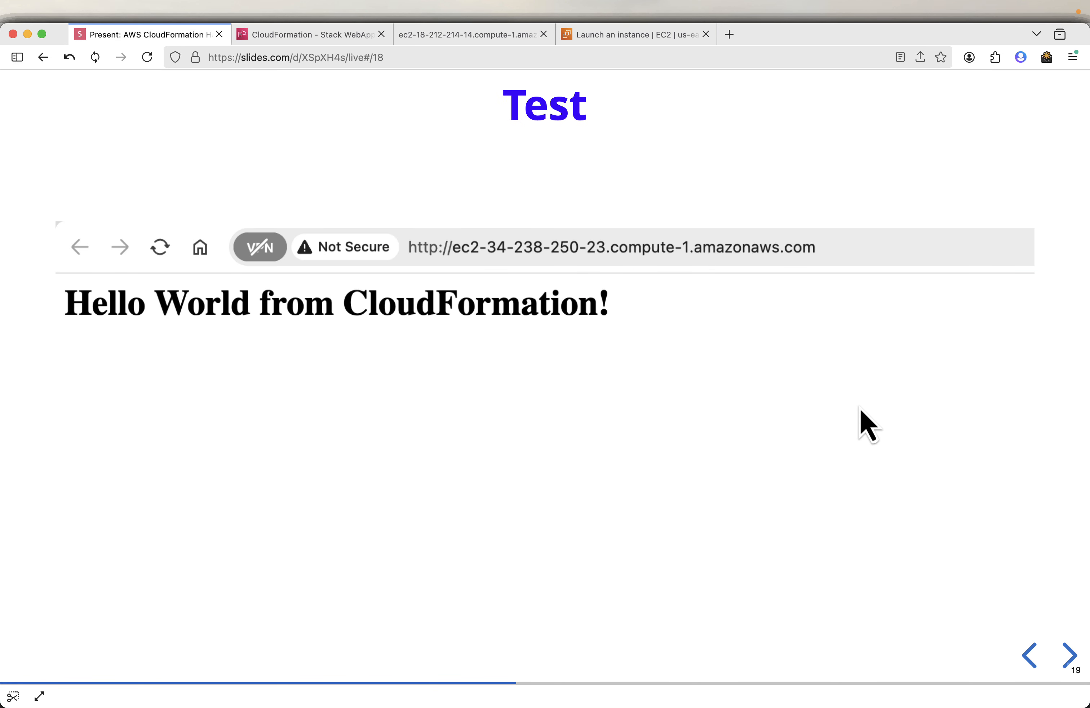
{"action": "key", "text": "Right"}
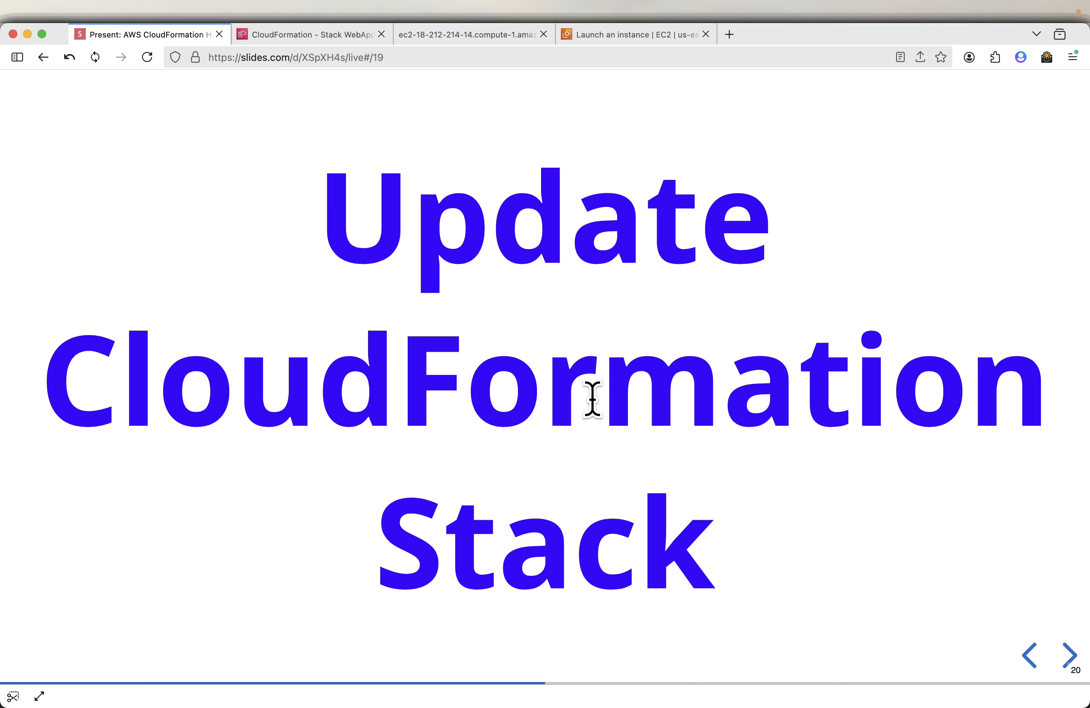
{"action": "key", "text": "Right"}
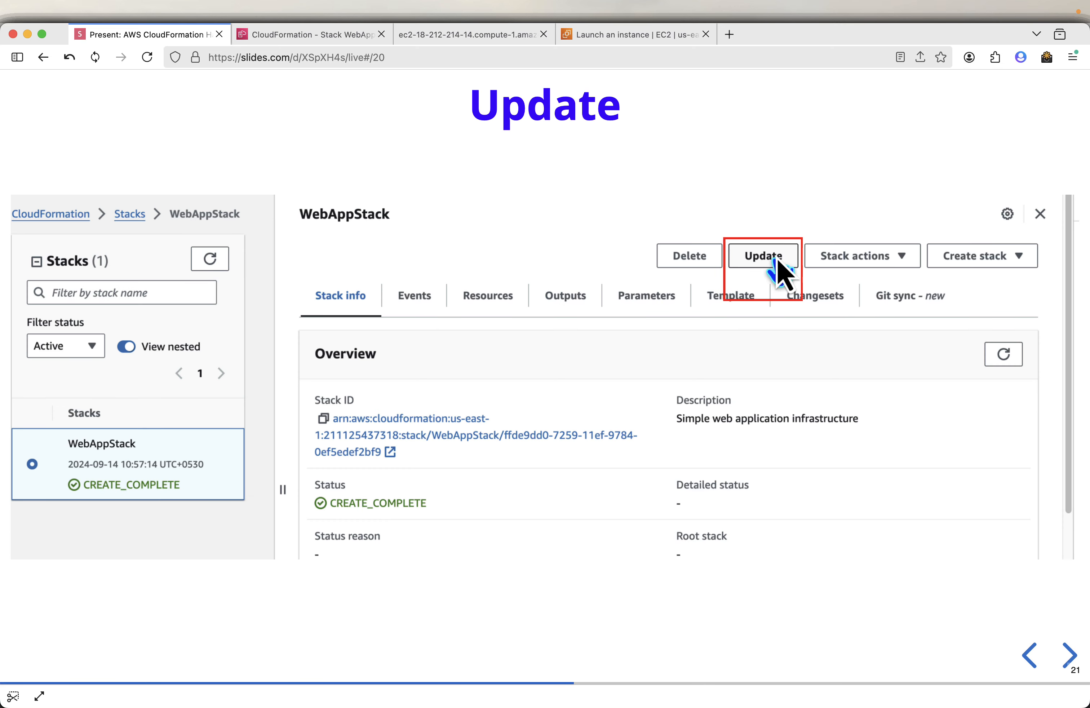
{"action": "key", "text": "Right"}
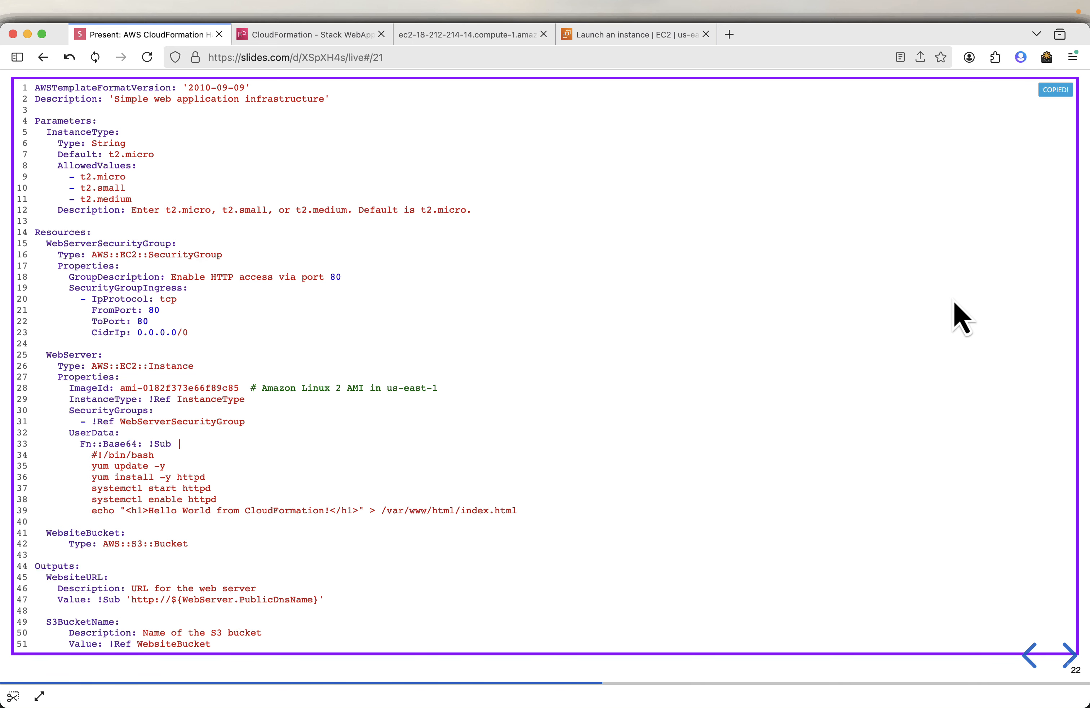
Switch to VS Code, replace the entire contents of CloudFormation-Demo.yaml with the copied template, and save the file
{"action": "key", "text": "super+Tab"}
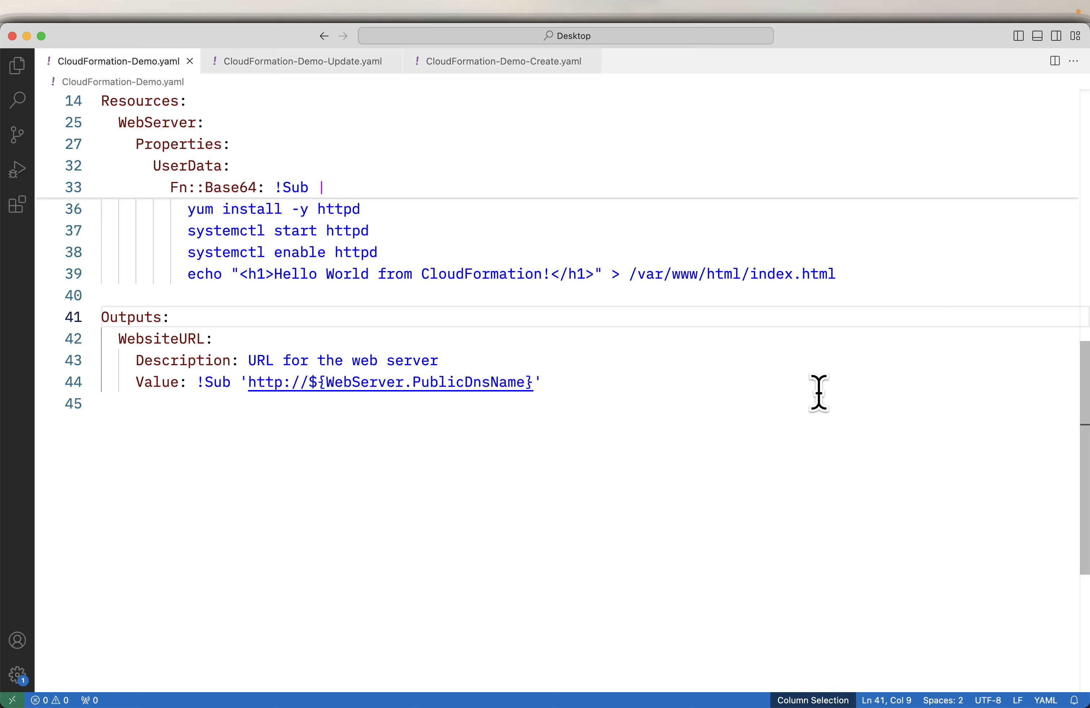
{"action": "scroll", "coordinate": [818, 392], "scroll_direction": "up", "scroll_amount": 2}
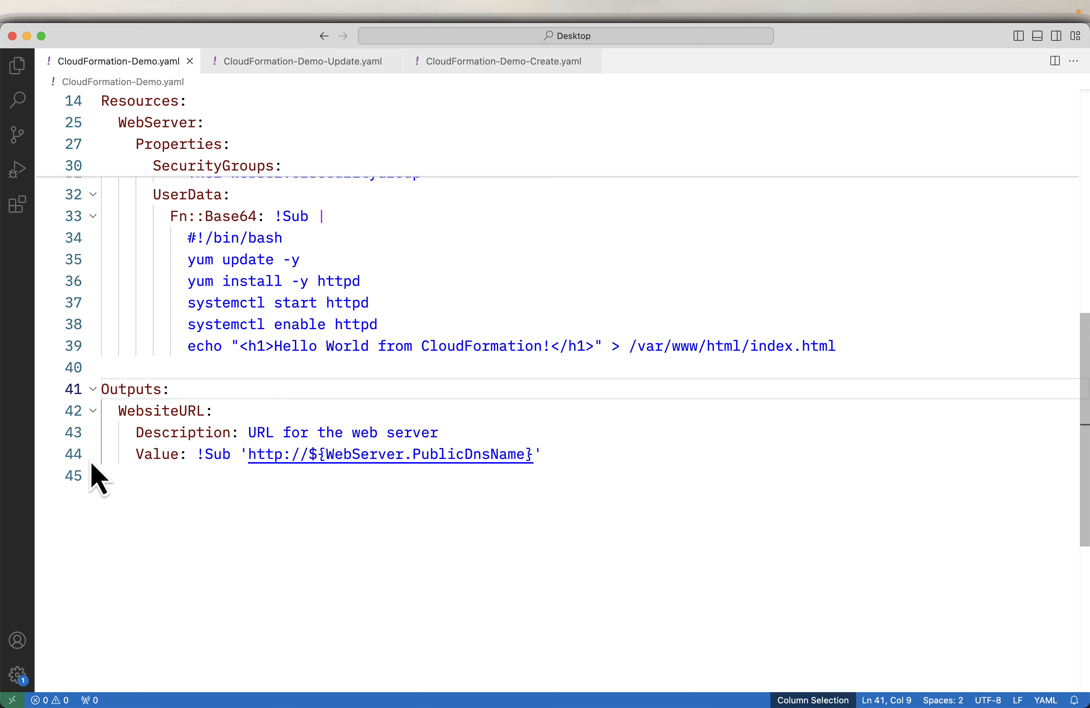
{"action": "key", "text": "super+a"}
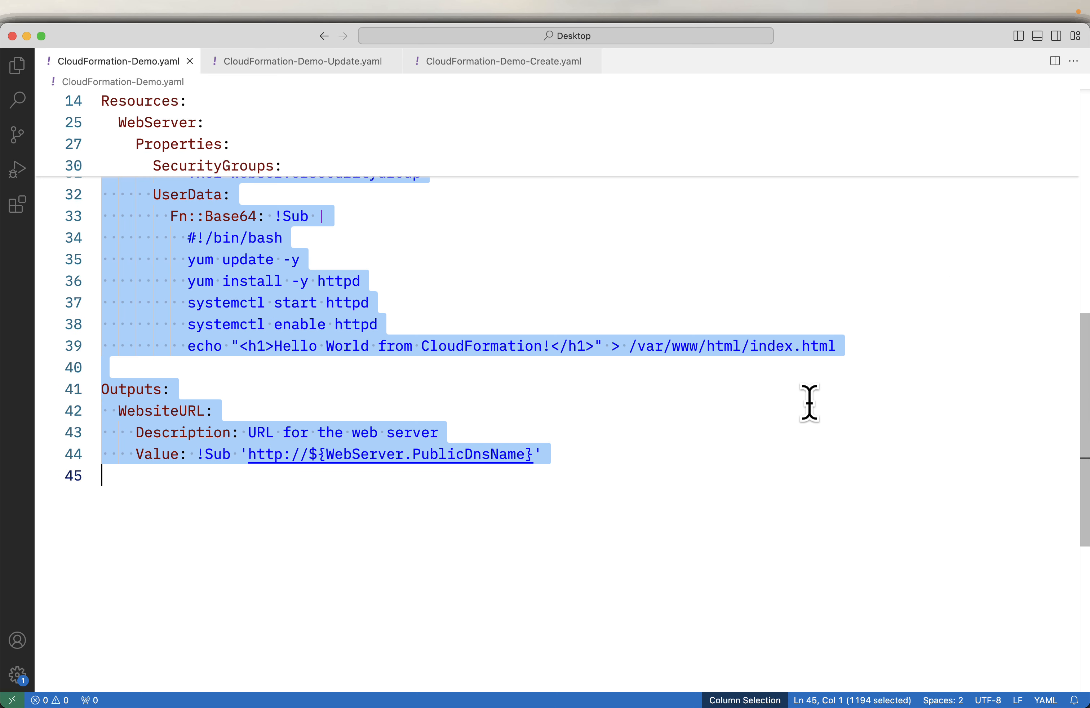
{"action": "key", "text": "BackSpace"}
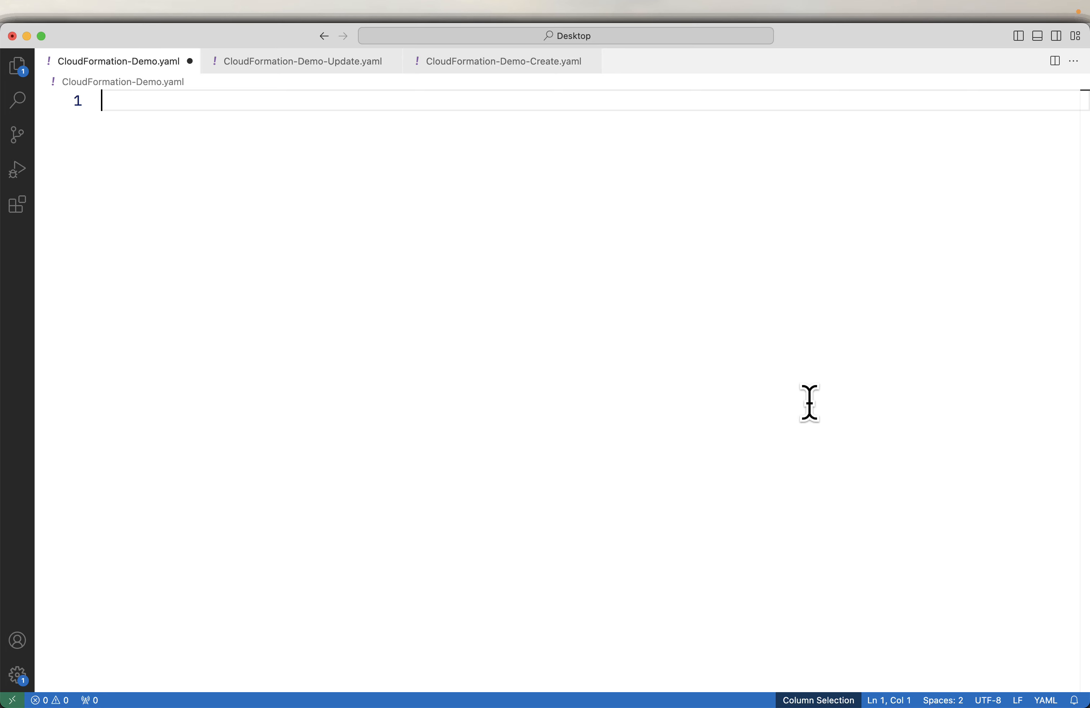
{"action": "key", "text": "super+v"}
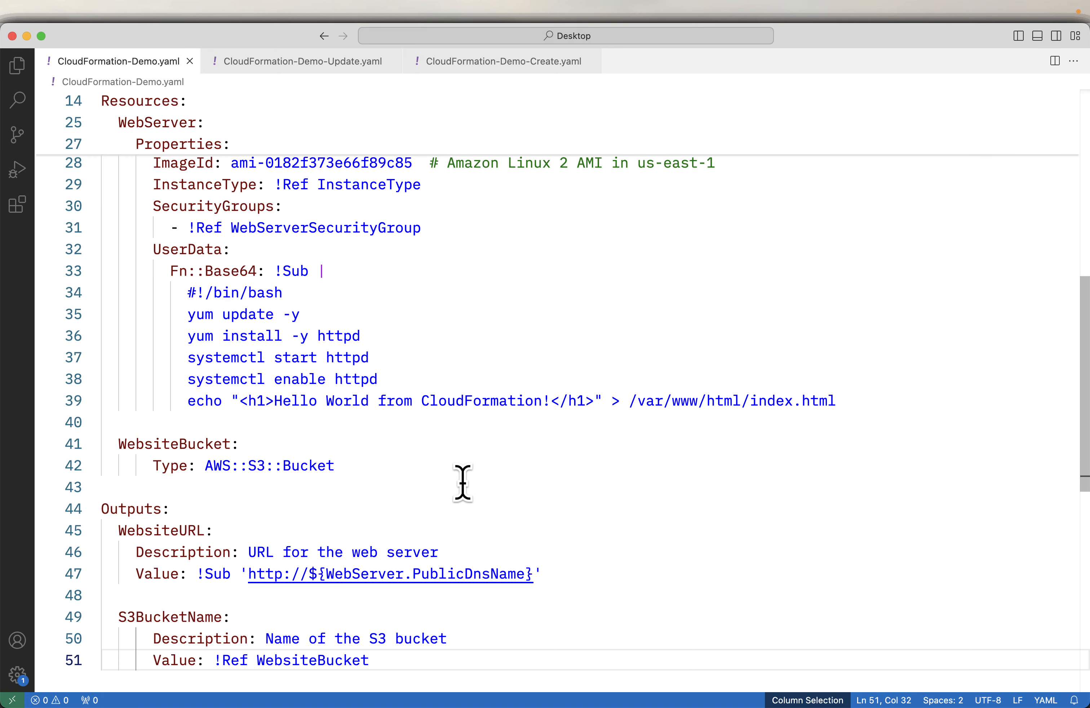
Examine the added WebsiteBucket resource of type AWS::S3::Bucket and the S3BucketName output in CloudFormation-Demo.yaml
{"action": "left_click_drag", "start_coordinate": [342, 465], "coordinate": [101, 443]}
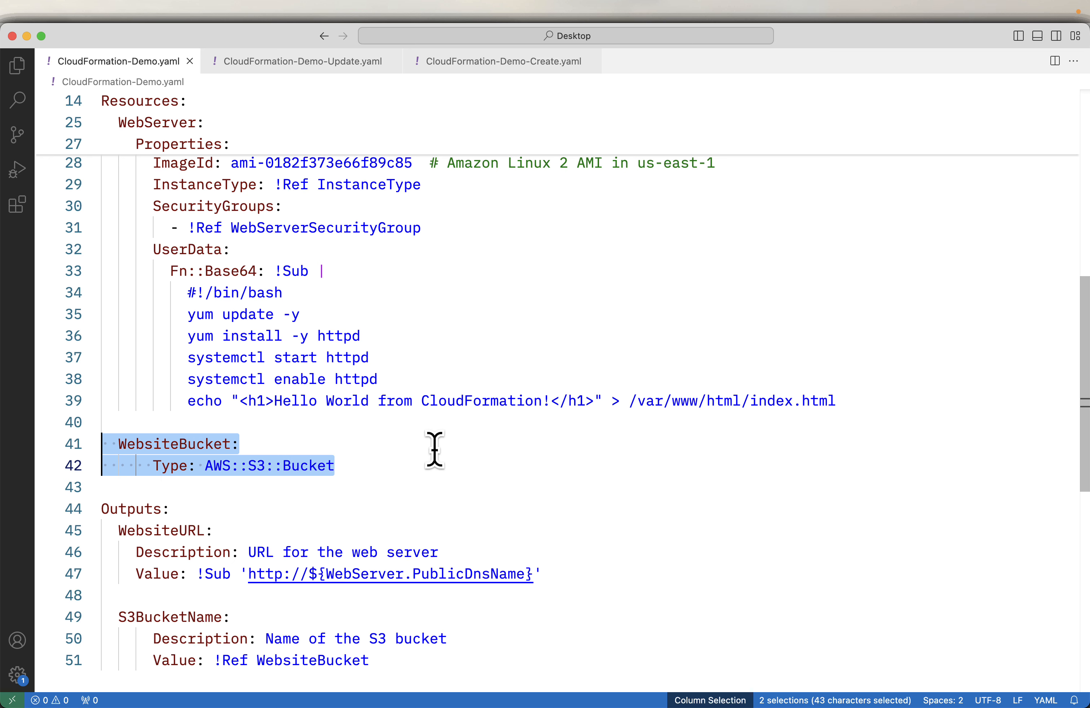
{"action": "scroll", "coordinate": [433, 455], "scroll_direction": "down", "scroll_amount": 2}
{"action": "left_click_drag", "start_coordinate": [382, 624], "coordinate": [105, 586]}
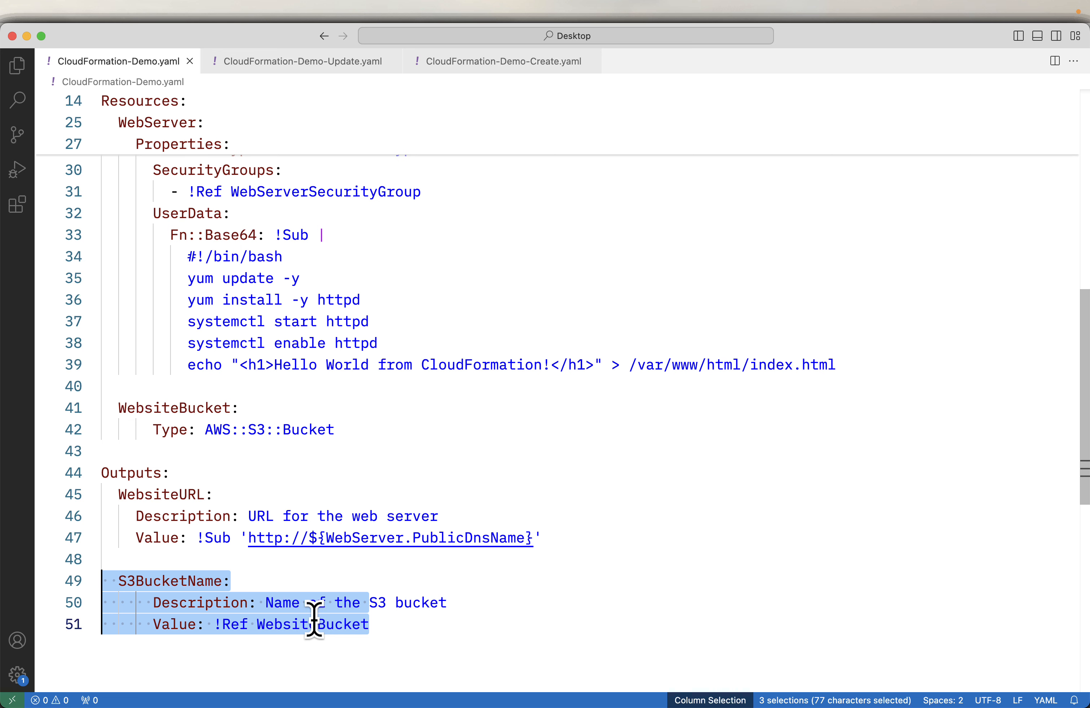
{"action": "key", "text": "Escape"}
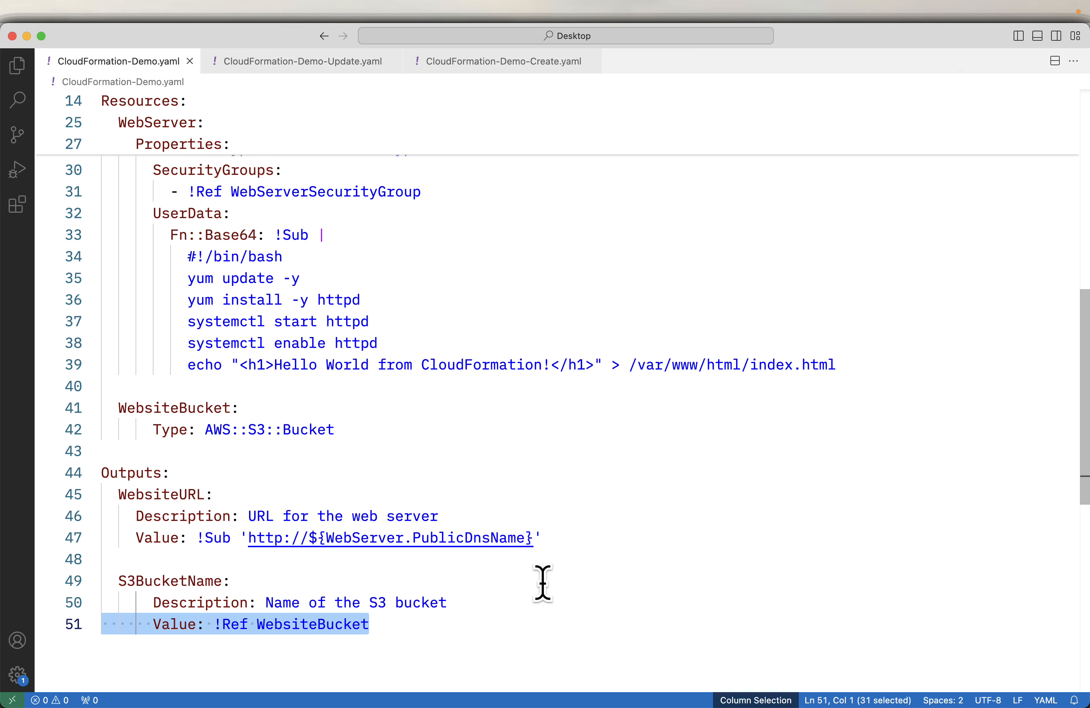
Return to the CloudFormation console in the browser and start an update of WebAppStack from its stack info
{"action": "key", "text": "super+Tab"}
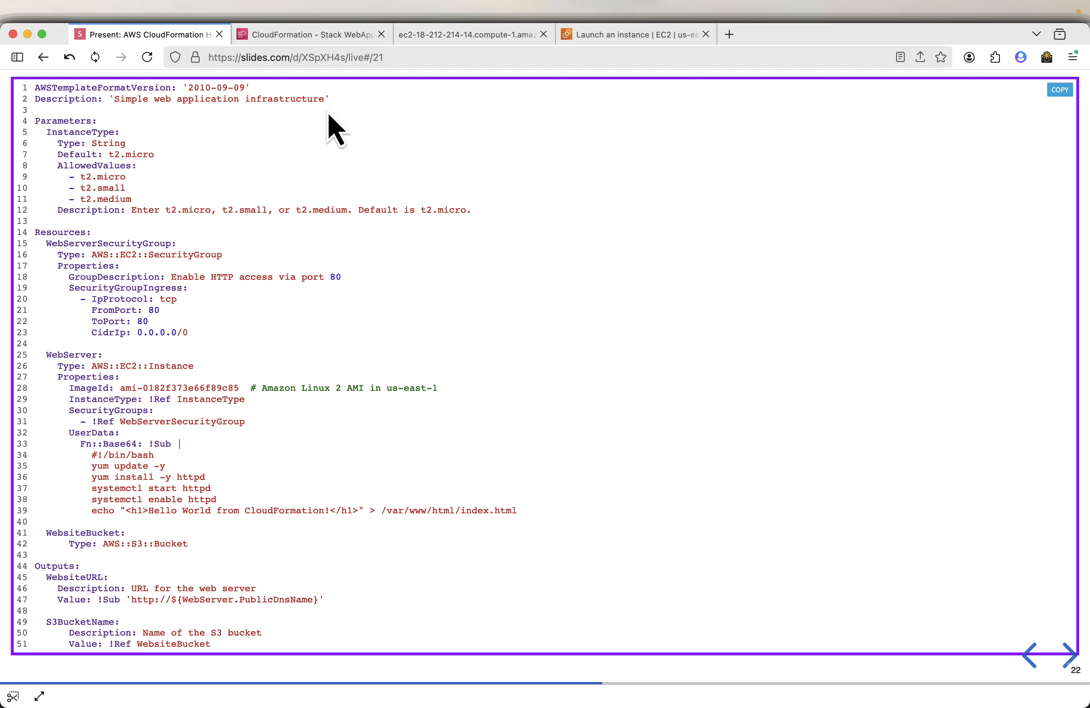
{"action": "left_click", "coordinate": [303, 36]}
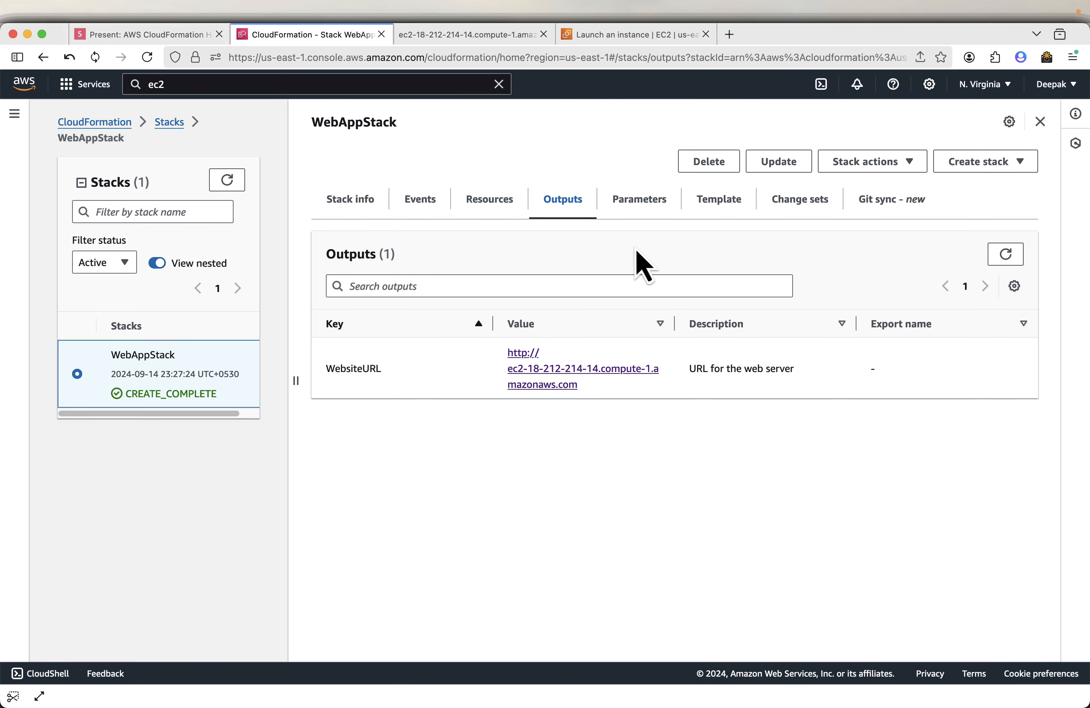
{"action": "left_click", "coordinate": [361, 202]}
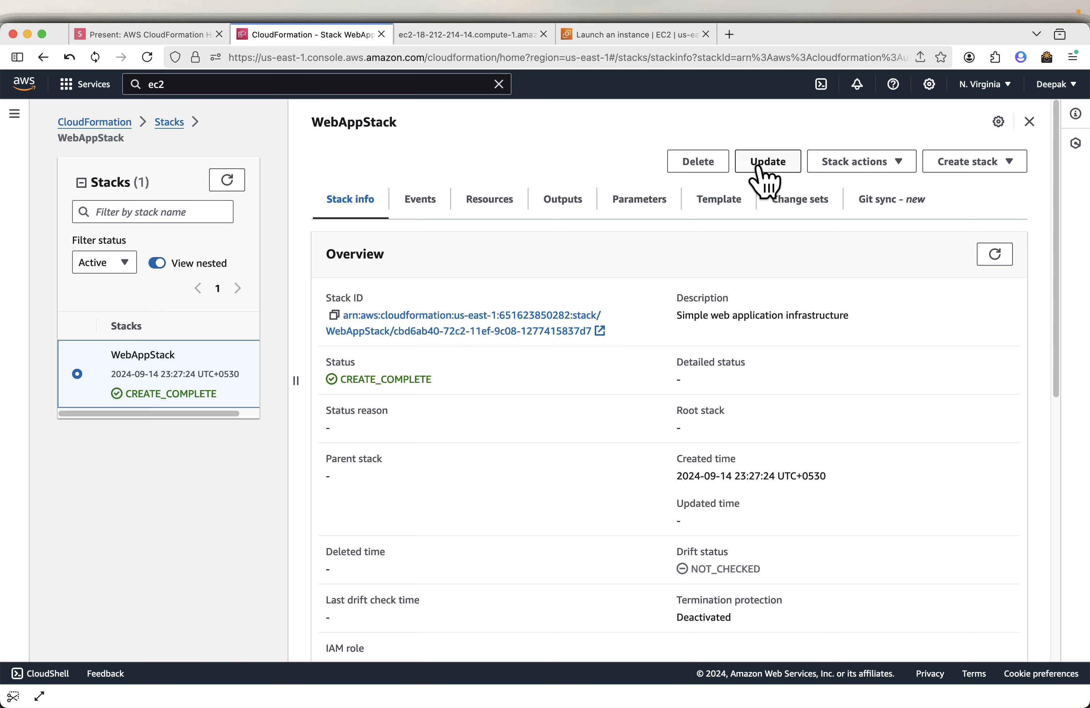
{"action": "left_click", "coordinate": [772, 166]}
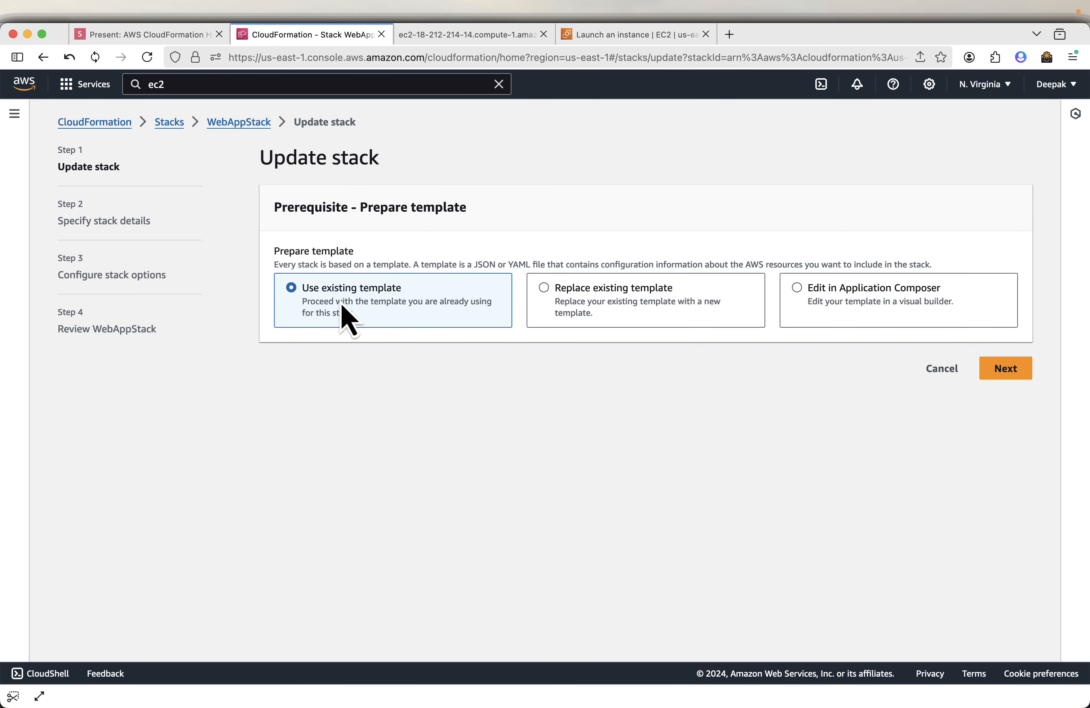
Switch to the slide presentation and review the Update stack slide on replacing the existing template
{"action": "left_click", "coordinate": [164, 37]}
{"action": "key", "text": "Right"}
{"action": "key", "text": "Right"}
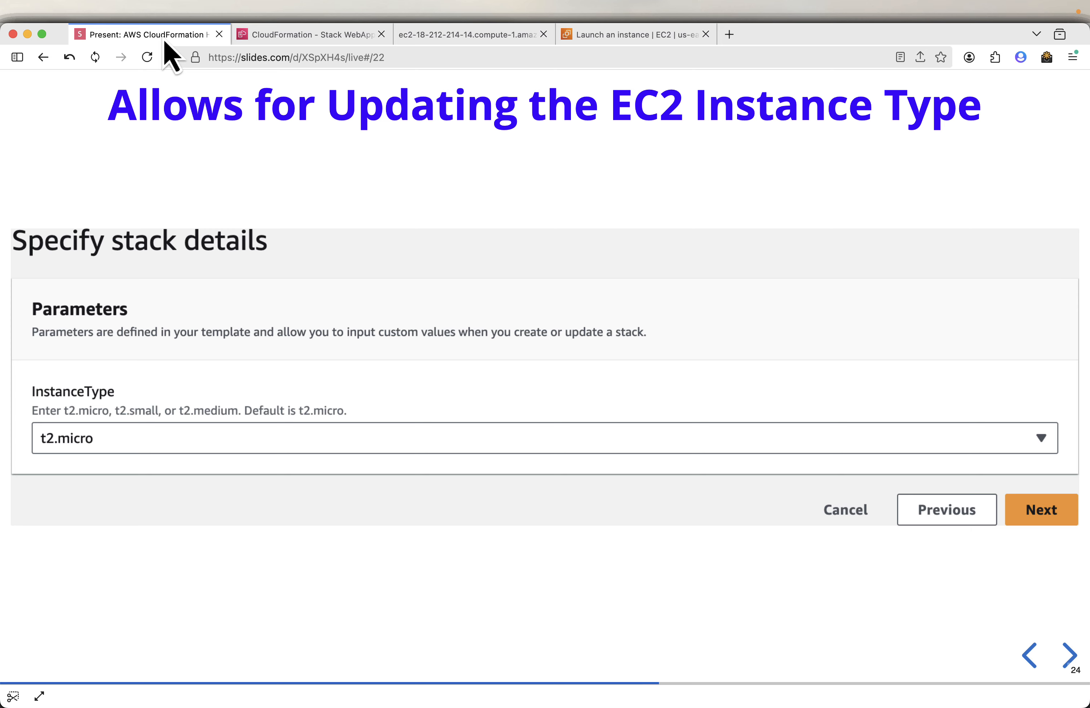
{"action": "key", "text": "Left"}
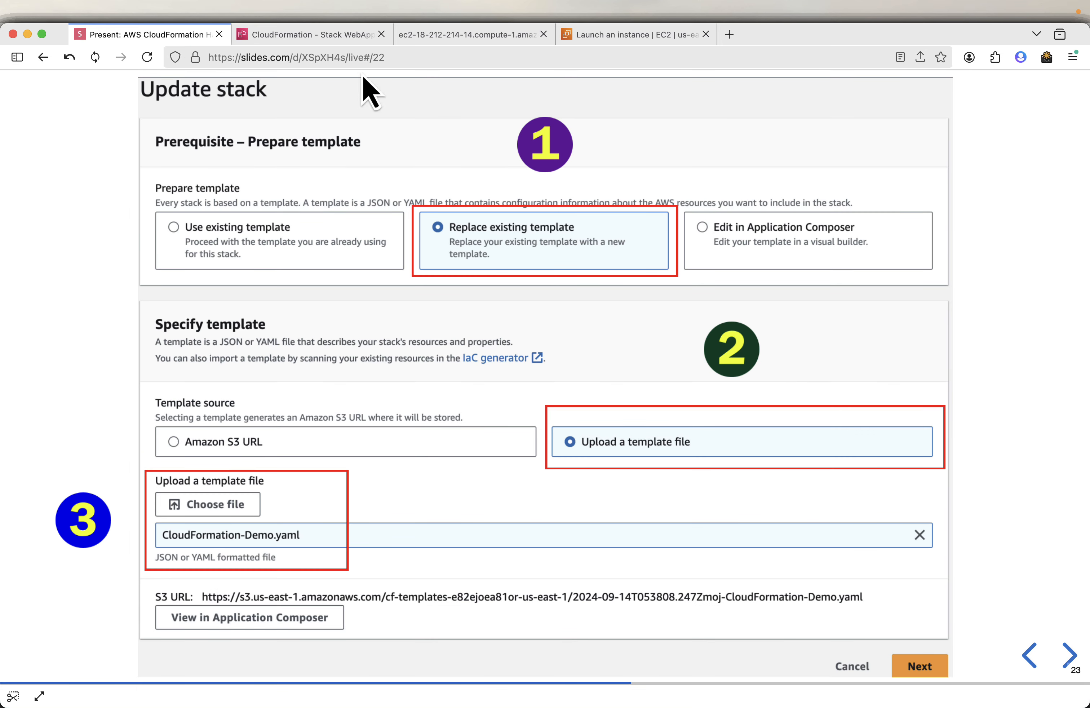
Return to the CloudFormation console and replace WebAppStack's existing template by uploading CloudFormation-Demo.yaml from the Desktop, proceeding to the stack details
{"action": "left_click", "coordinate": [311, 38]}
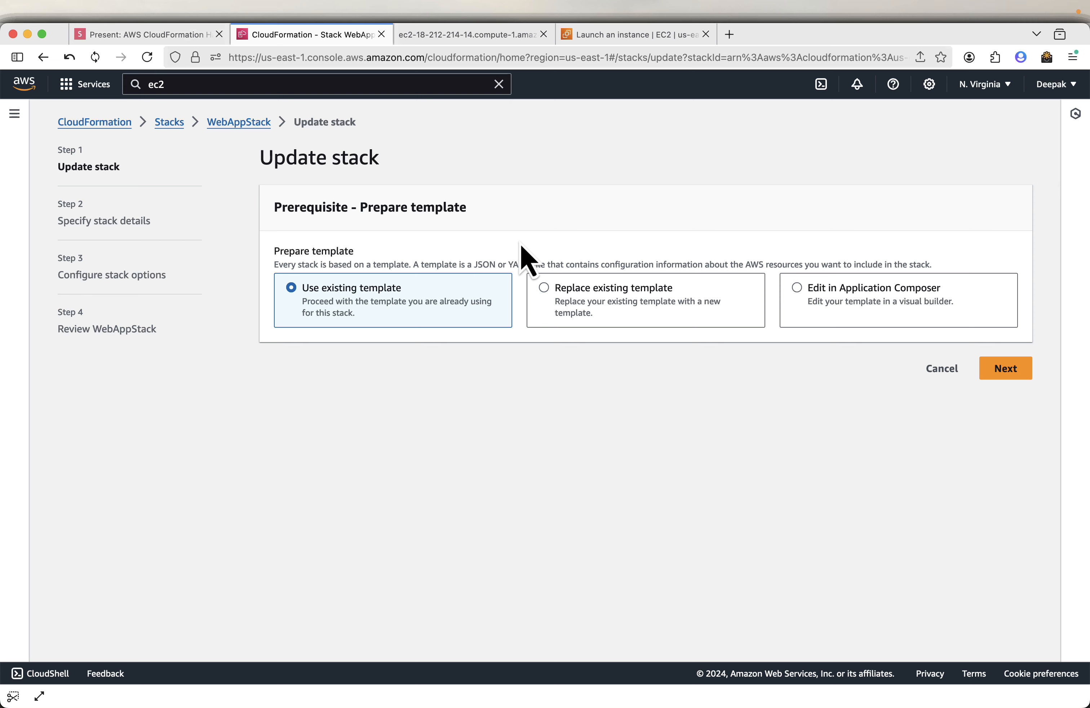
{"action": "left_click", "coordinate": [553, 292]}
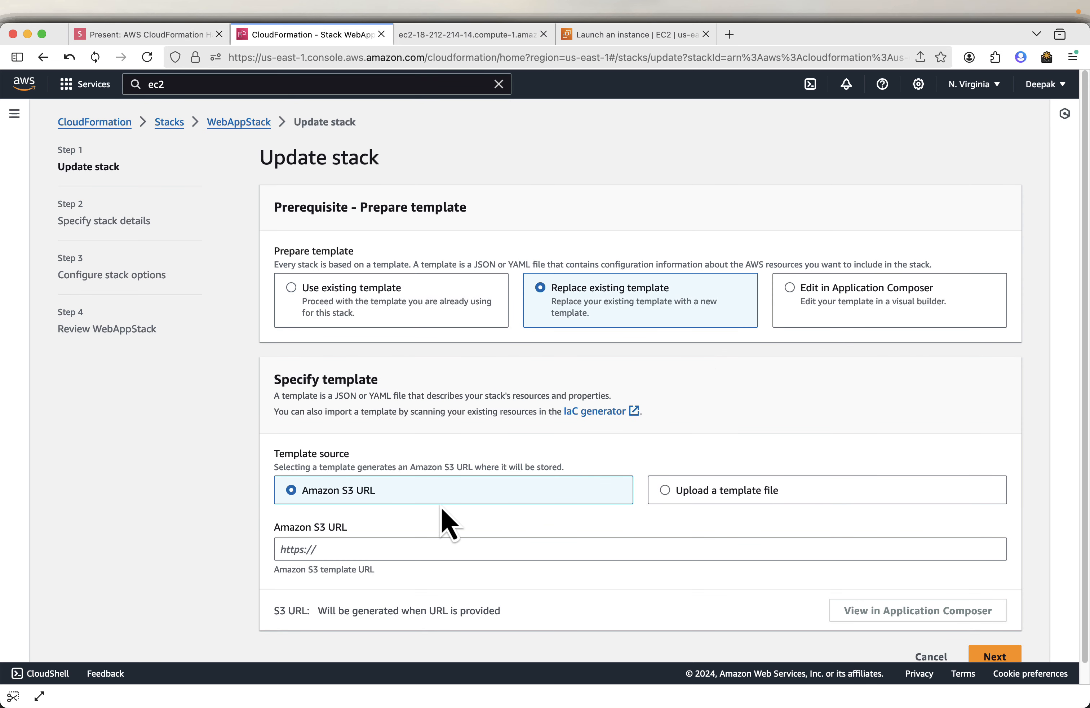
{"action": "left_click", "coordinate": [740, 493]}
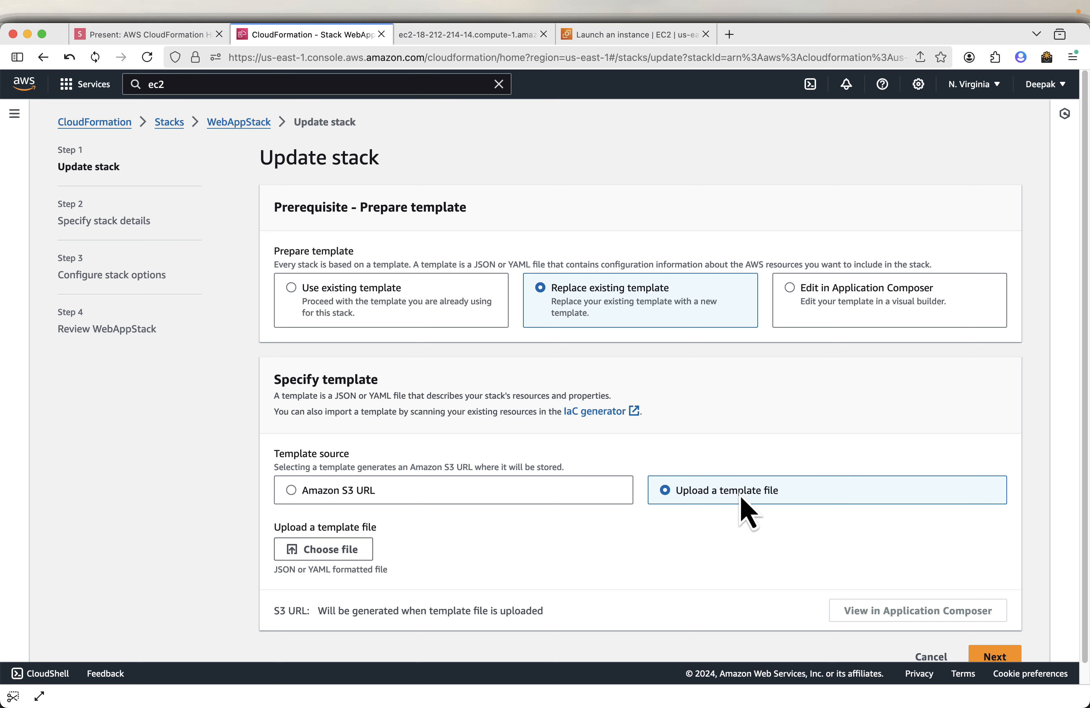
{"action": "left_click", "coordinate": [356, 553]}
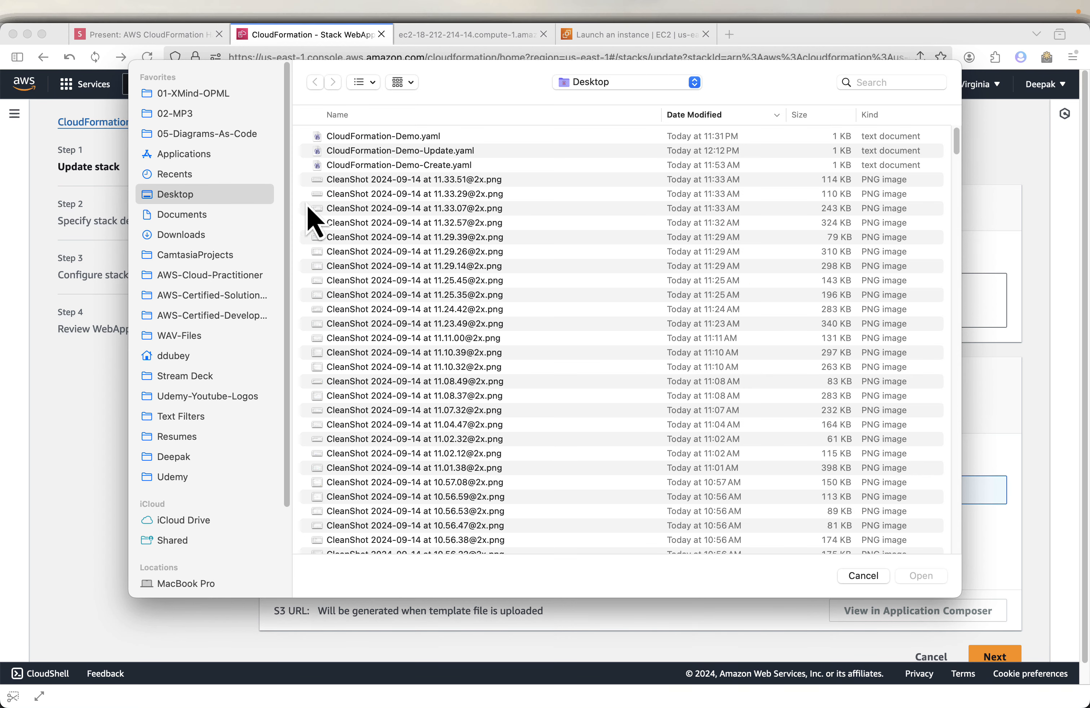
{"action": "left_click", "coordinate": [354, 136]}
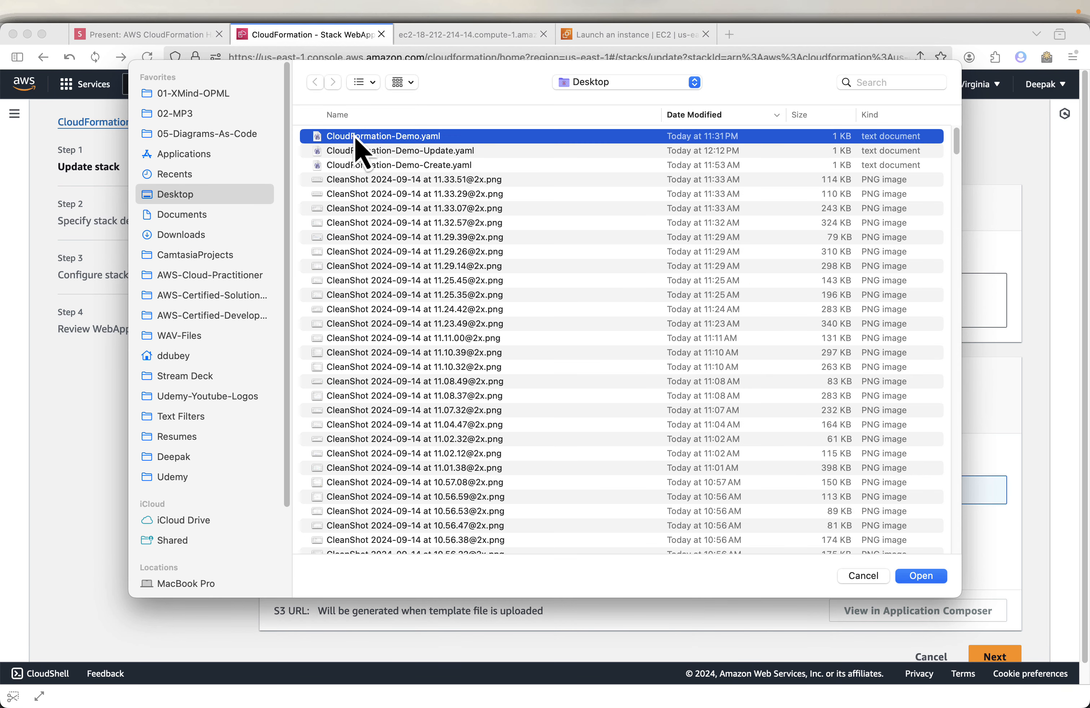
{"action": "left_click", "coordinate": [918, 580]}
{"action": "scroll", "coordinate": [782, 524], "scroll_direction": "down", "scroll_amount": 2}
{"action": "scroll", "coordinate": [763, 510], "scroll_direction": "down", "scroll_amount": 2}
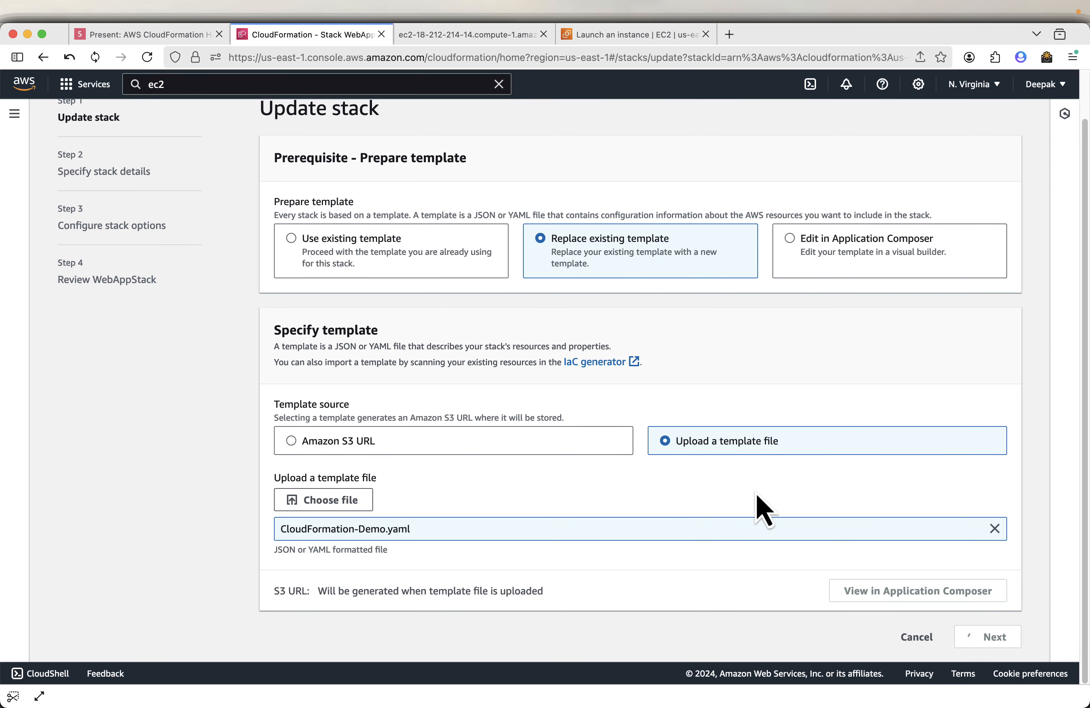
{"action": "scroll", "coordinate": [763, 510], "scroll_direction": "down", "scroll_amount": 1}
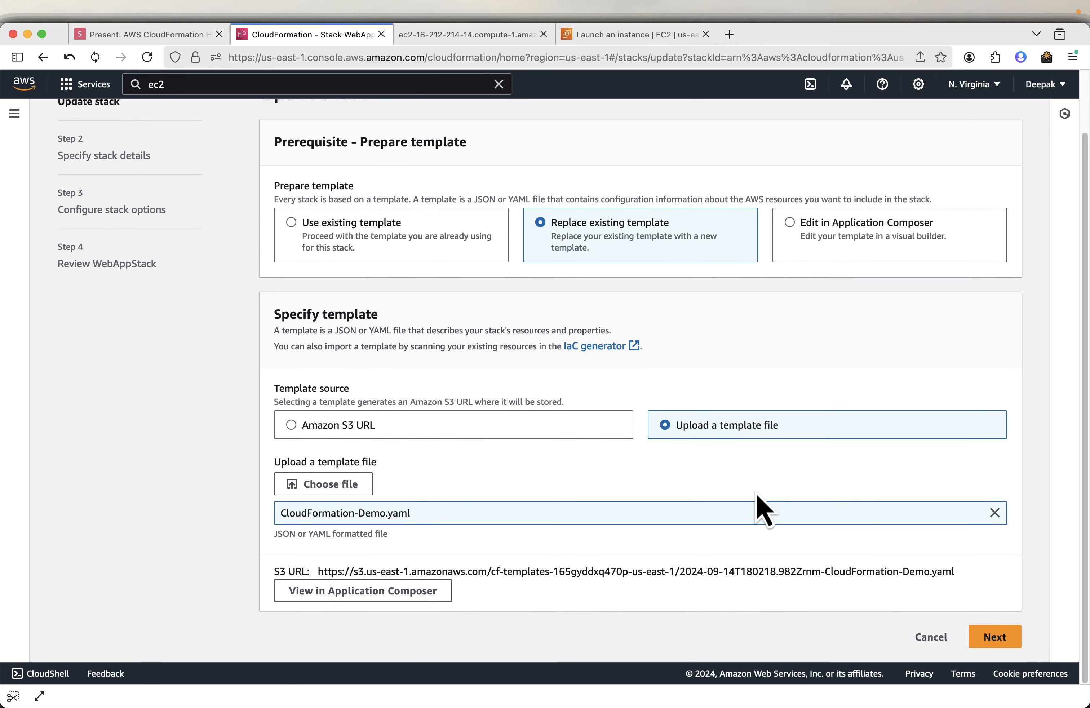
{"action": "left_click", "coordinate": [994, 642]}
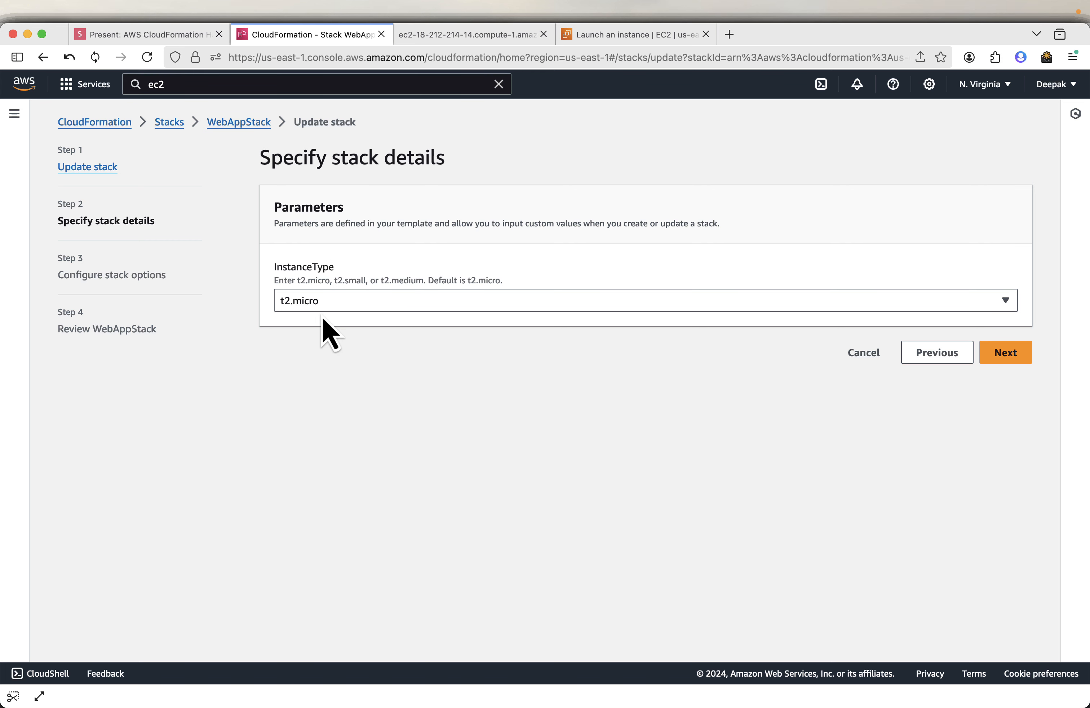
Keep InstanceType as t2.micro and leave all stack options at their defaults, proceeding to the WebAppStack review
{"action": "left_click", "coordinate": [993, 354]}
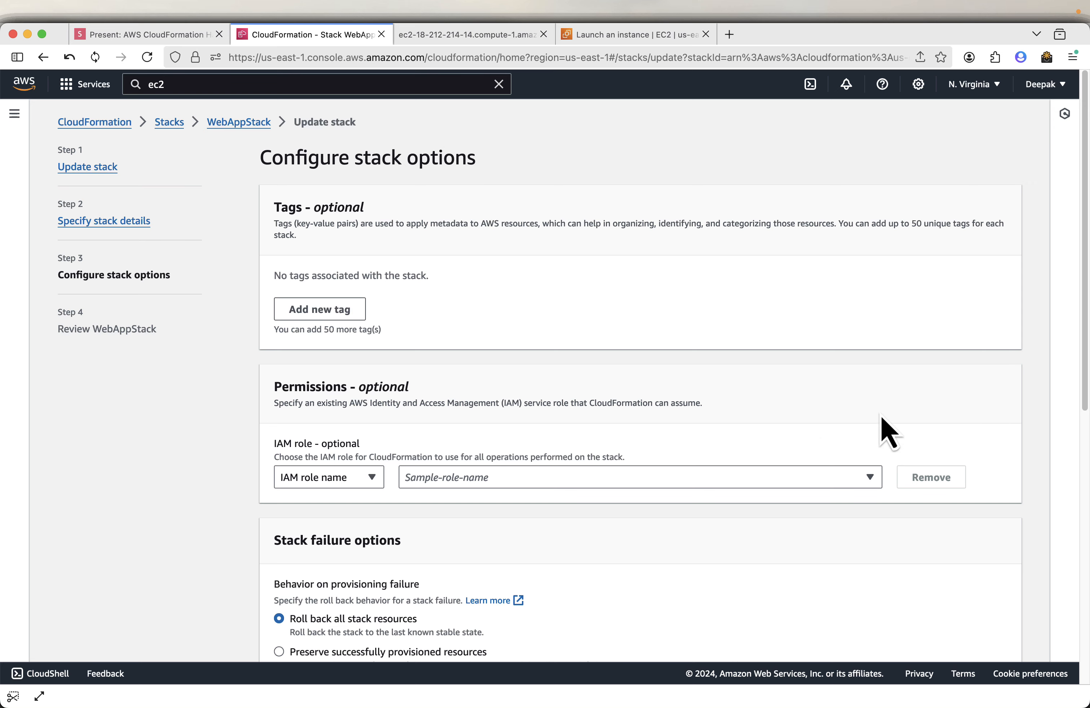
{"action": "scroll", "coordinate": [821, 442], "scroll_direction": "down", "scroll_amount": 1}
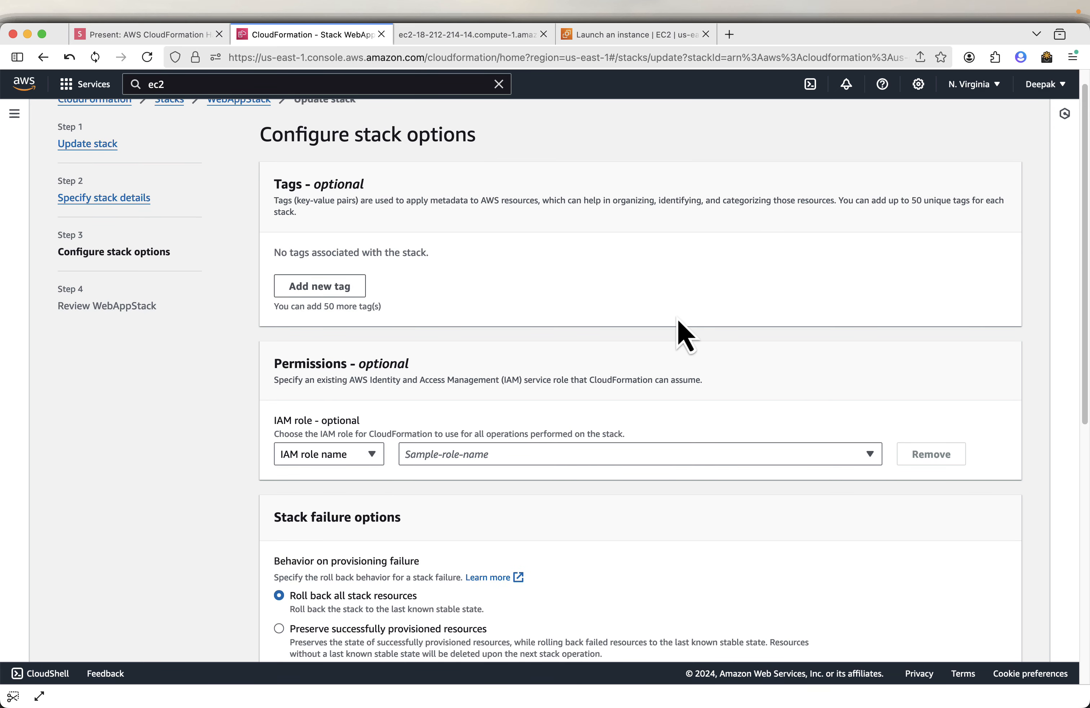
{"action": "scroll", "coordinate": [685, 335], "scroll_direction": "down", "scroll_amount": 1}
{"action": "scroll", "coordinate": [540, 319], "scroll_direction": "down", "scroll_amount": 5}
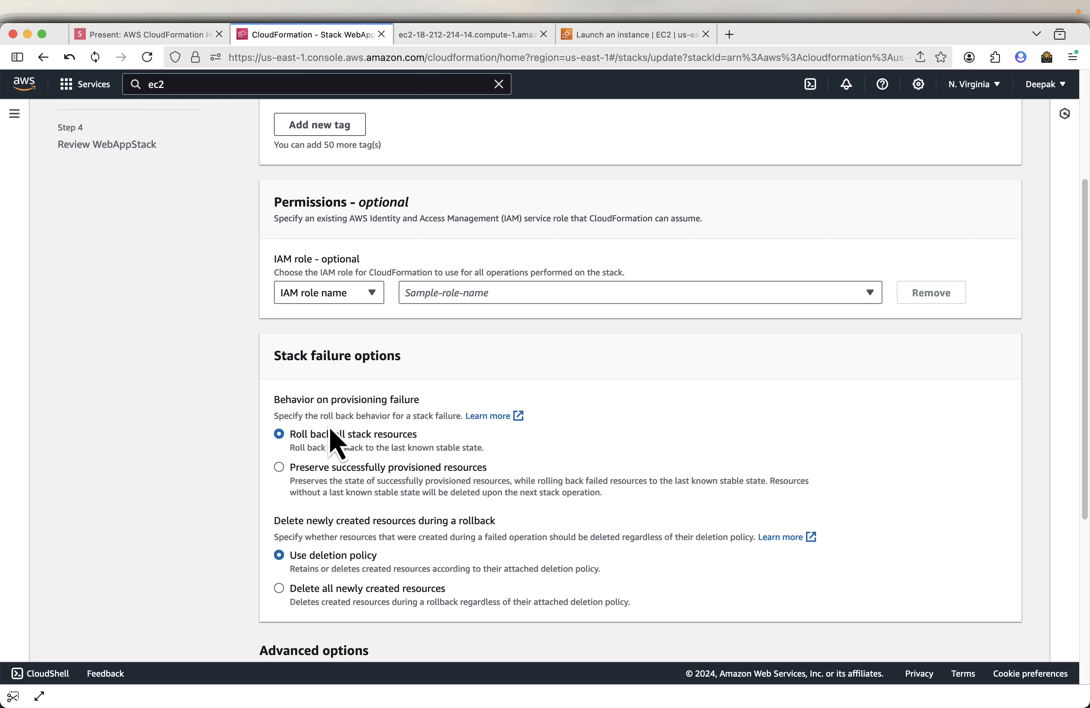
{"action": "scroll", "coordinate": [614, 457], "scroll_direction": "down", "scroll_amount": 5}
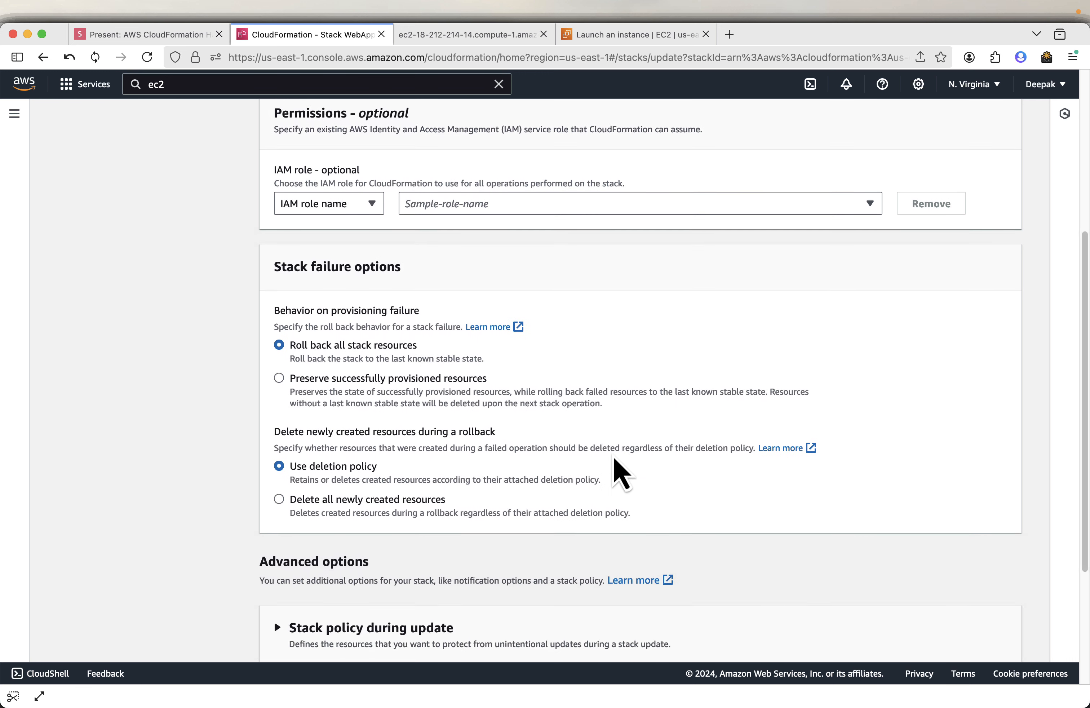
{"action": "scroll", "coordinate": [614, 458], "scroll_direction": "down", "scroll_amount": 3}
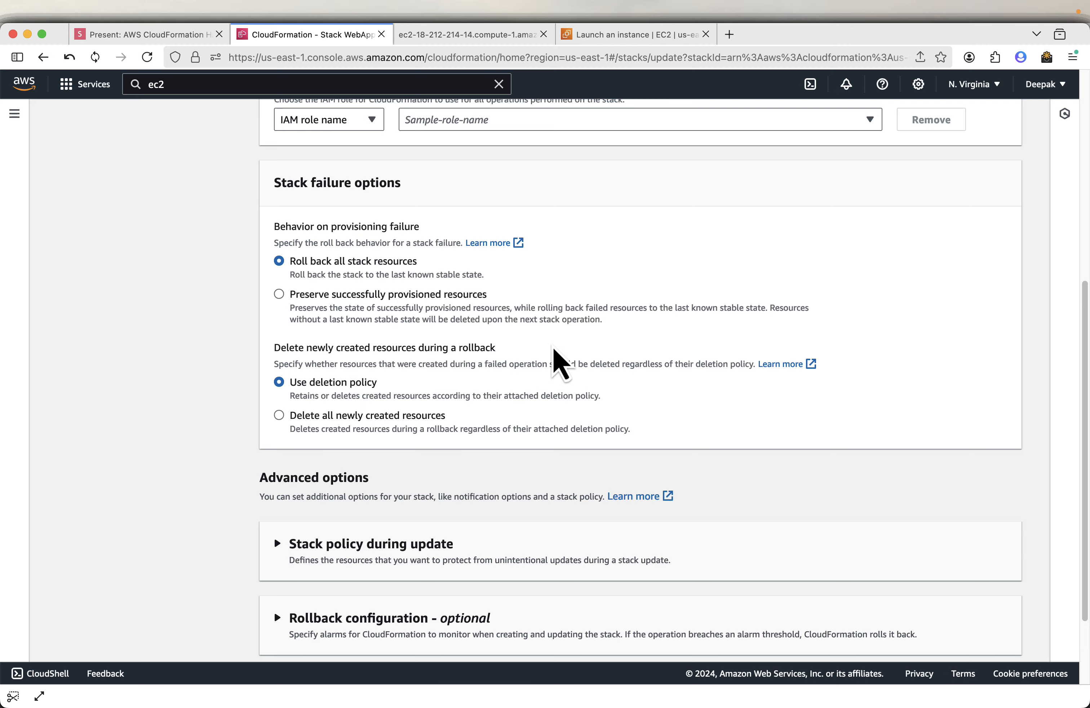
{"action": "scroll", "coordinate": [558, 363], "scroll_direction": "down", "scroll_amount": 5}
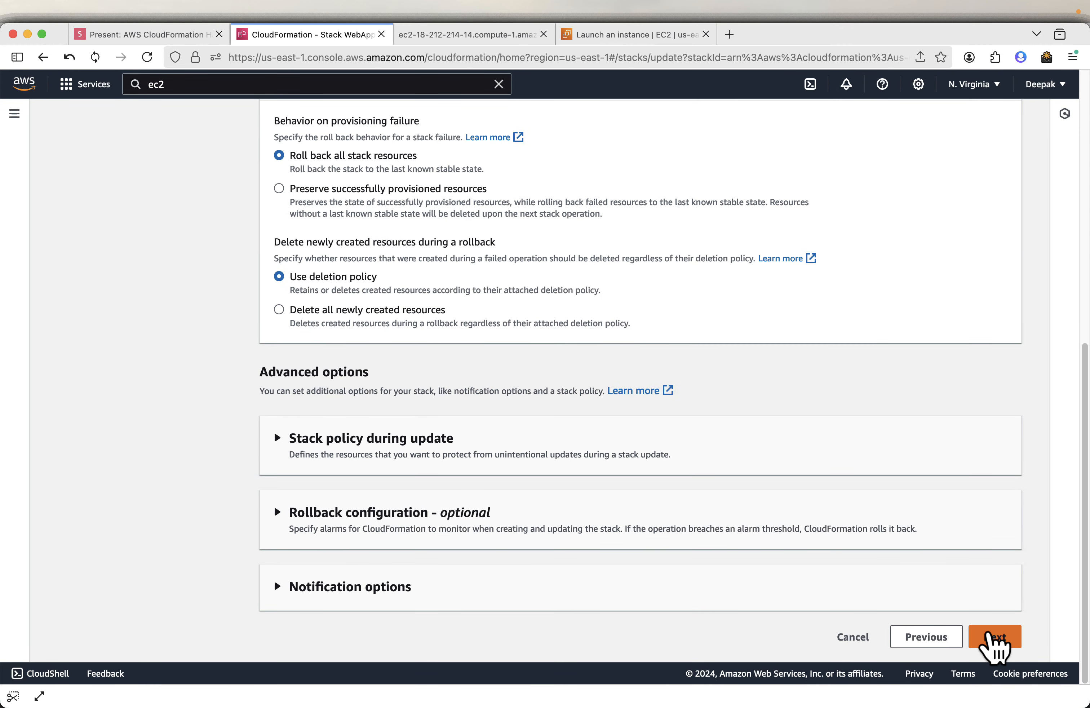
{"action": "left_click", "coordinate": [988, 636]}
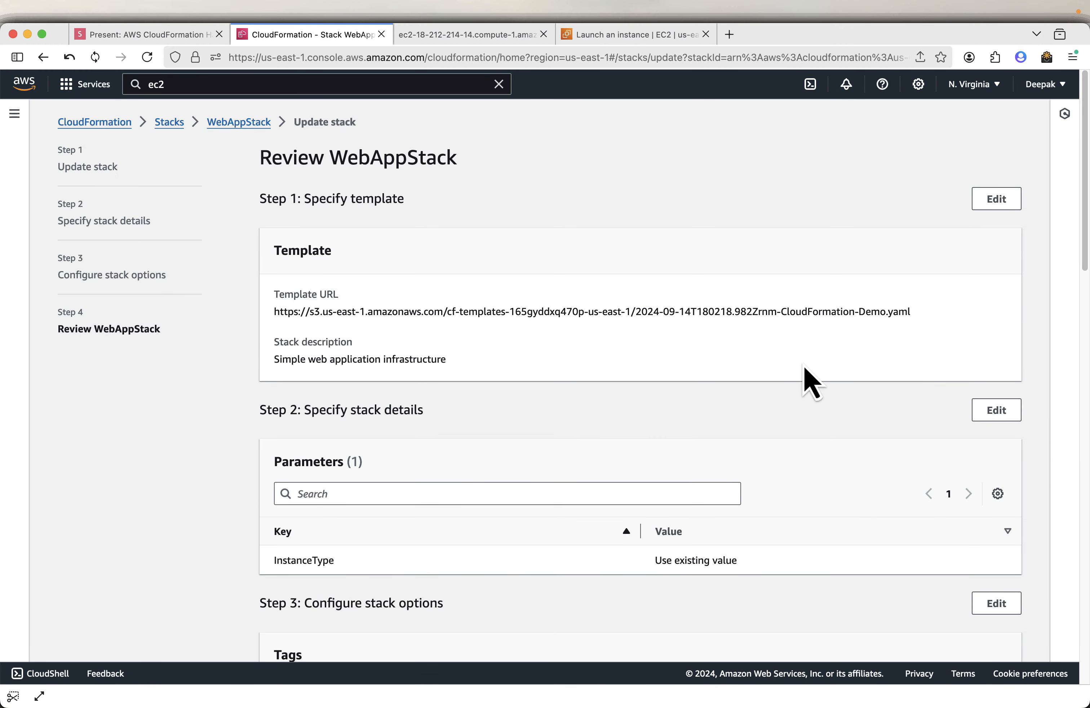
Review the WebAppStack update settings through to the change set preview and submit the update
{"action": "scroll", "coordinate": [804, 374], "scroll_direction": "down", "scroll_amount": 5}
{"action": "scroll", "coordinate": [804, 381], "scroll_direction": "up", "scroll_amount": 5}
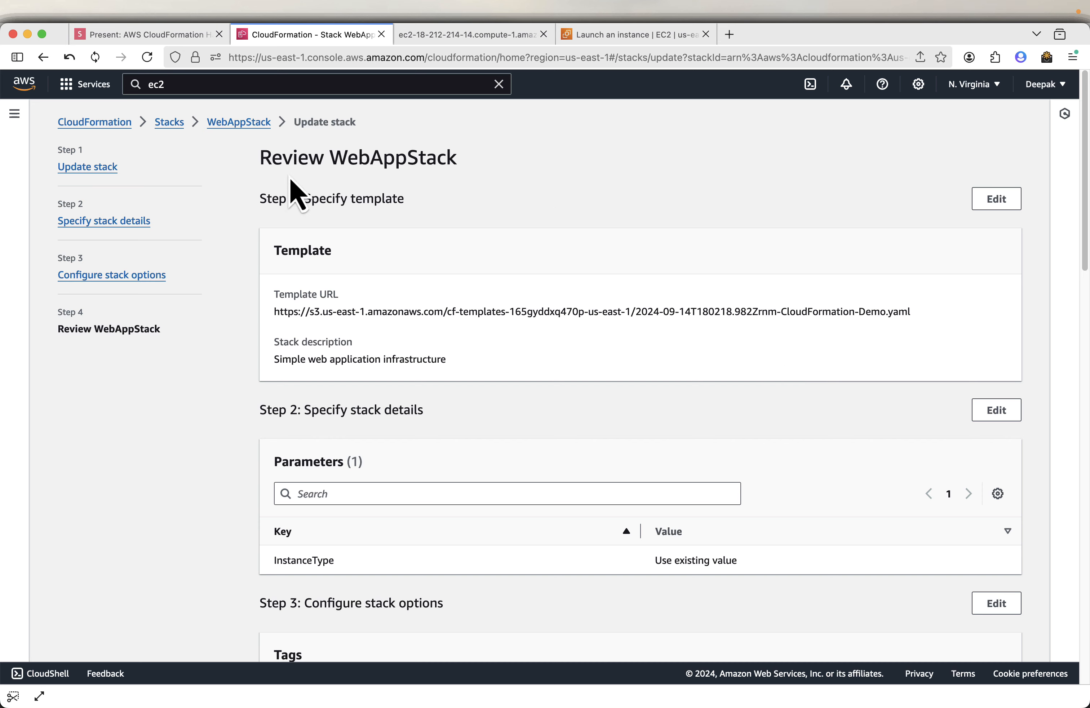
{"action": "scroll", "coordinate": [645, 329], "scroll_direction": "down", "scroll_amount": 20}
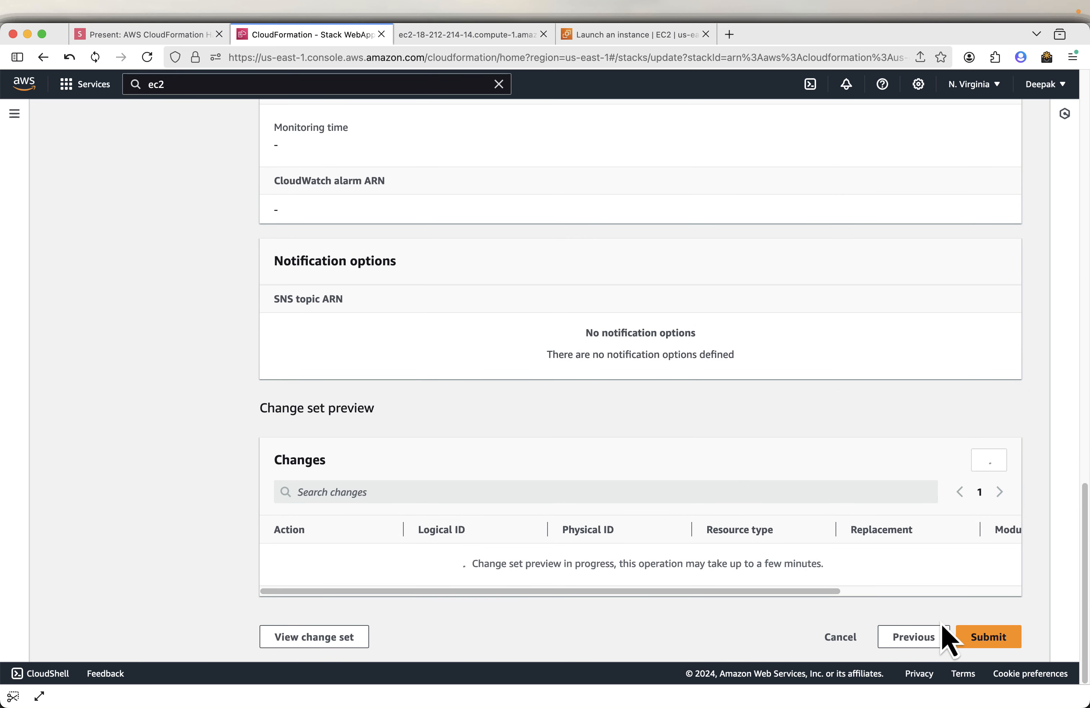
{"action": "left_click", "coordinate": [993, 637]}
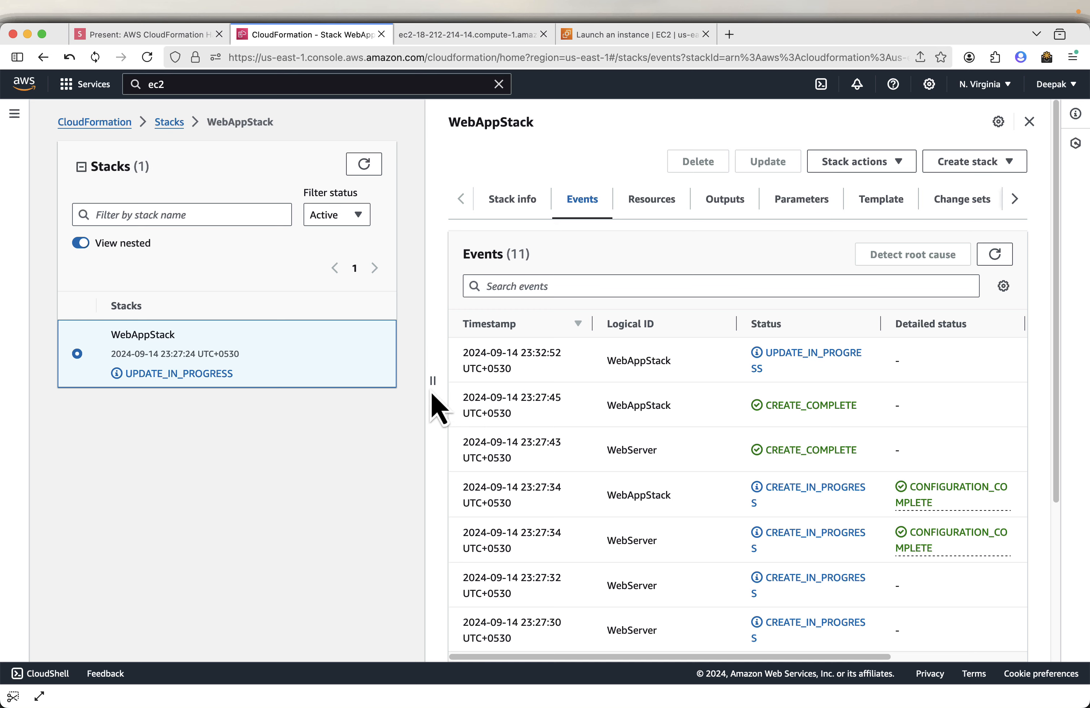
Monitor the WebAppStack update events with a wider details pane and Status column, refreshing until it finishes, and inspect the stack's resources
{"action": "left_click_drag", "start_coordinate": [431, 381], "coordinate": [234, 377]}
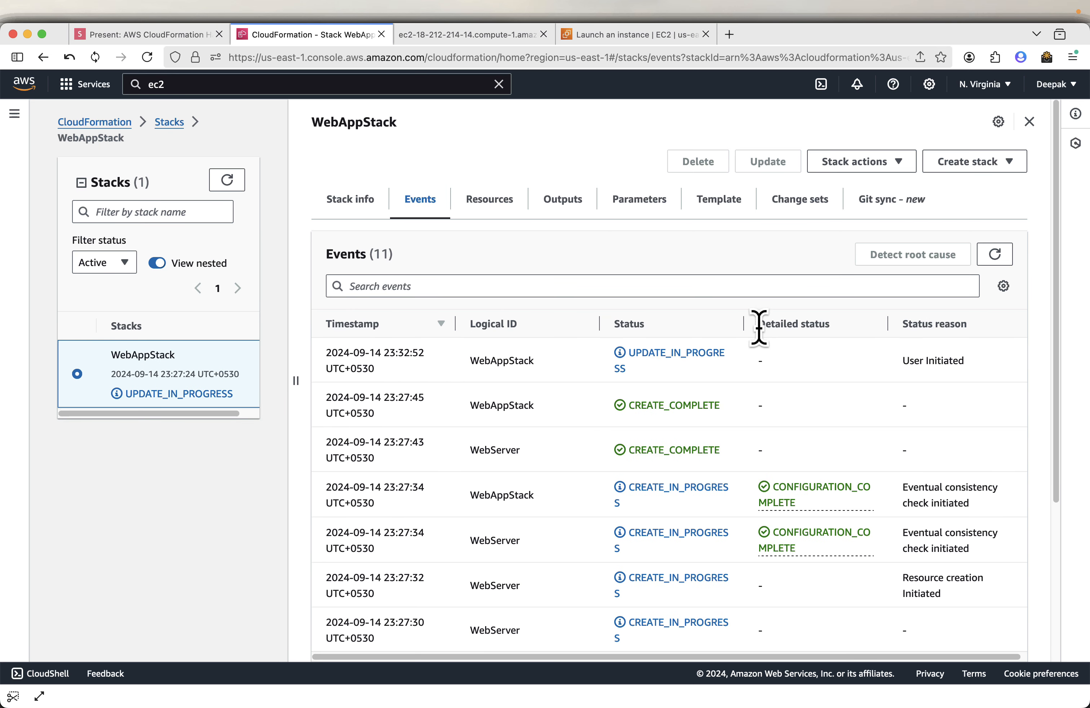
{"action": "left_click_drag", "start_coordinate": [743, 327], "coordinate": [801, 326]}
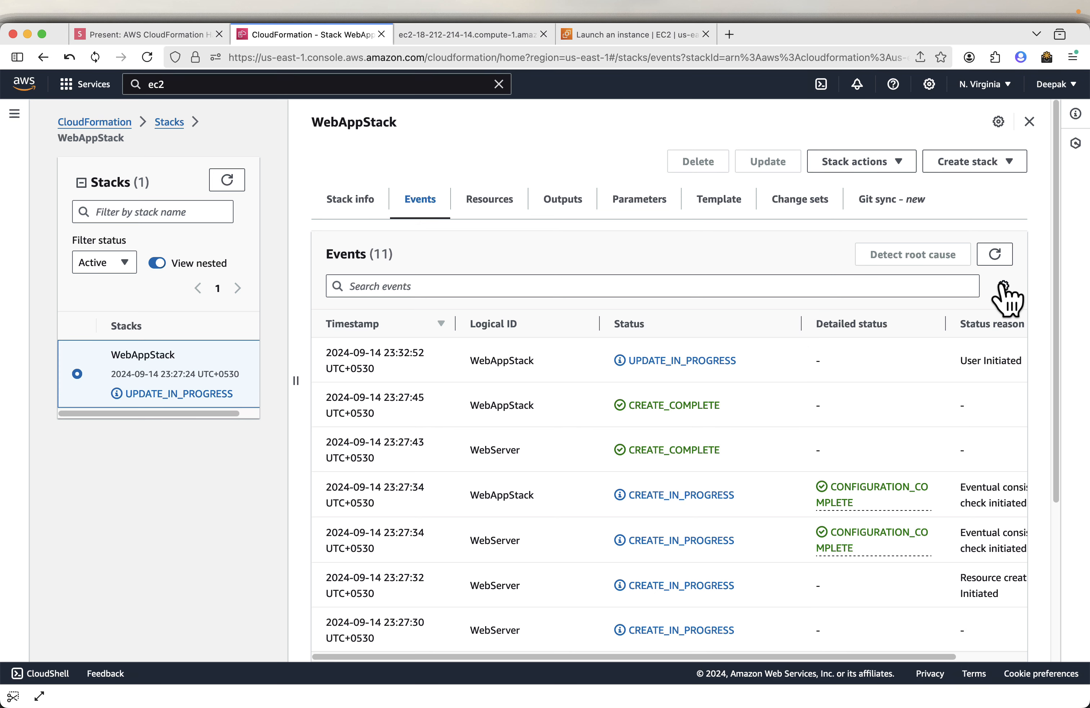
{"action": "left_click", "coordinate": [995, 256]}
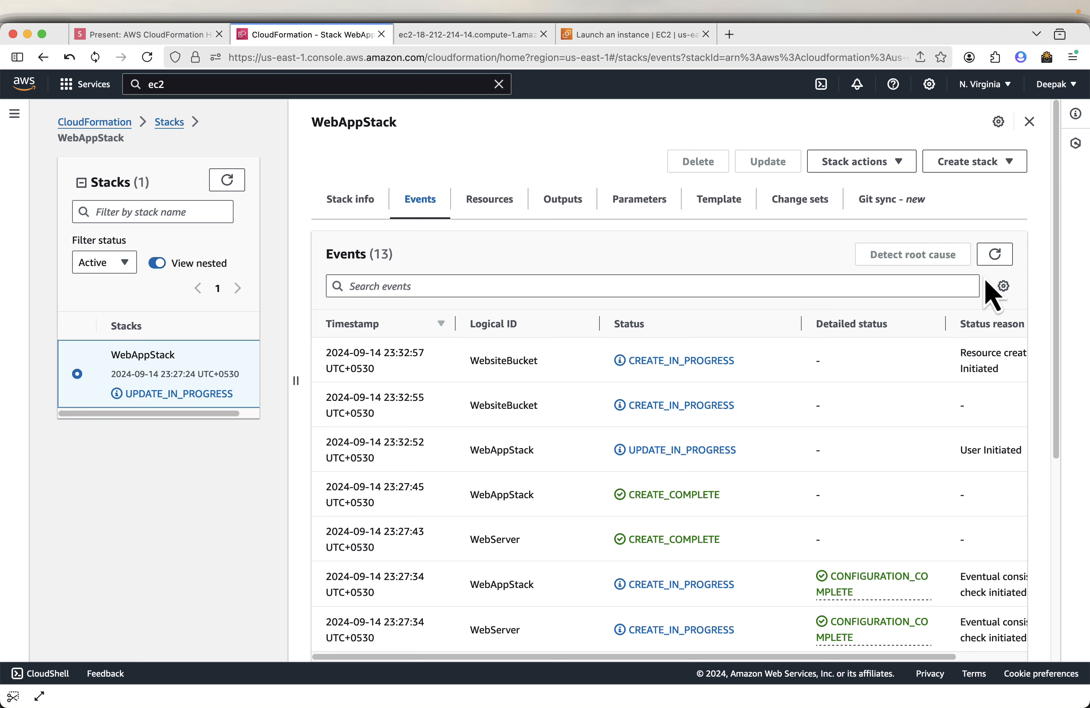
{"action": "left_click", "coordinate": [996, 258]}
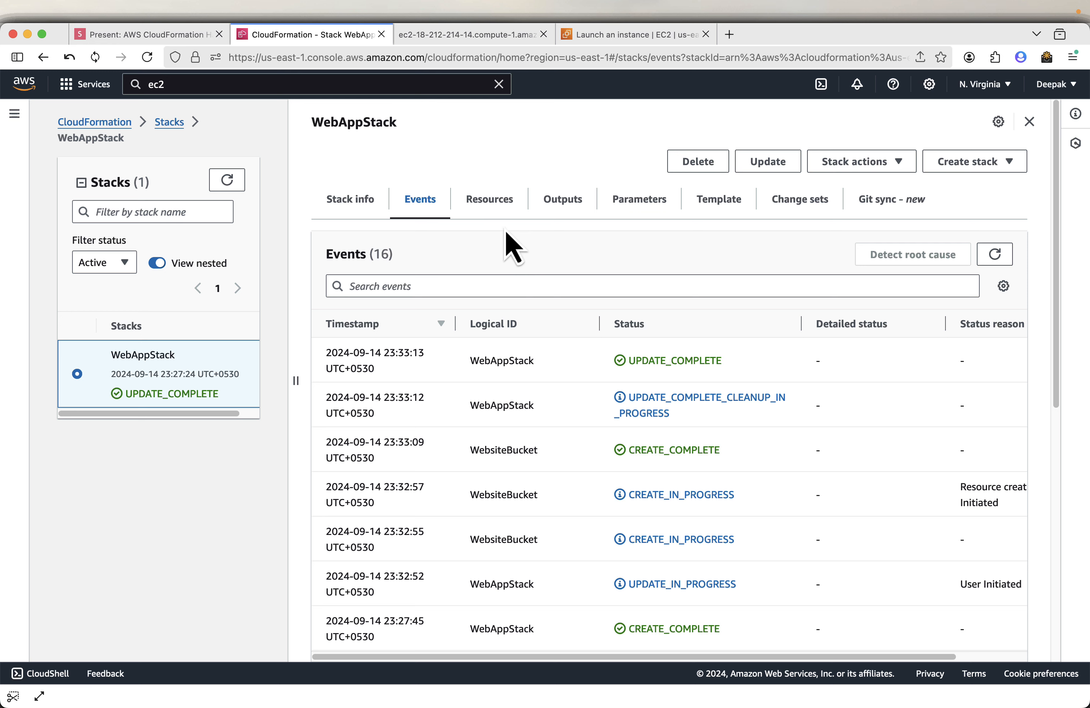
{"action": "left_click", "coordinate": [490, 200]}
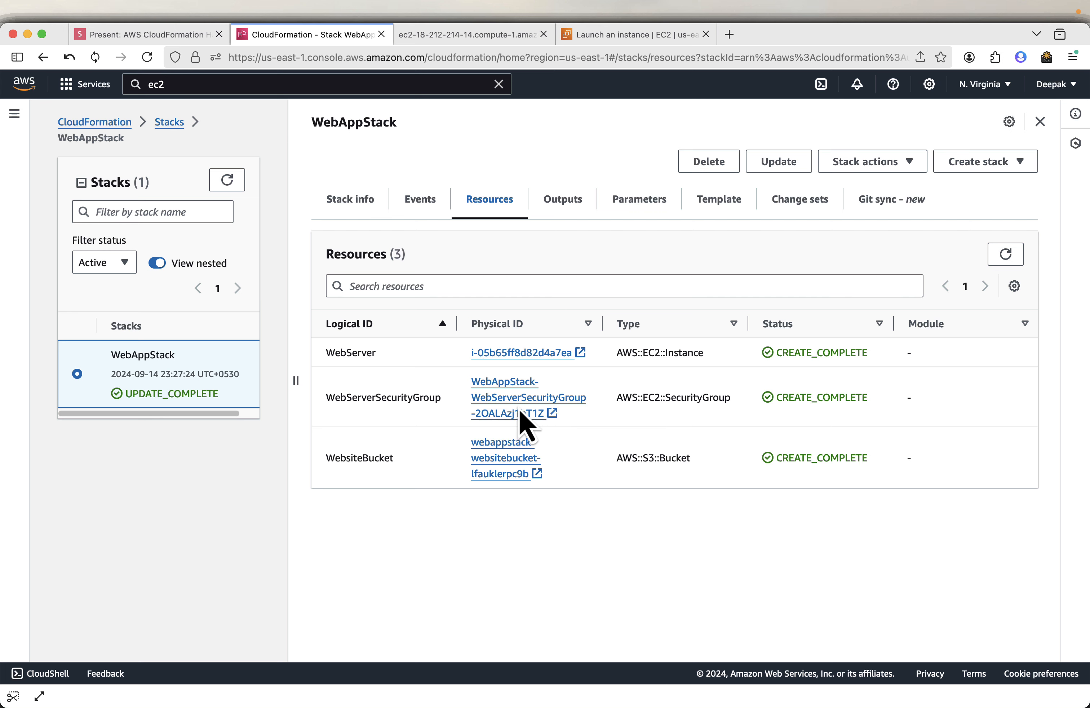
Switch to the slide presentation and review the slides from stack options through Check Events and Resources to Outputs
{"action": "left_click", "coordinate": [161, 39]}
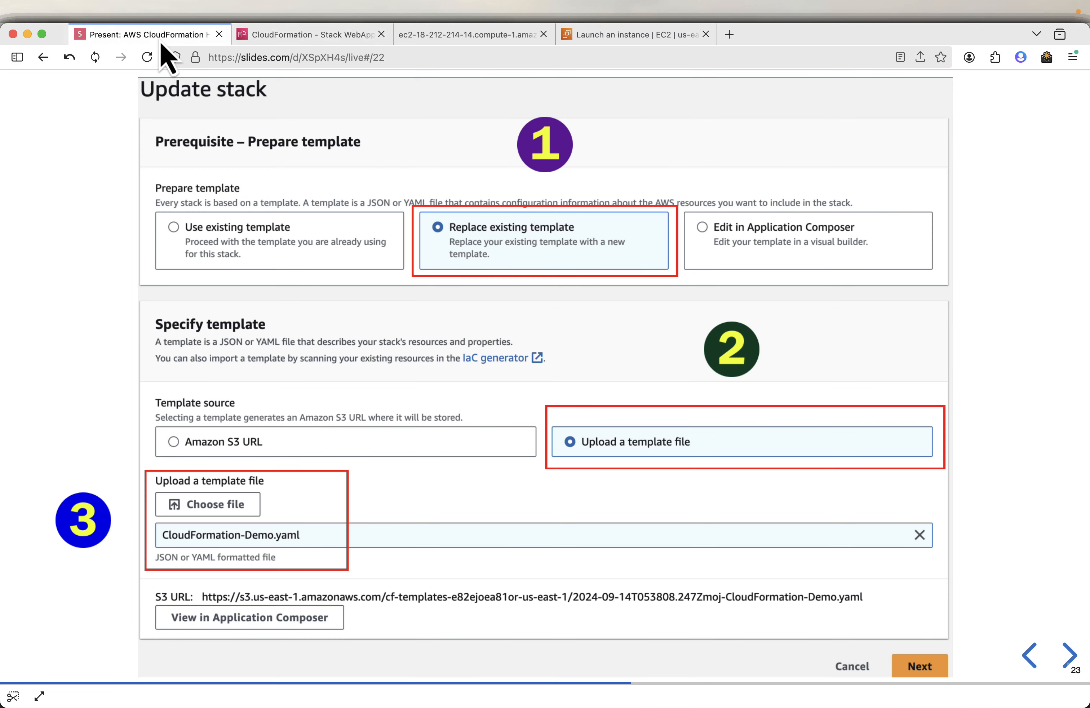
{"action": "key", "text": "Right"}
{"action": "key", "text": "Right"}
{"action": "key", "text": "Right"}
{"action": "key", "text": "Right"}
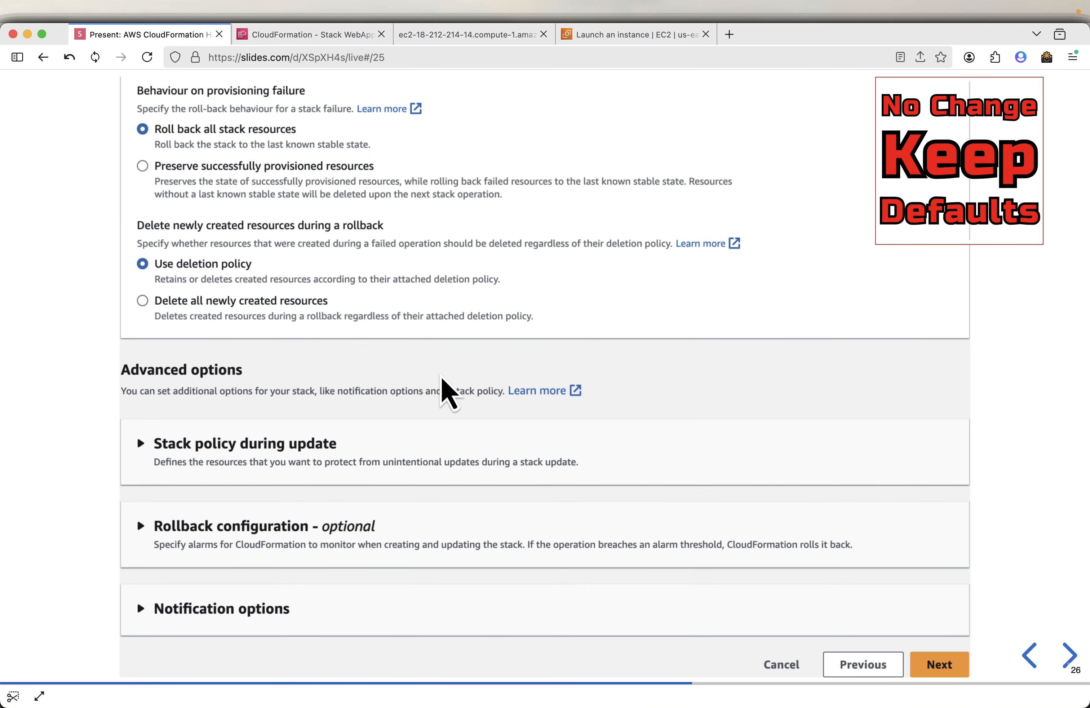
{"action": "key", "text": "Right"}
{"action": "key", "text": "Right"}
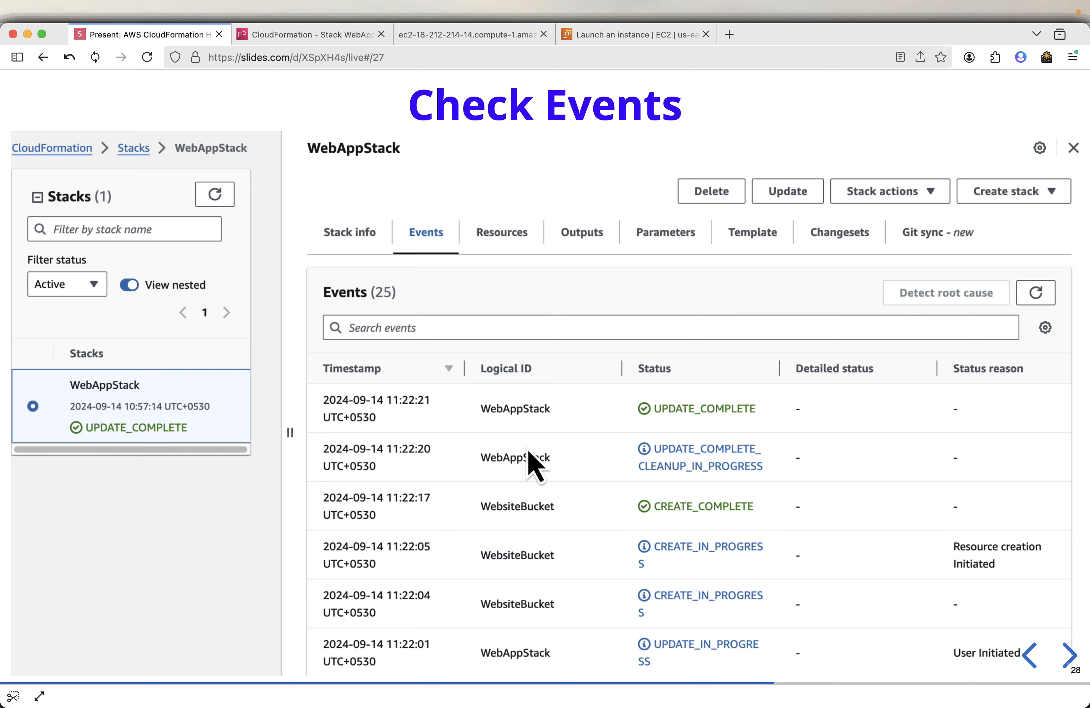
{"action": "key", "text": "Right"}
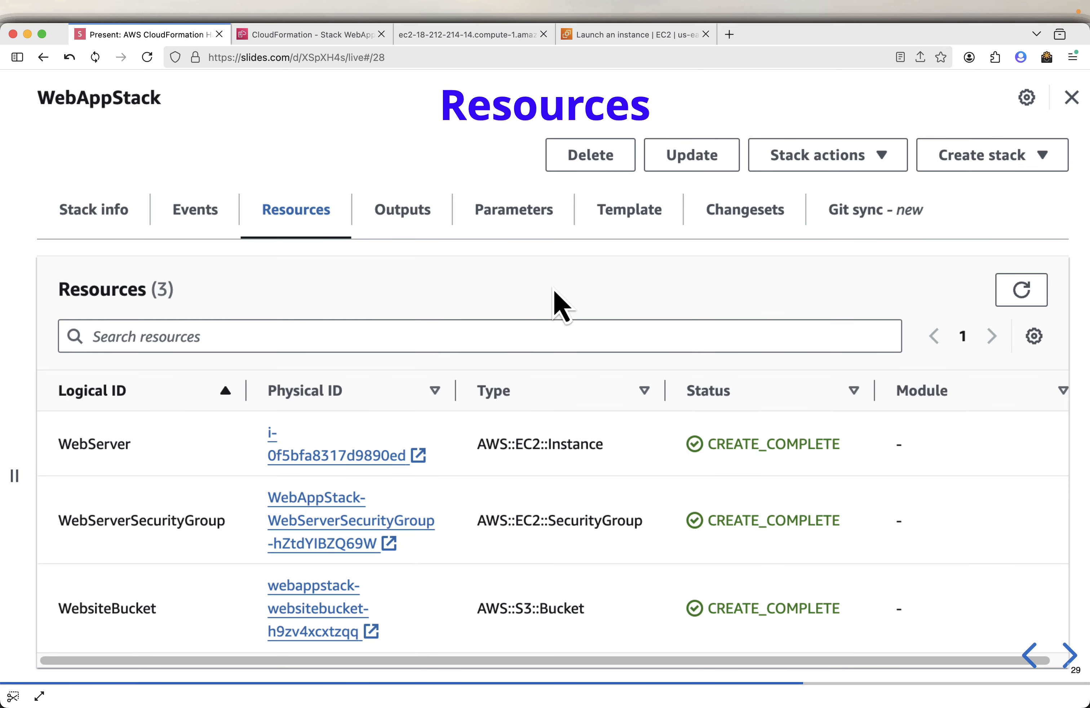
{"action": "key", "text": "Right"}
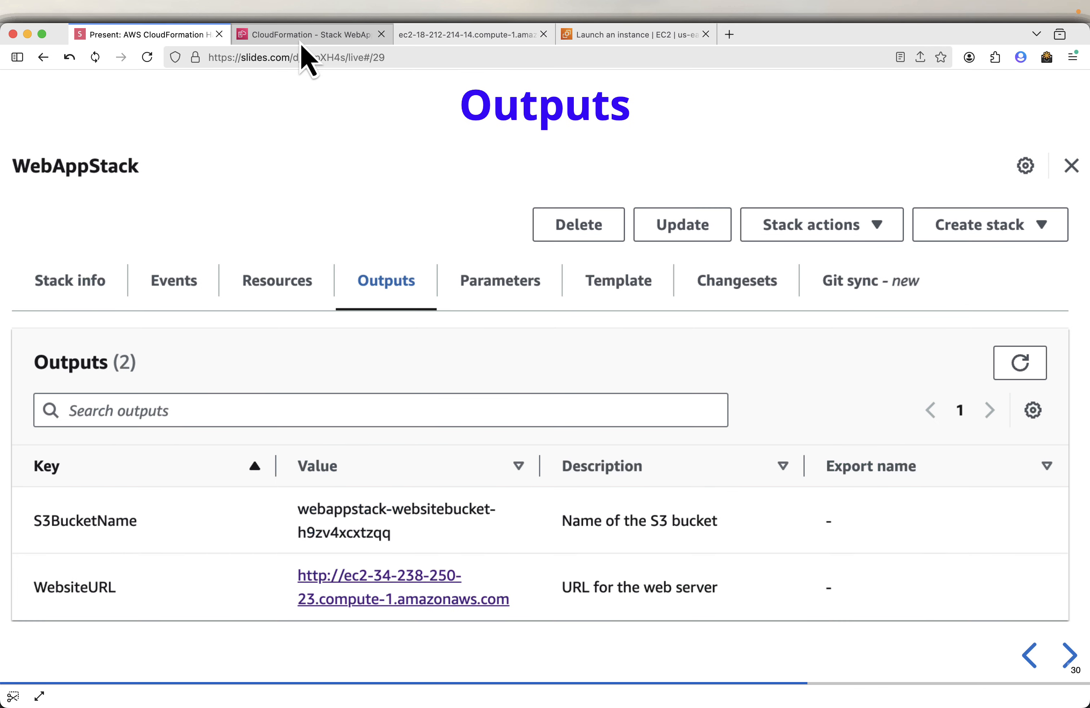
{"action": "key", "text": "Right"}
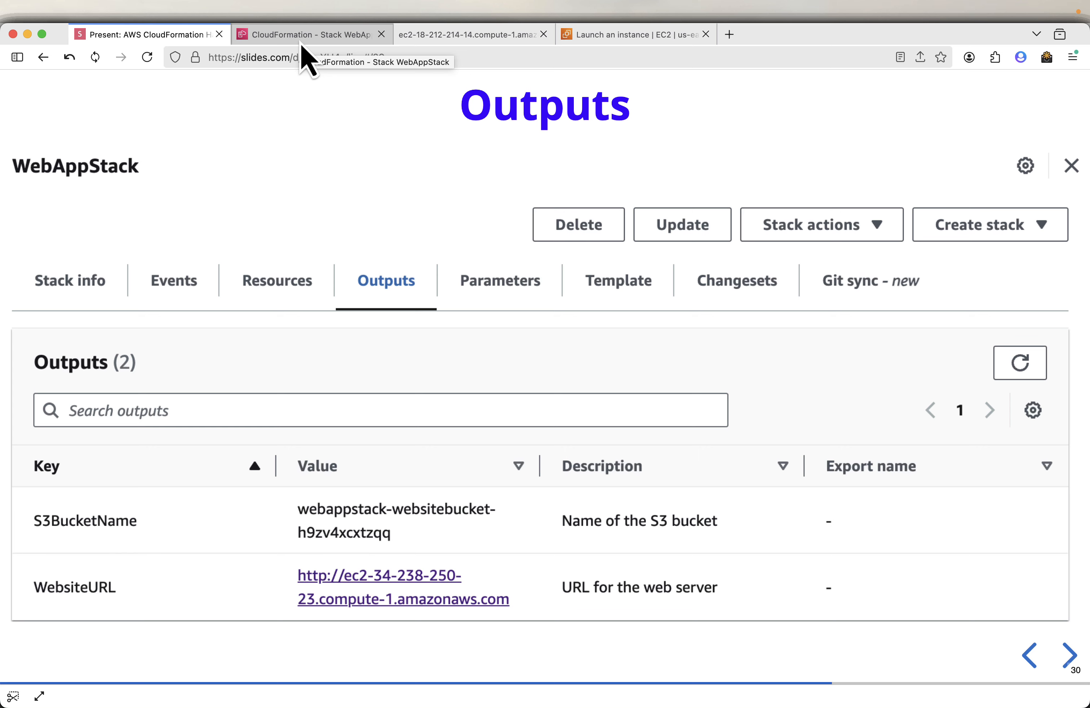
Check the deployed web page in the browser, and examine the S3BucketName value in WebAppStack's outputs in the CloudFormation console
{"action": "left_click", "coordinate": [452, 36]}
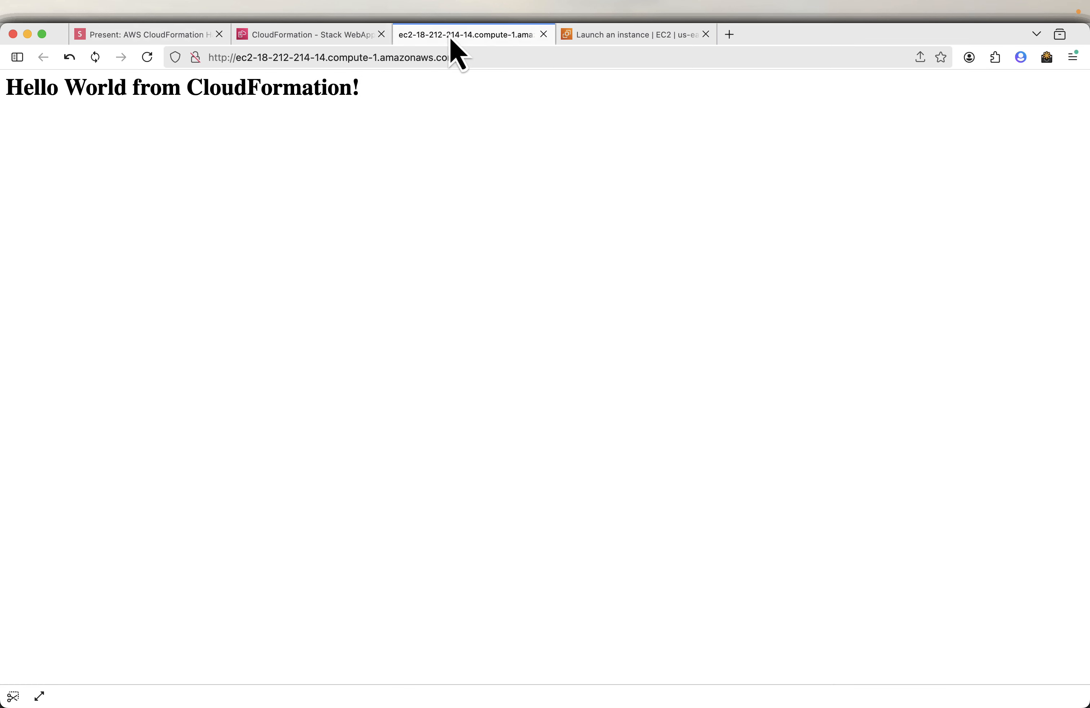
{"action": "left_click", "coordinate": [328, 40]}
{"action": "left_click", "coordinate": [565, 207]}
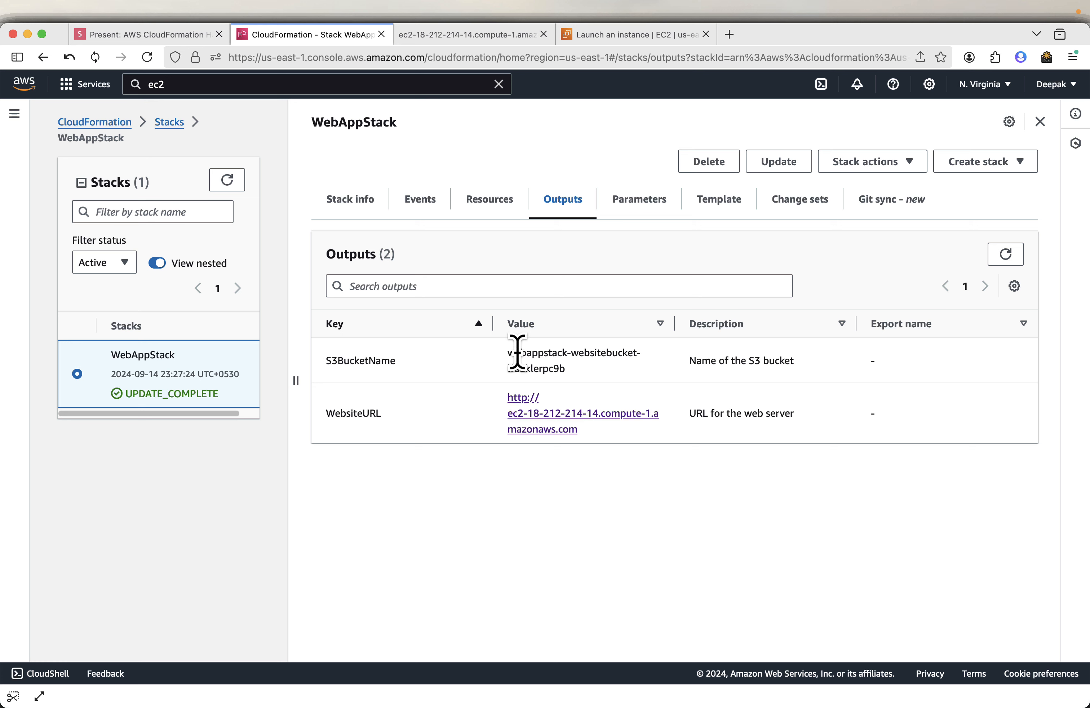
{"action": "double_click", "coordinate": [606, 352]}
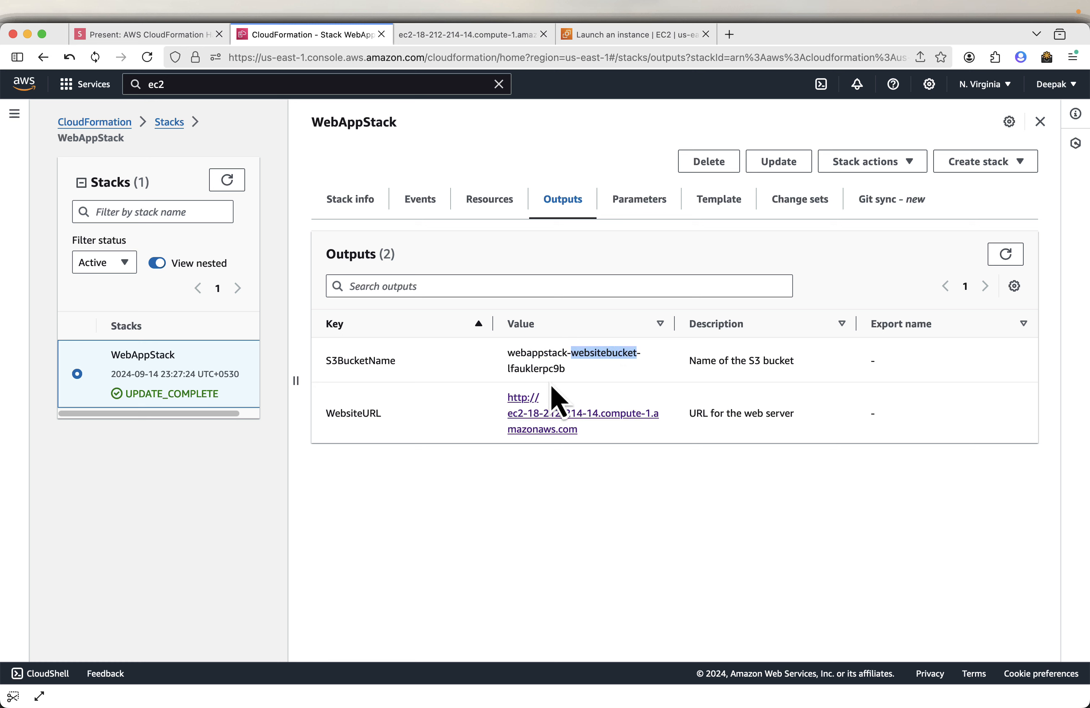
{"action": "double_click", "coordinate": [532, 369]}
{"action": "left_click", "coordinate": [626, 373]}
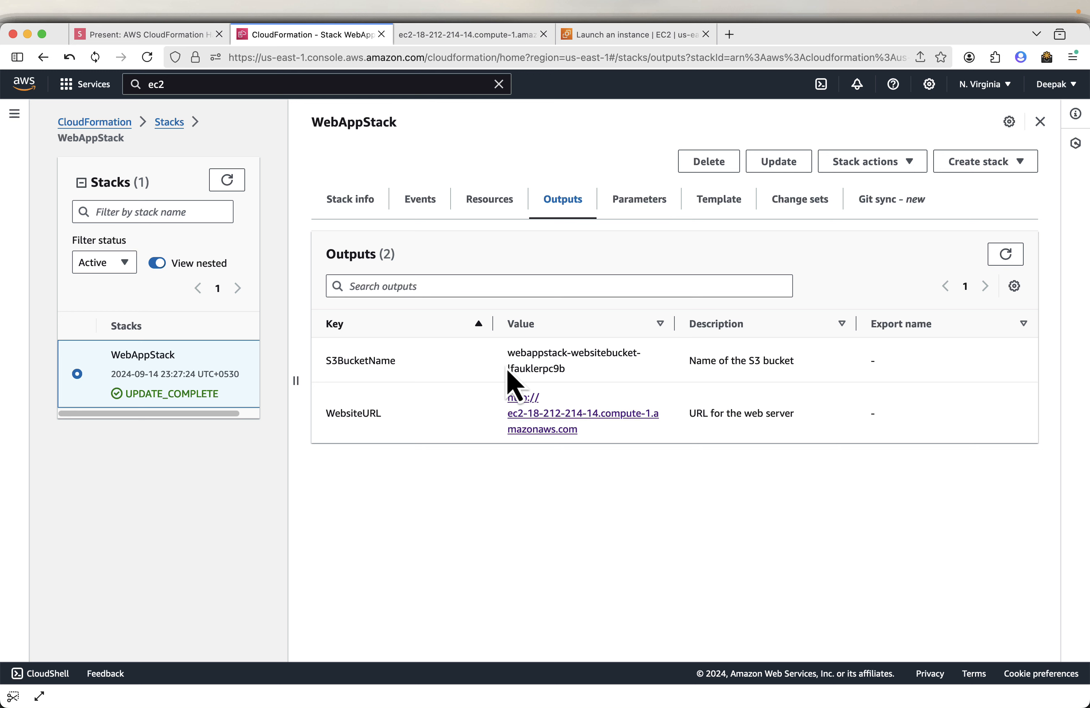
Open the WebServer instance in the EC2 console from WebAppStack's resources
{"action": "left_click", "coordinate": [476, 207]}
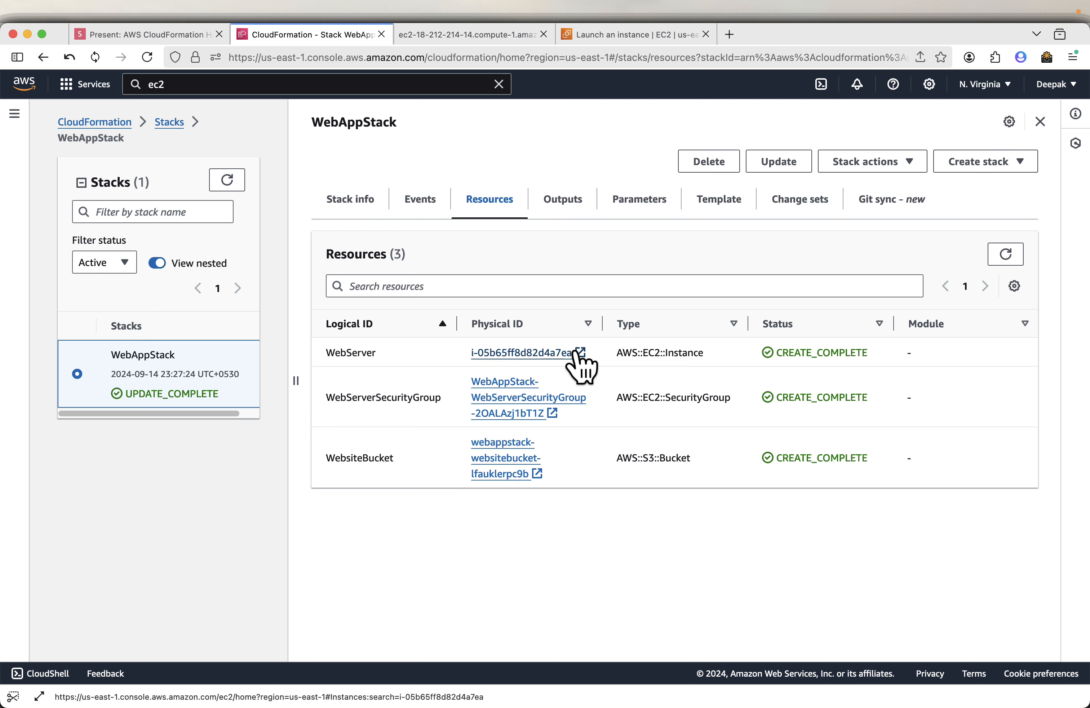
{"action": "left_click", "coordinate": [521, 353]}
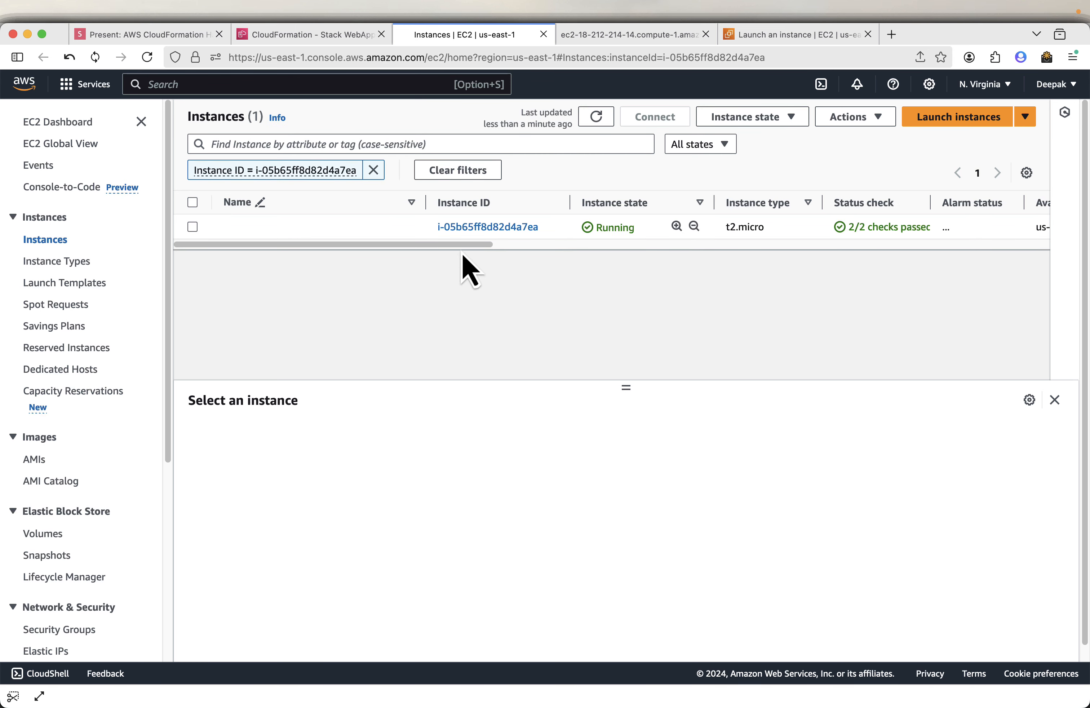
From WebAppStack's resources in CloudFormation, open WebServerSecurityGroup in the EC2 console and WebsiteBucket in the S3 console
{"action": "left_click", "coordinate": [301, 34]}
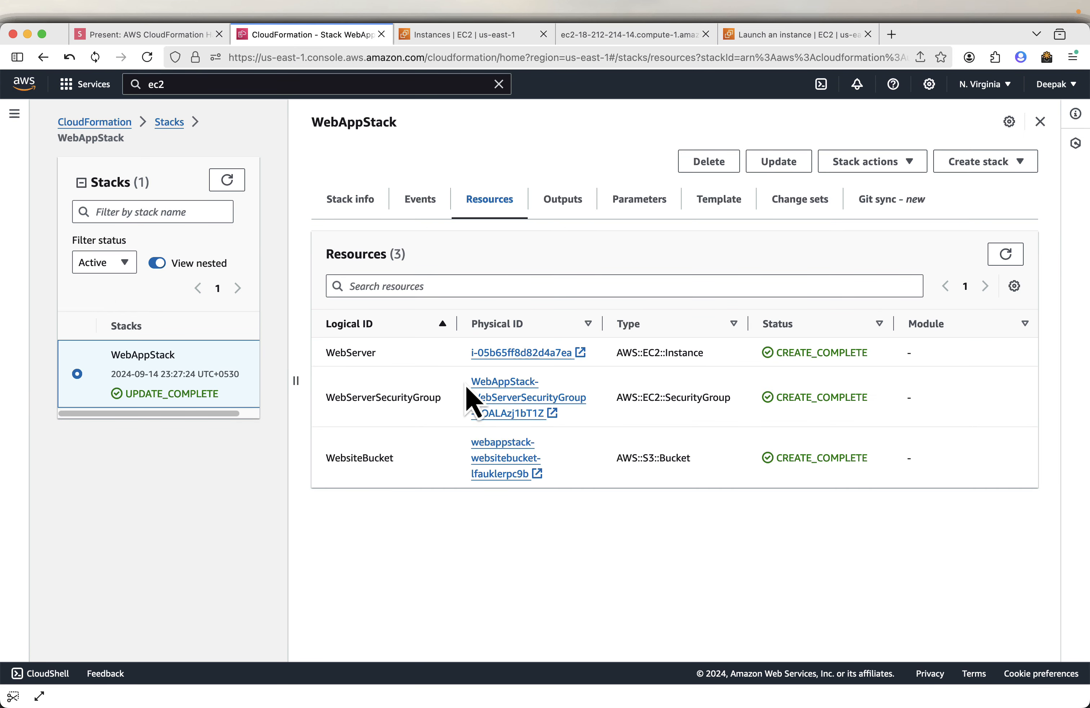
{"action": "left_click", "coordinate": [531, 409]}
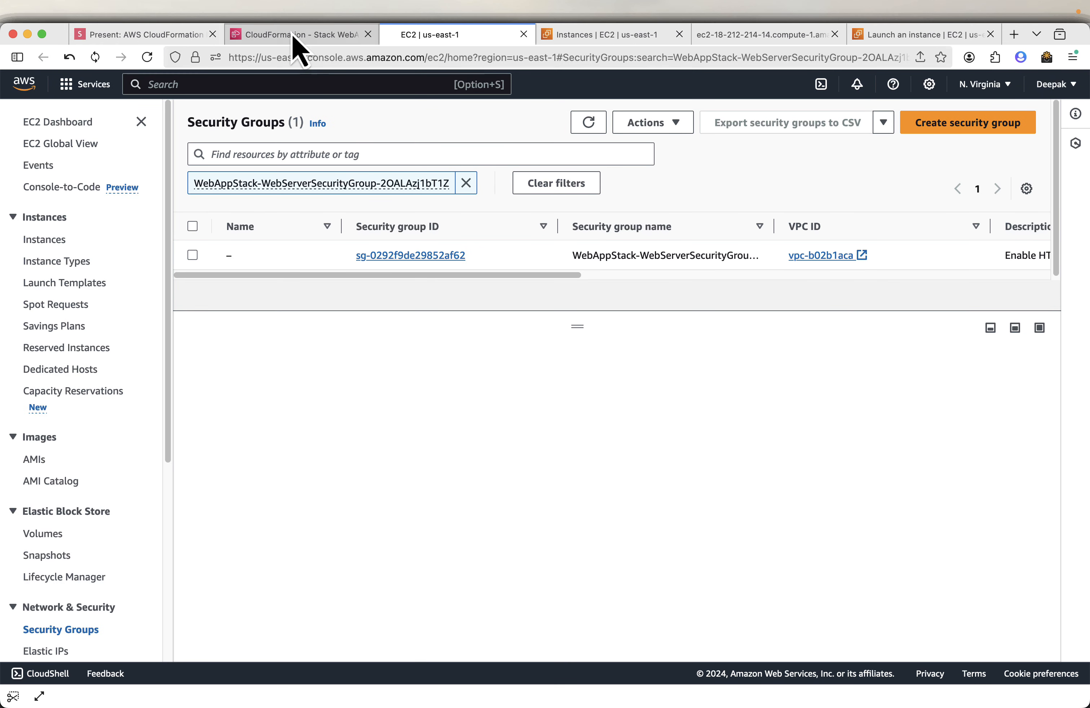
{"action": "left_click", "coordinate": [293, 36]}
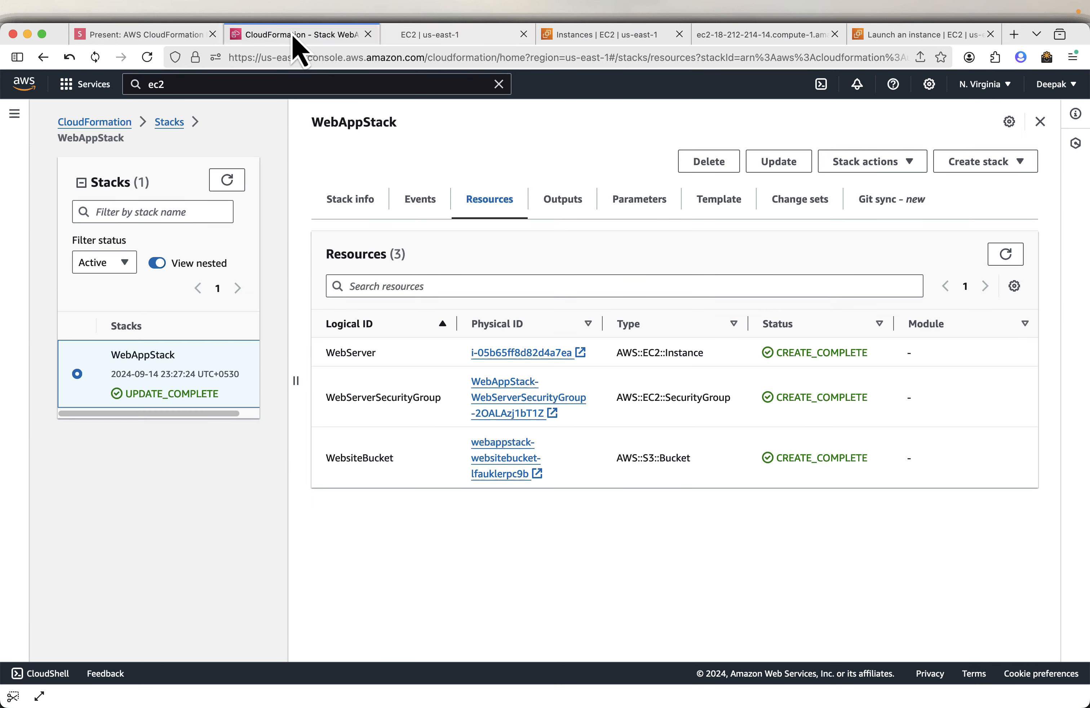
{"action": "left_click", "coordinate": [507, 459]}
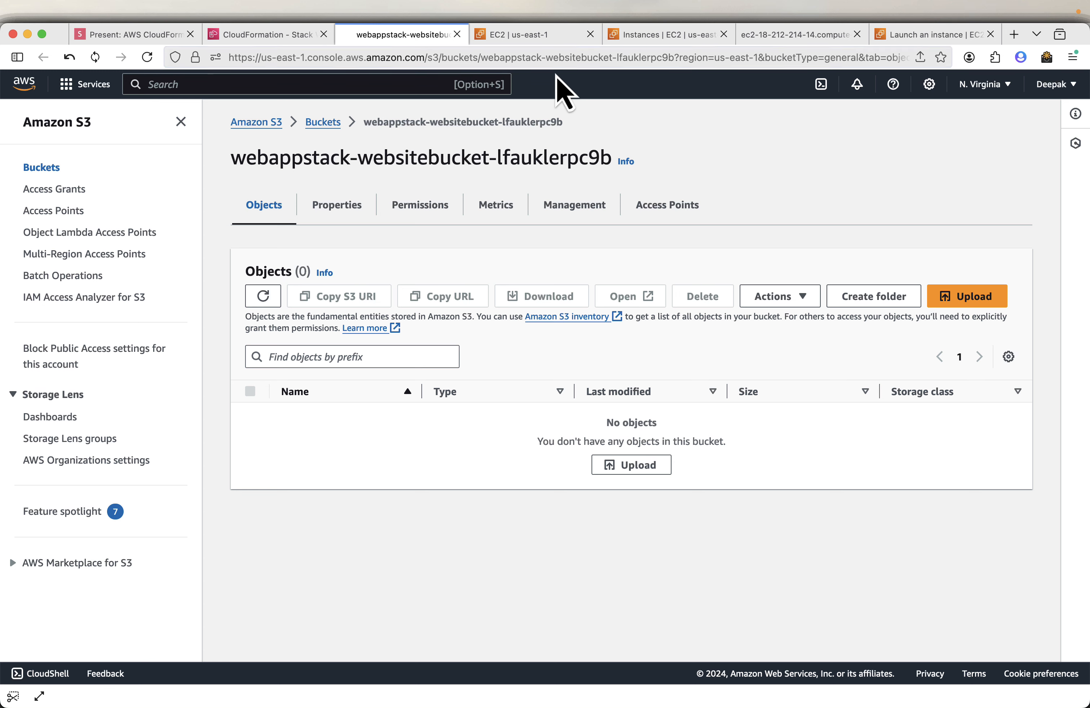
Reload the deployed web page, and advance the slide presentation from Outputs through Clean Up to Delete CloudFormation Stack
{"action": "left_click", "coordinate": [799, 35]}
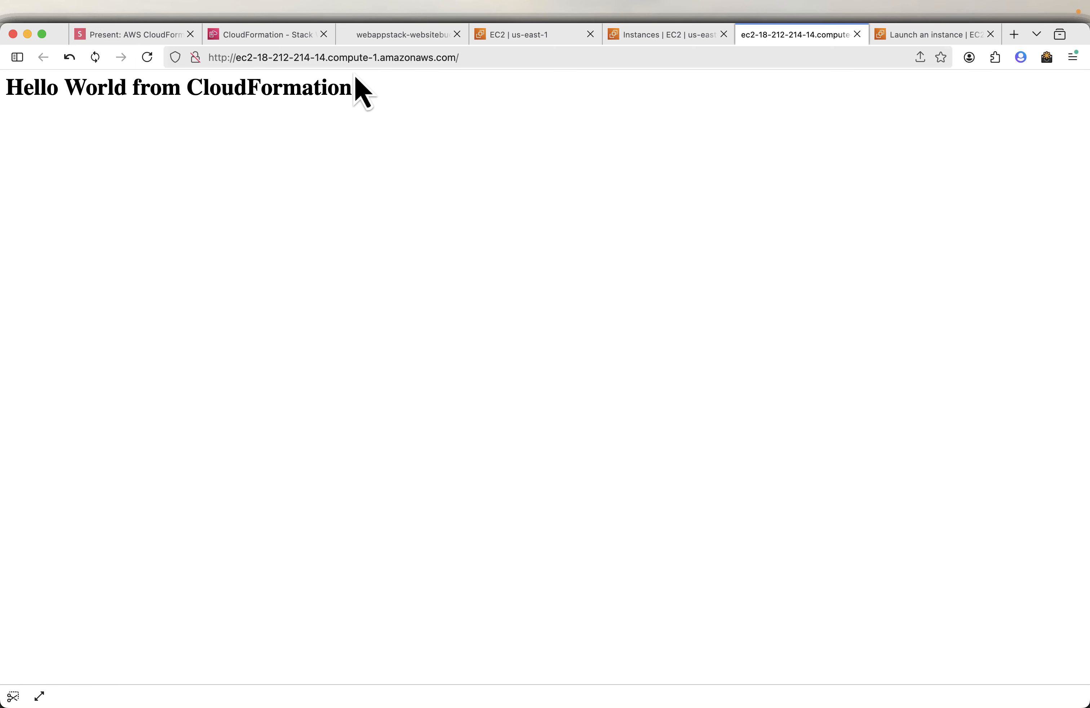
{"action": "left_click", "coordinate": [148, 63]}
{"action": "left_click", "coordinate": [121, 36]}
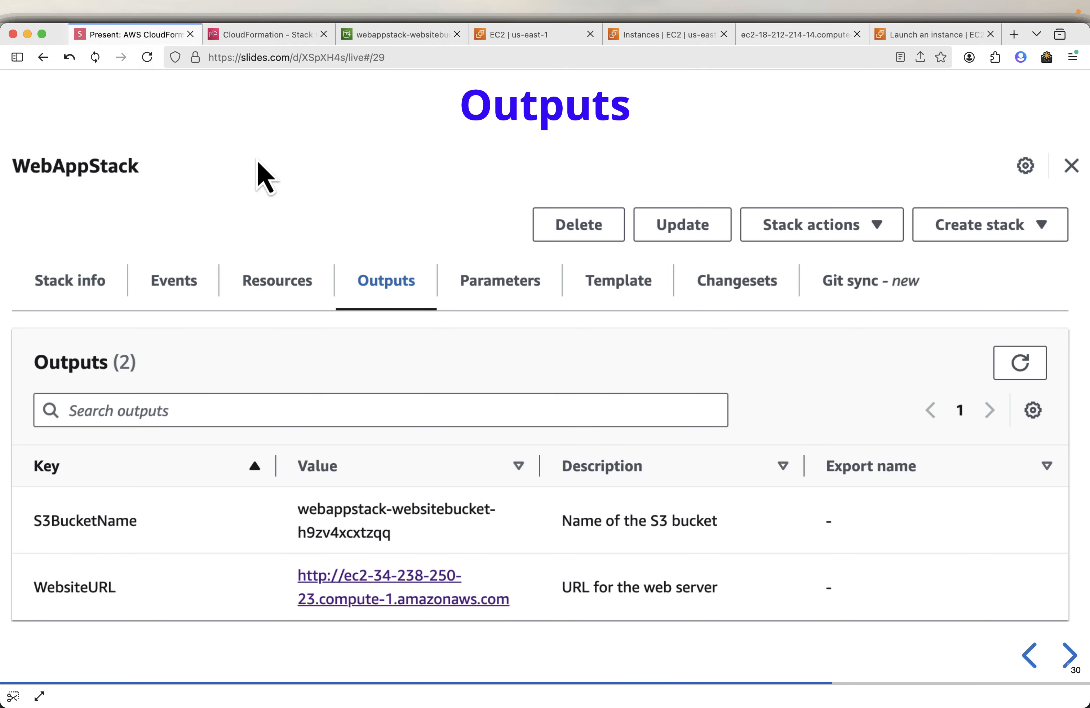
{"action": "key", "text": "Right"}
{"action": "key", "text": "Right"}
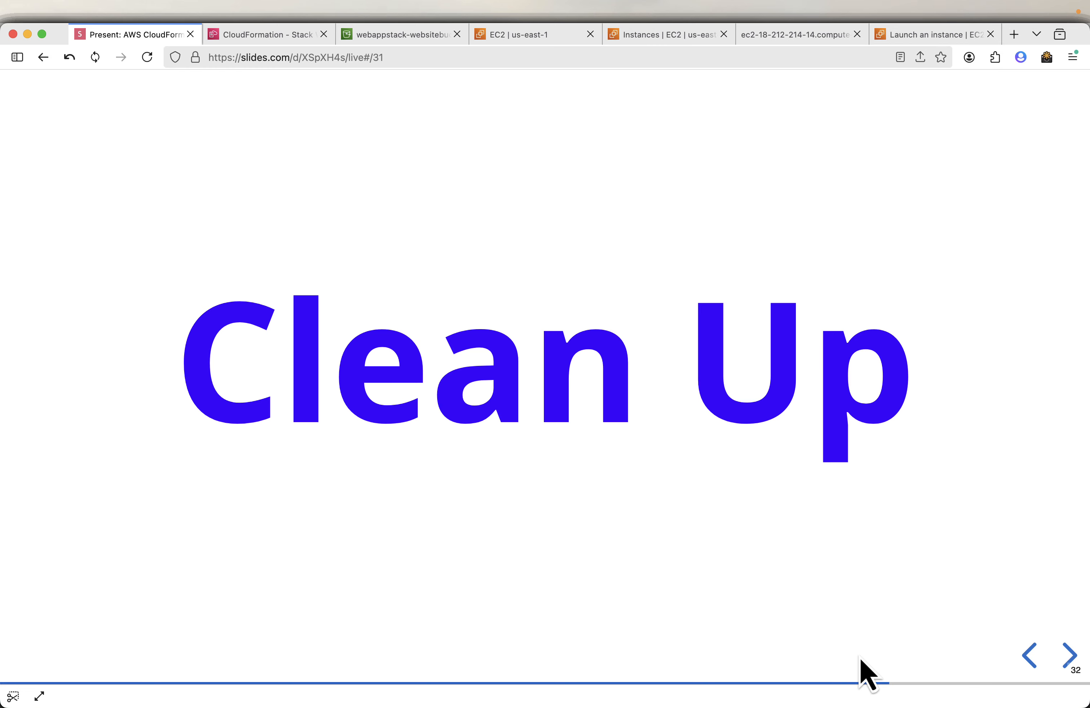
{"action": "key", "text": "Right"}
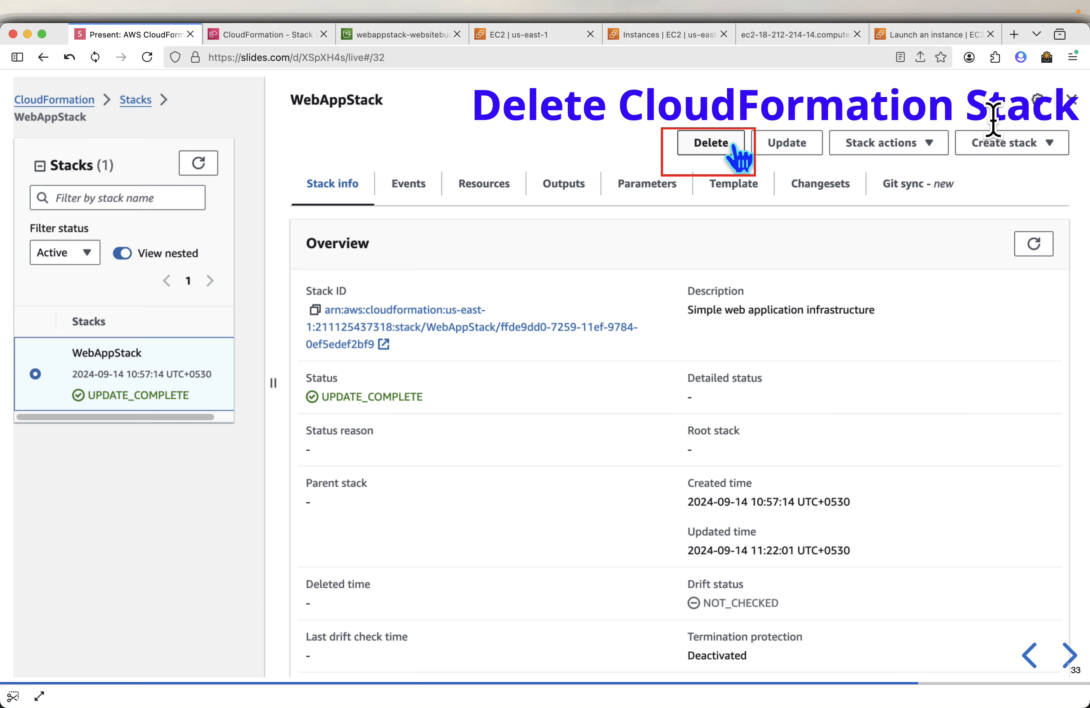
Delete WebAppStack in the CloudFormation console and confirm the deletion
{"action": "left_click", "coordinate": [237, 35]}
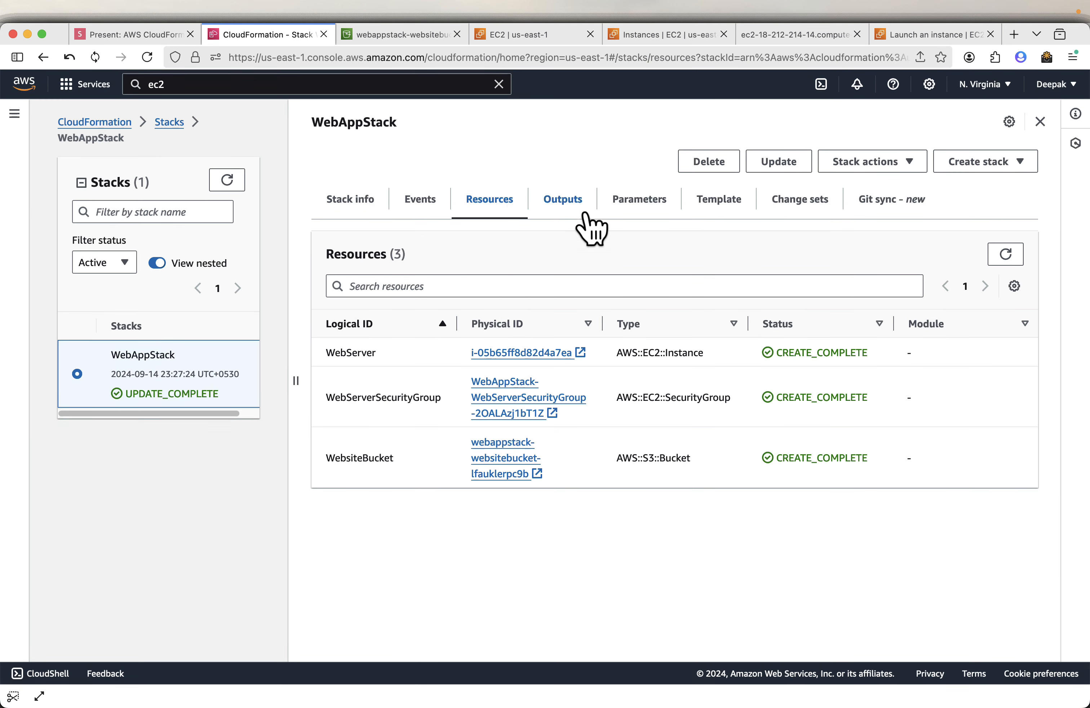
{"action": "left_click", "coordinate": [712, 167]}
{"action": "left_click", "coordinate": [714, 455]}
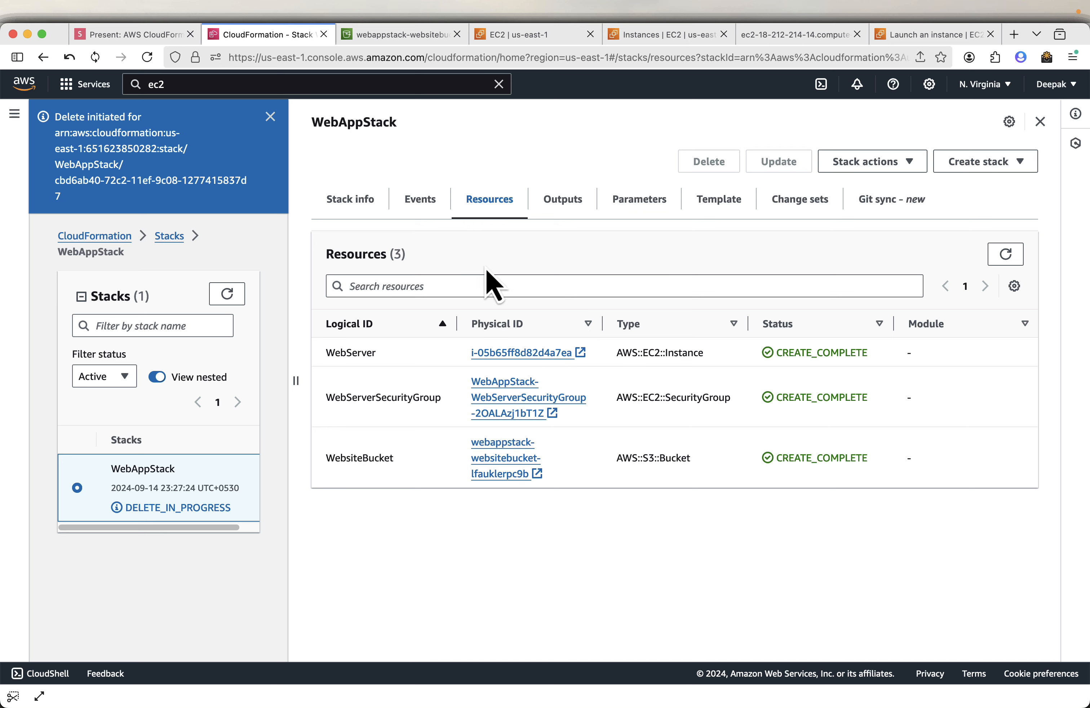
Monitor WebAppStack's deletion by refreshing its events several times and checking the status of its resources
{"action": "left_click", "coordinate": [418, 200]}
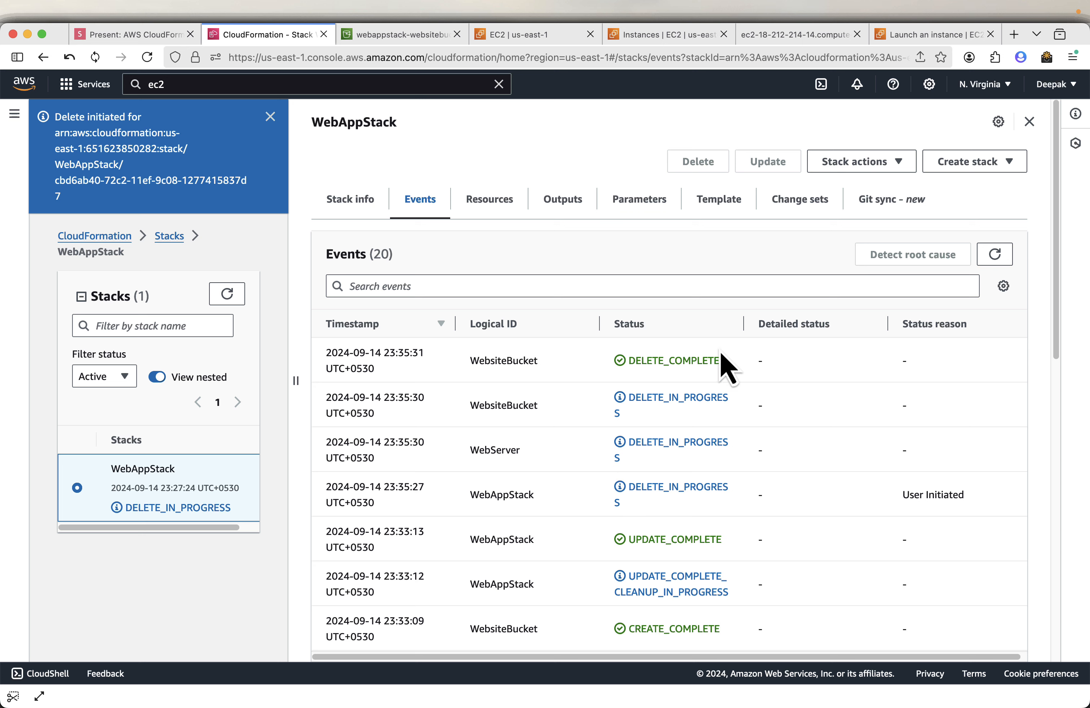
{"action": "left_click", "coordinate": [995, 255]}
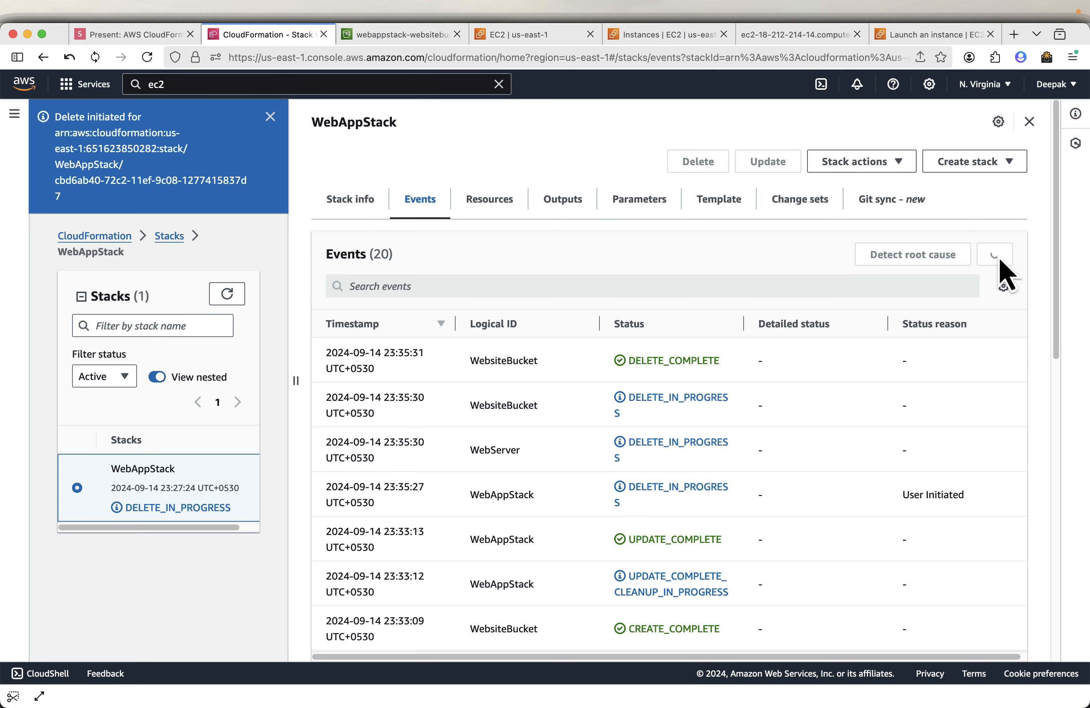
{"action": "left_click", "coordinate": [995, 255]}
{"action": "left_click", "coordinate": [995, 255]}
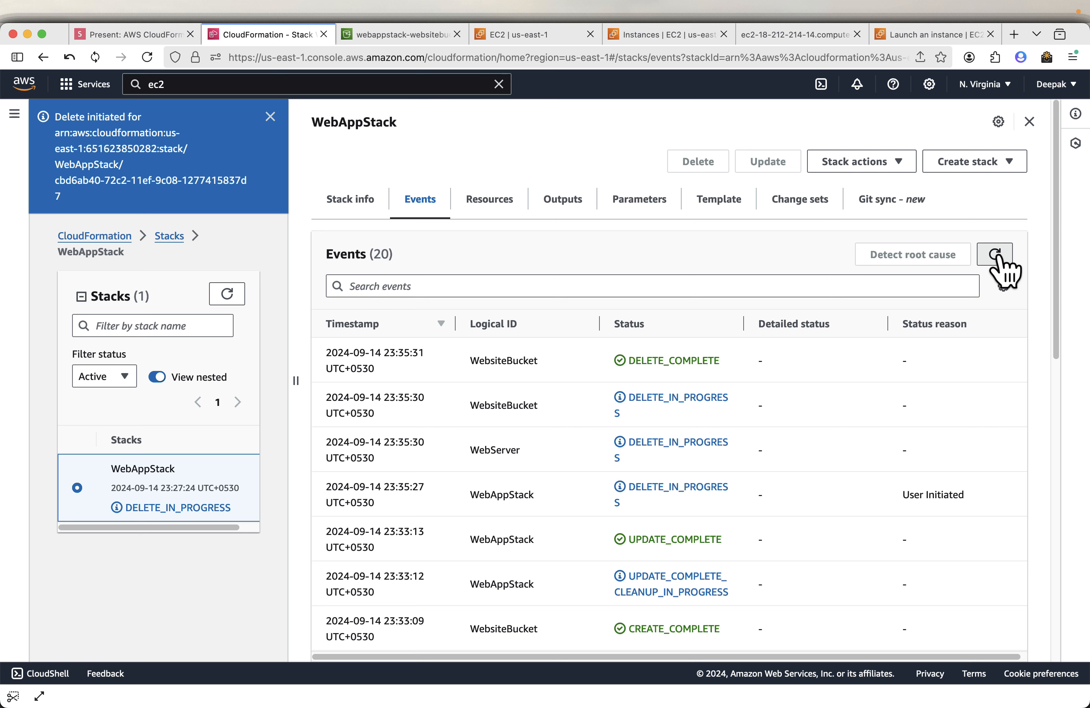
{"action": "left_click", "coordinate": [995, 256]}
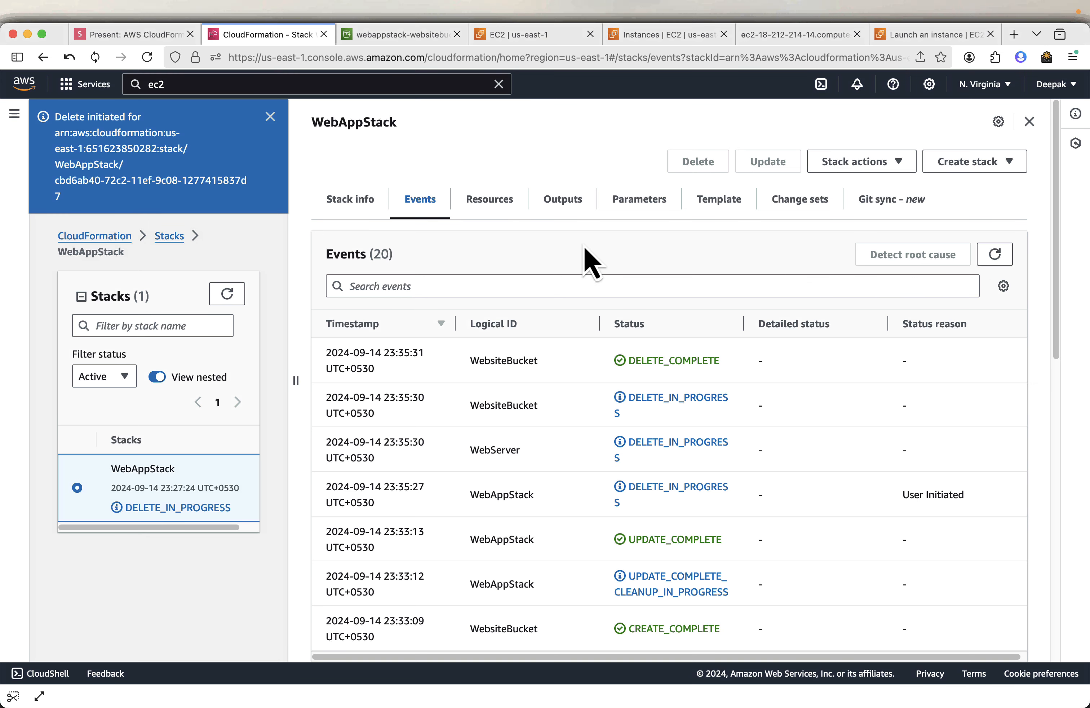
{"action": "left_click", "coordinate": [489, 204]}
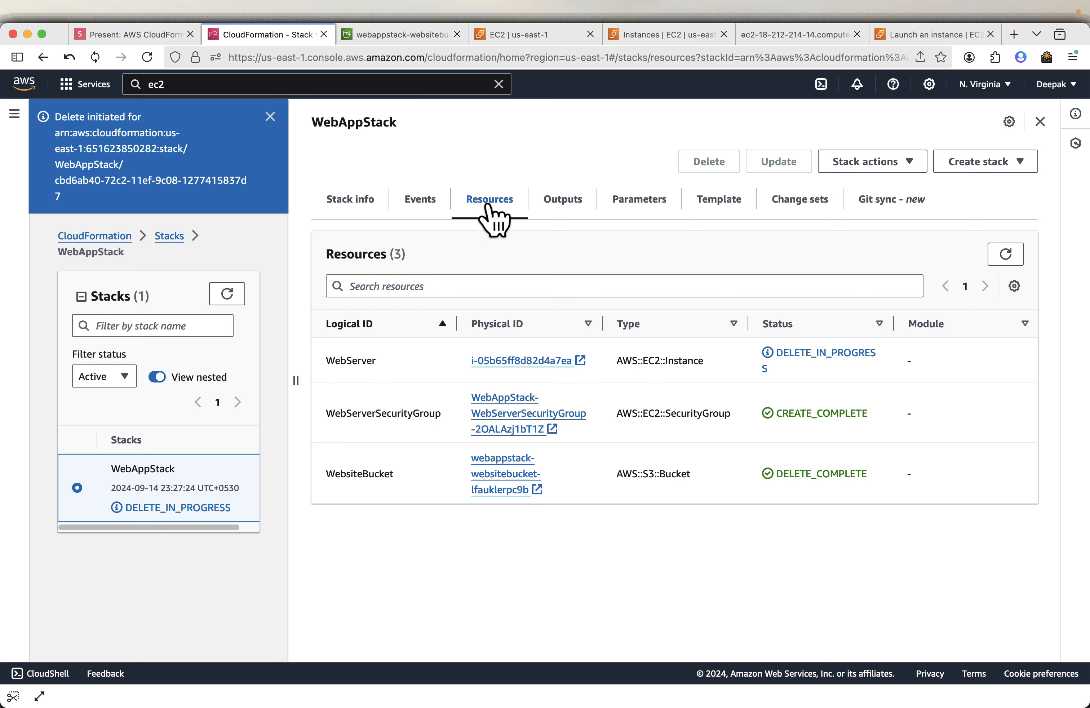
{"action": "left_click", "coordinate": [1005, 255]}
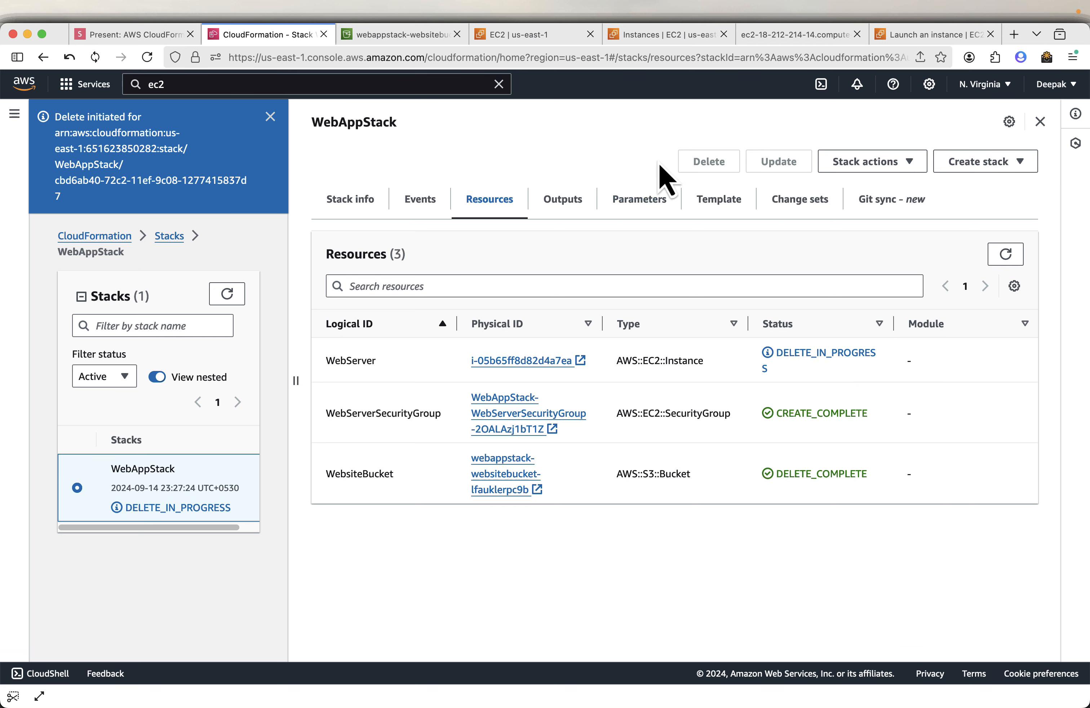
Check the WebServer instance's state in the EC2 console, refreshing the instance list several times
{"action": "left_click", "coordinate": [660, 55]}
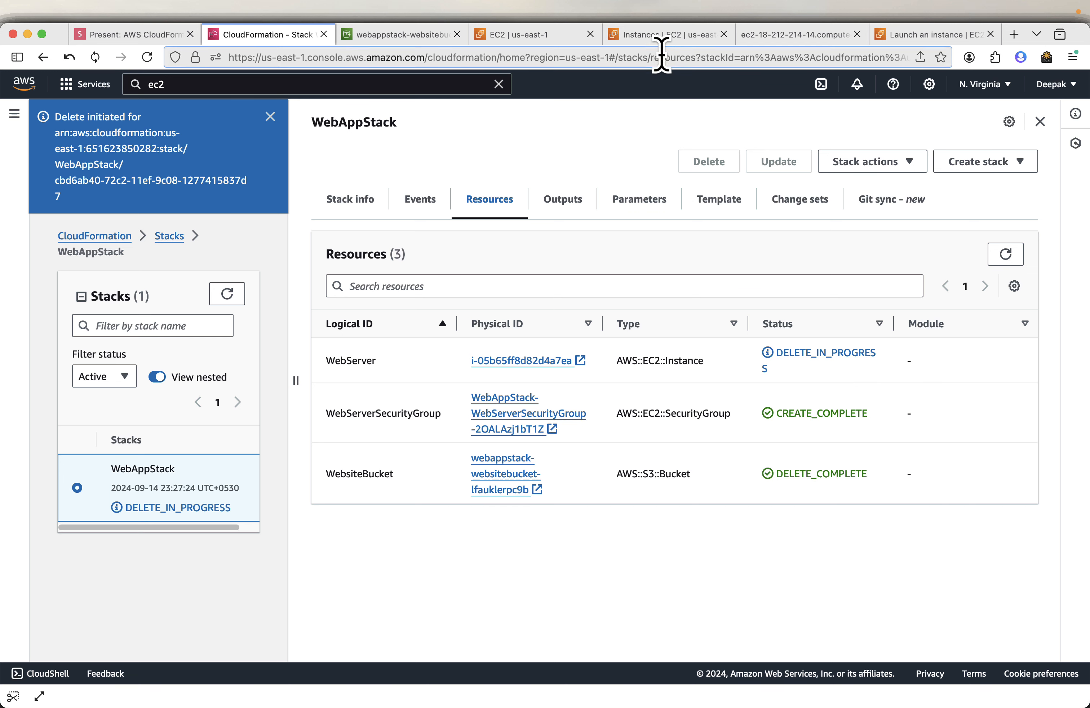
{"action": "left_click", "coordinate": [666, 34]}
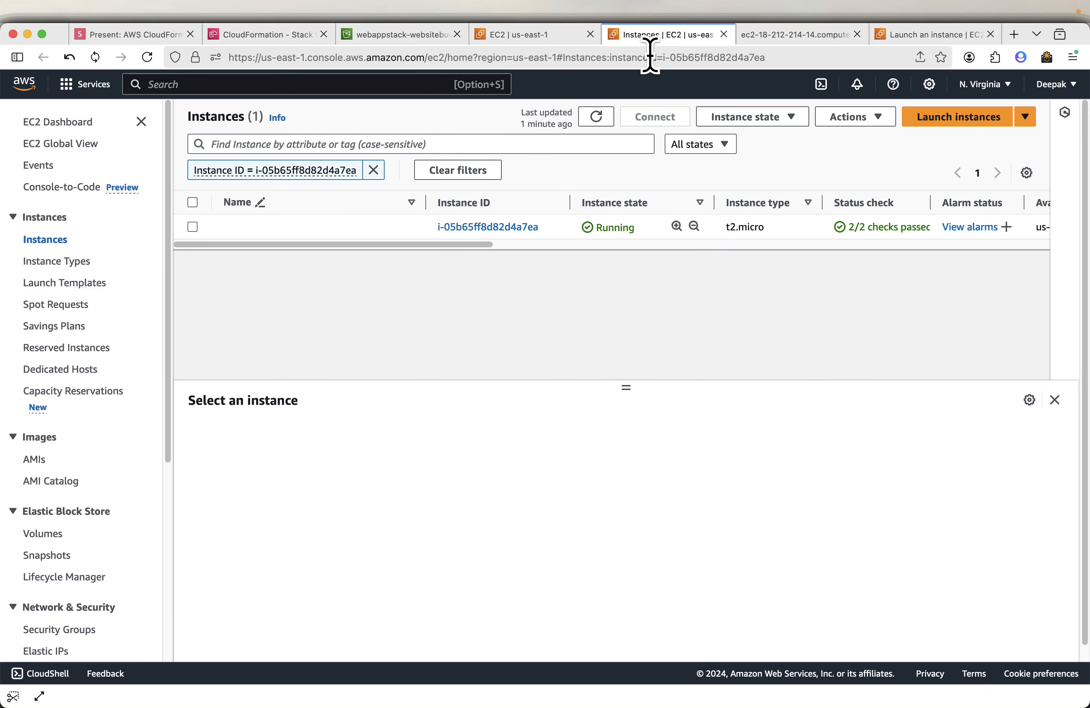
{"action": "left_click", "coordinate": [597, 117]}
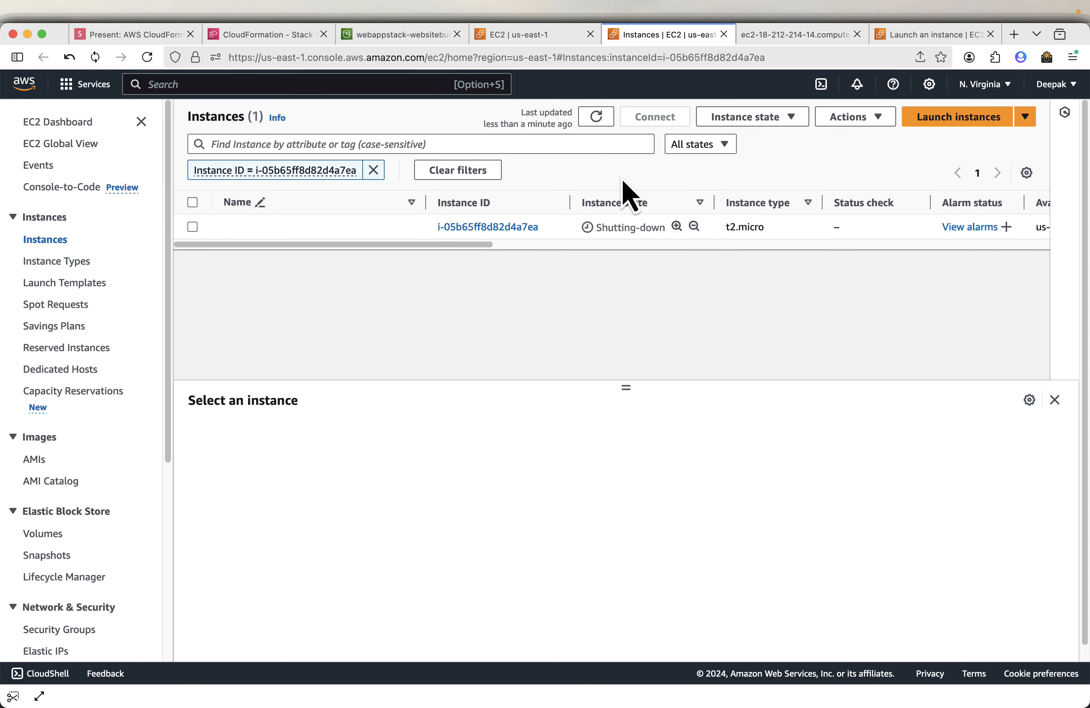
{"action": "left_click", "coordinate": [596, 117]}
{"action": "left_click", "coordinate": [597, 117]}
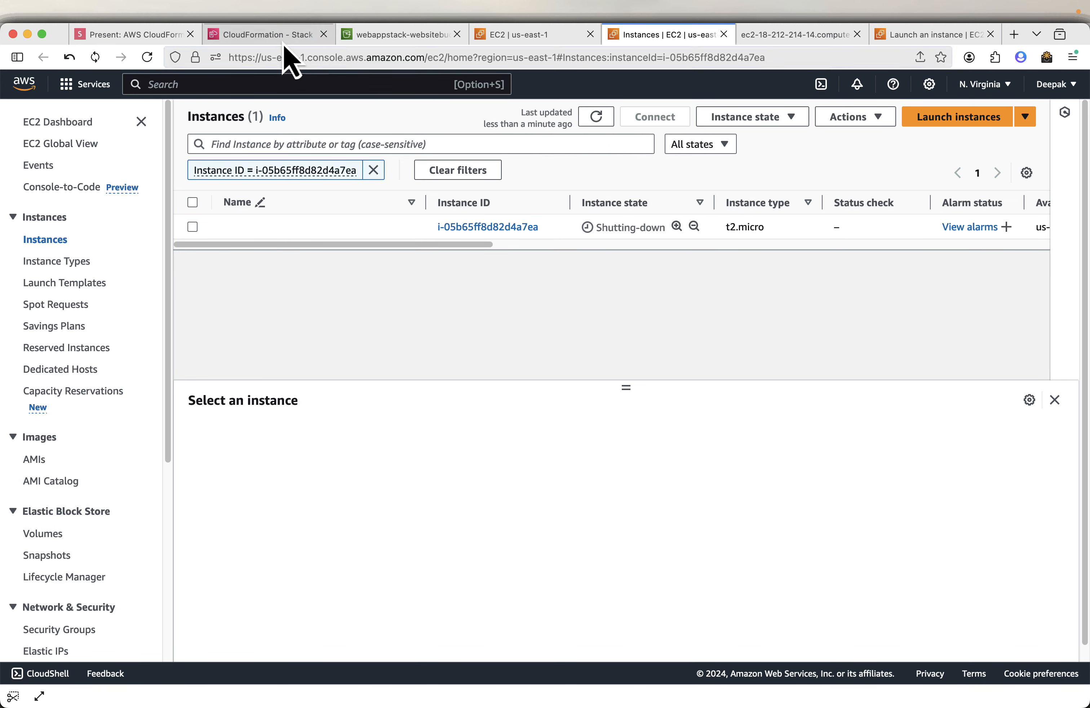
Switch to the slide presentation and review the slides from Delete CloudFormation Stack through Verify Event History to Verify EC2 Instance Terminated
{"action": "left_click", "coordinate": [166, 35]}
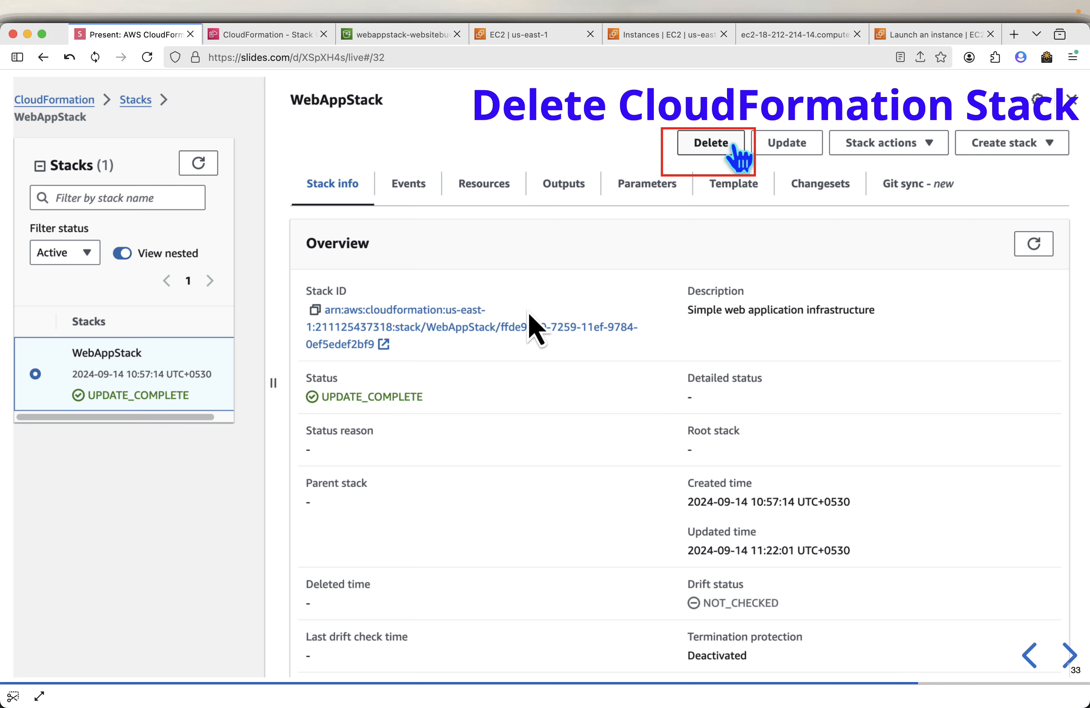
{"action": "left_click", "coordinate": [1069, 654]}
{"action": "left_click", "coordinate": [1069, 654]}
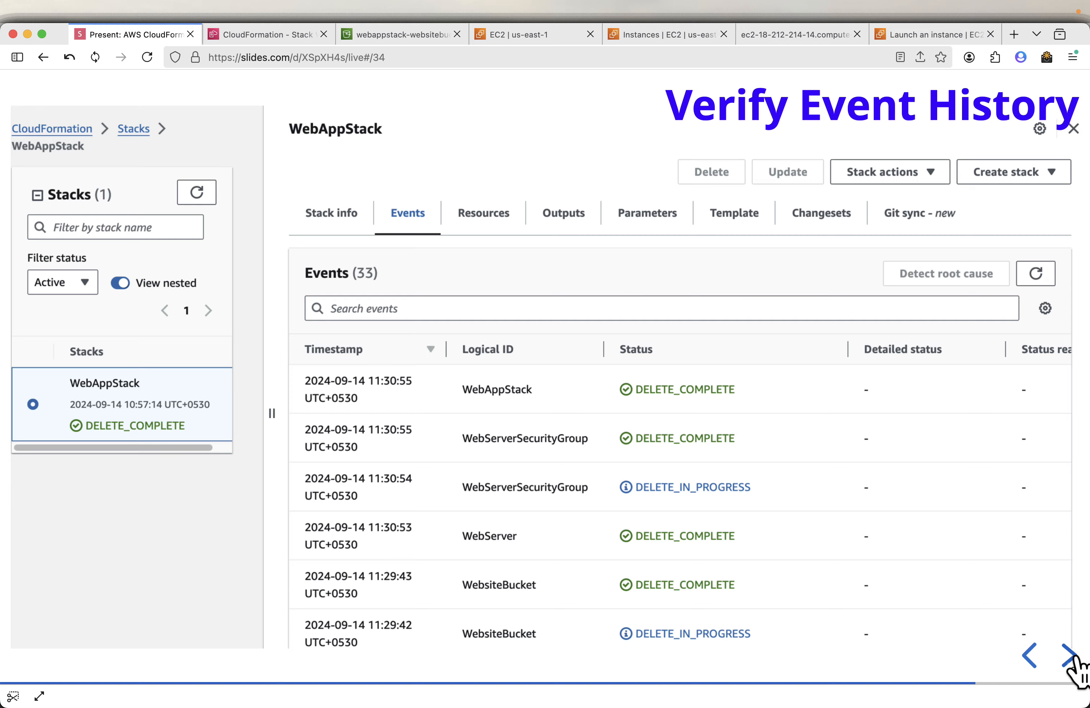
{"action": "left_click", "coordinate": [1069, 654]}
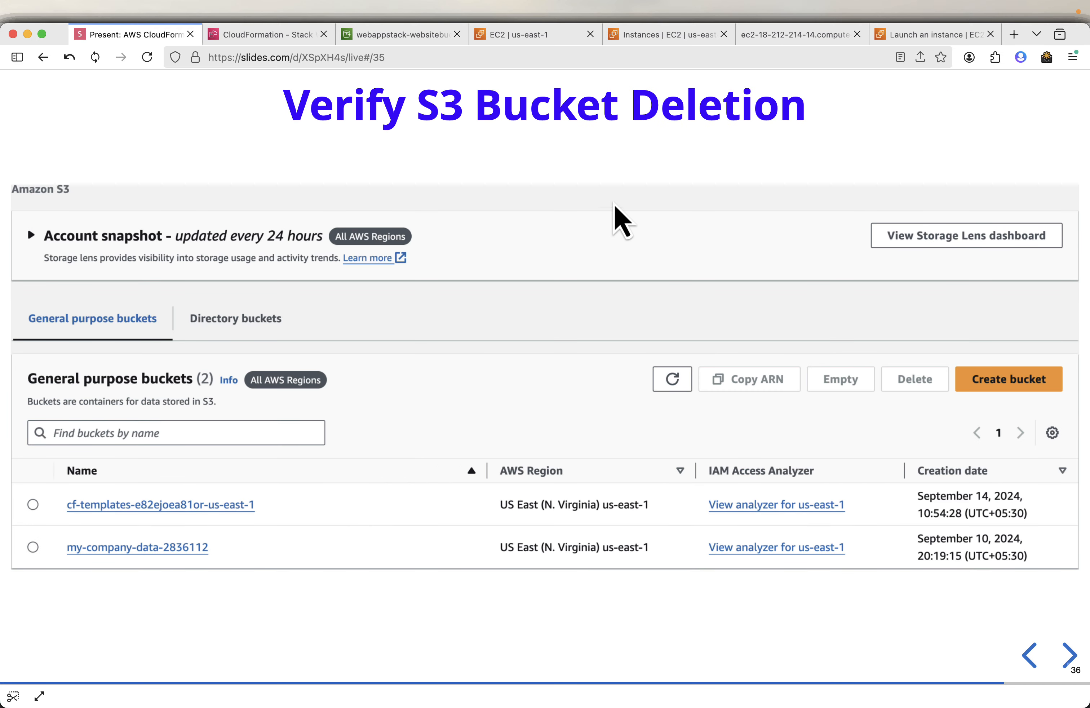
{"action": "left_click", "coordinate": [1069, 654]}
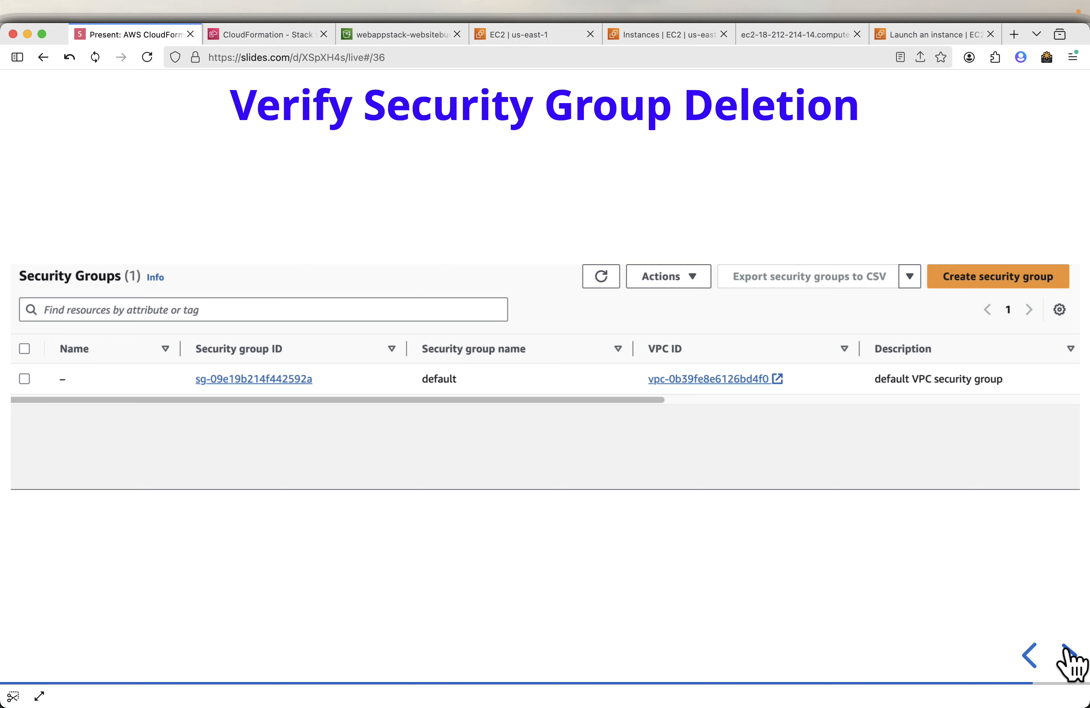
{"action": "left_click", "coordinate": [1069, 654]}
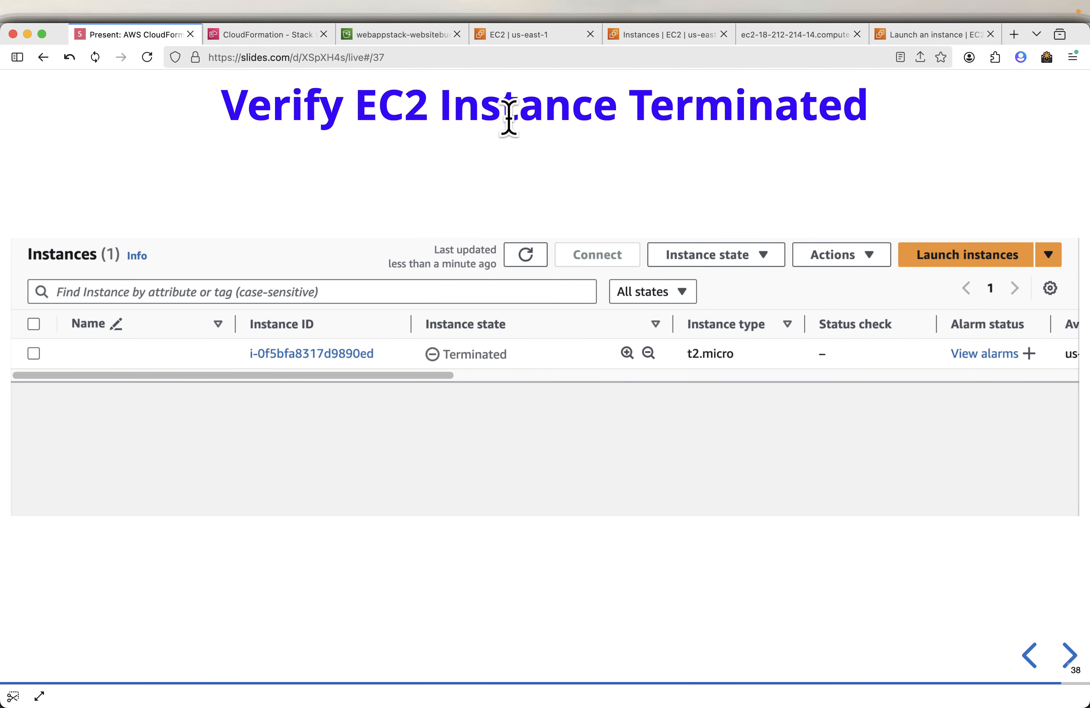
Open the list of S3 buckets and refresh it to verify the deletion of WebAppStack's website bucket
{"action": "left_click", "coordinate": [405, 40]}
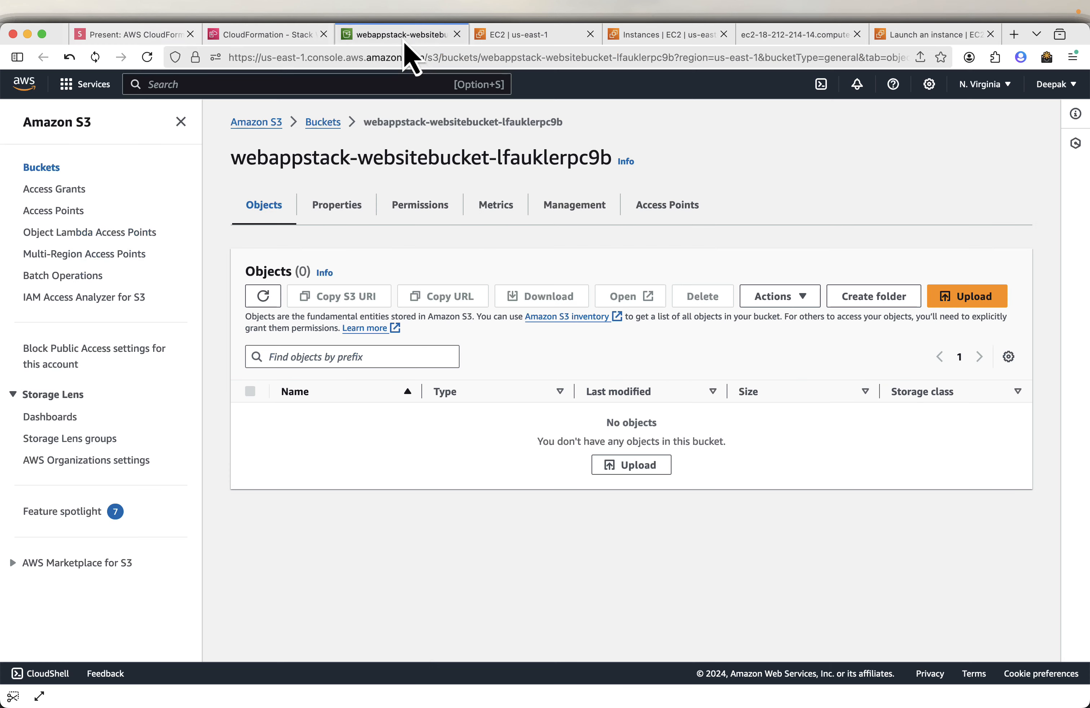
{"action": "left_click", "coordinate": [322, 123]}
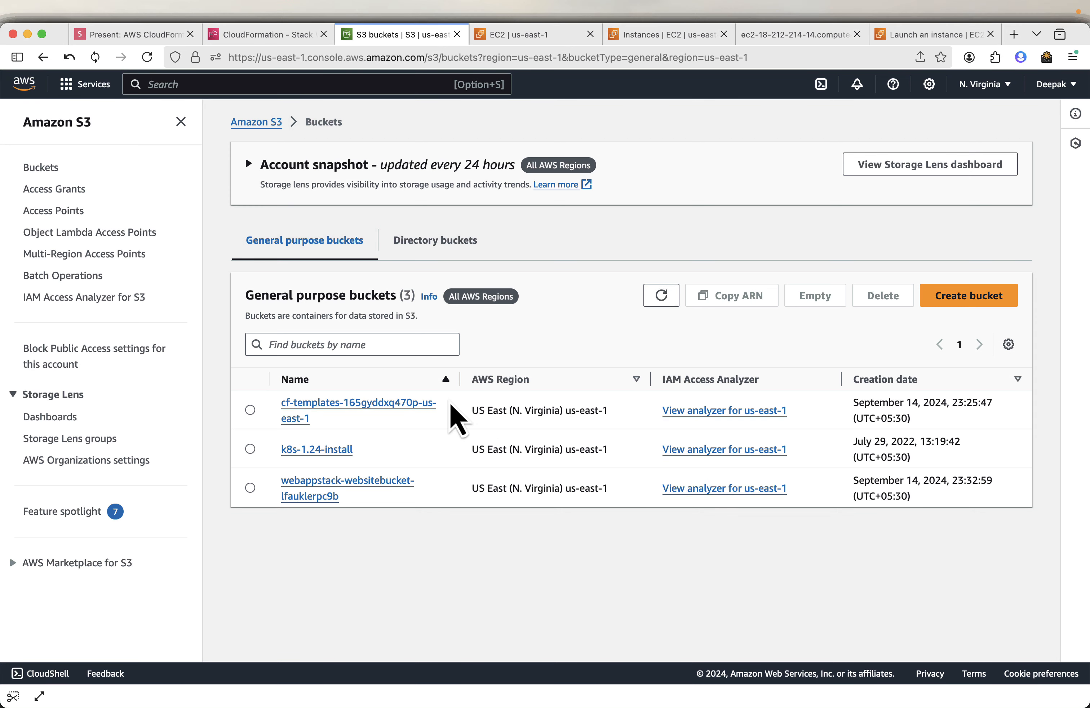
{"action": "left_click", "coordinate": [661, 296]}
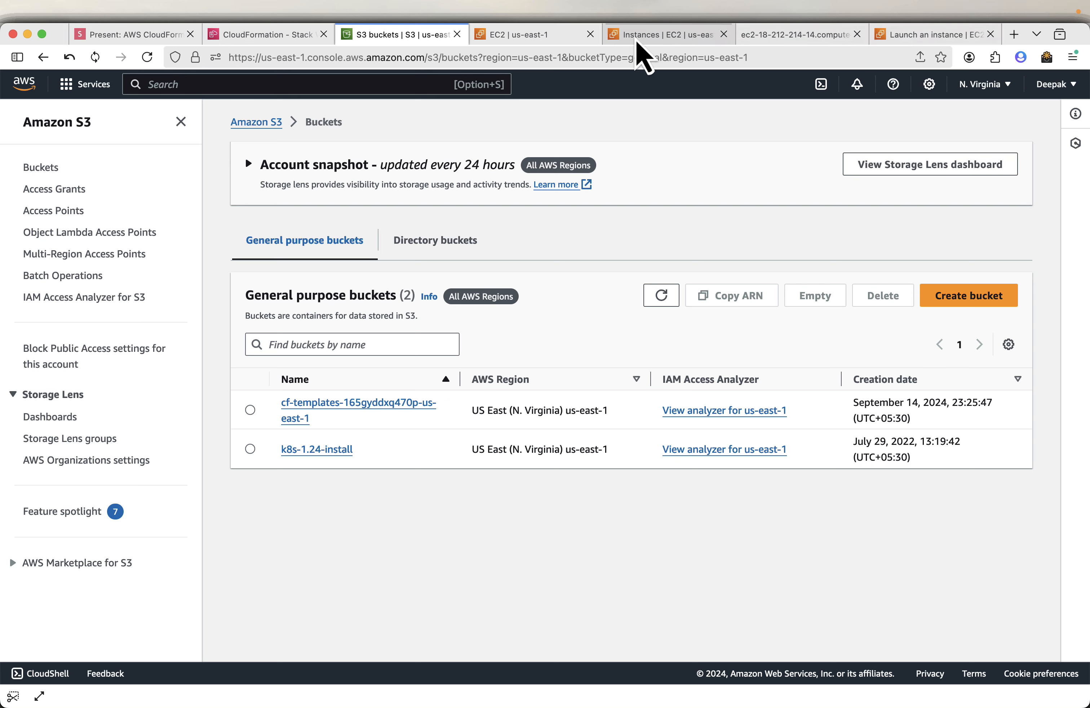
Refresh the EC2 security group list and the instance list to verify the removal of WebServerSecurityGroup and the WebServer instance
{"action": "left_click", "coordinate": [519, 40]}
{"action": "left_click", "coordinate": [589, 122]}
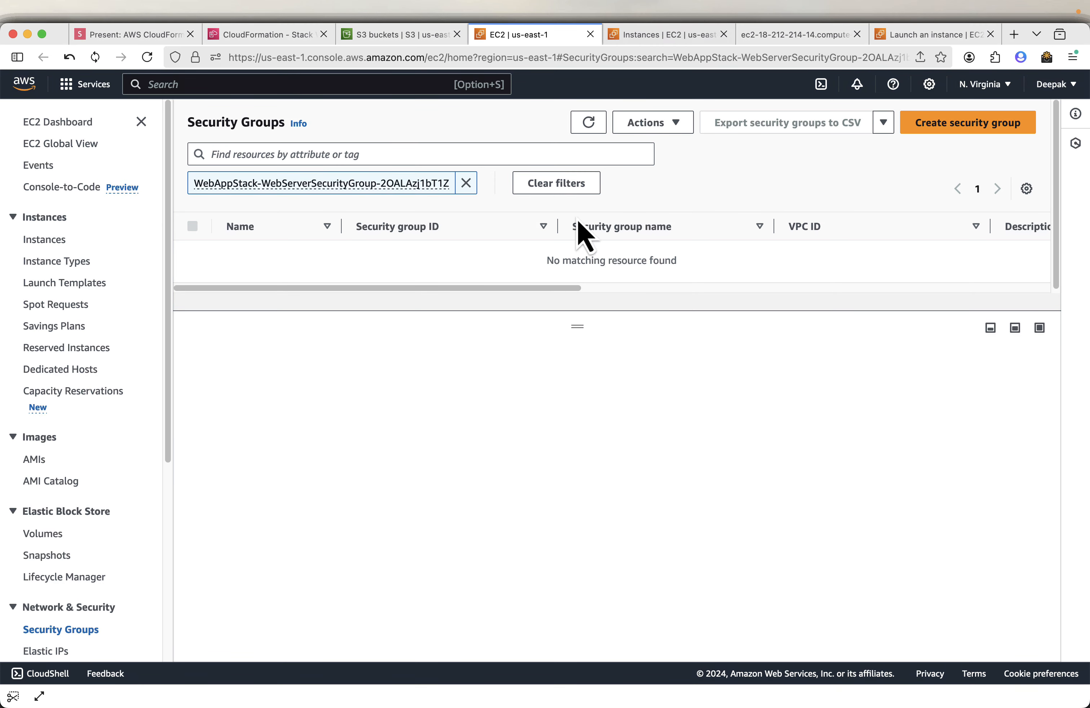
{"action": "left_click", "coordinate": [669, 36]}
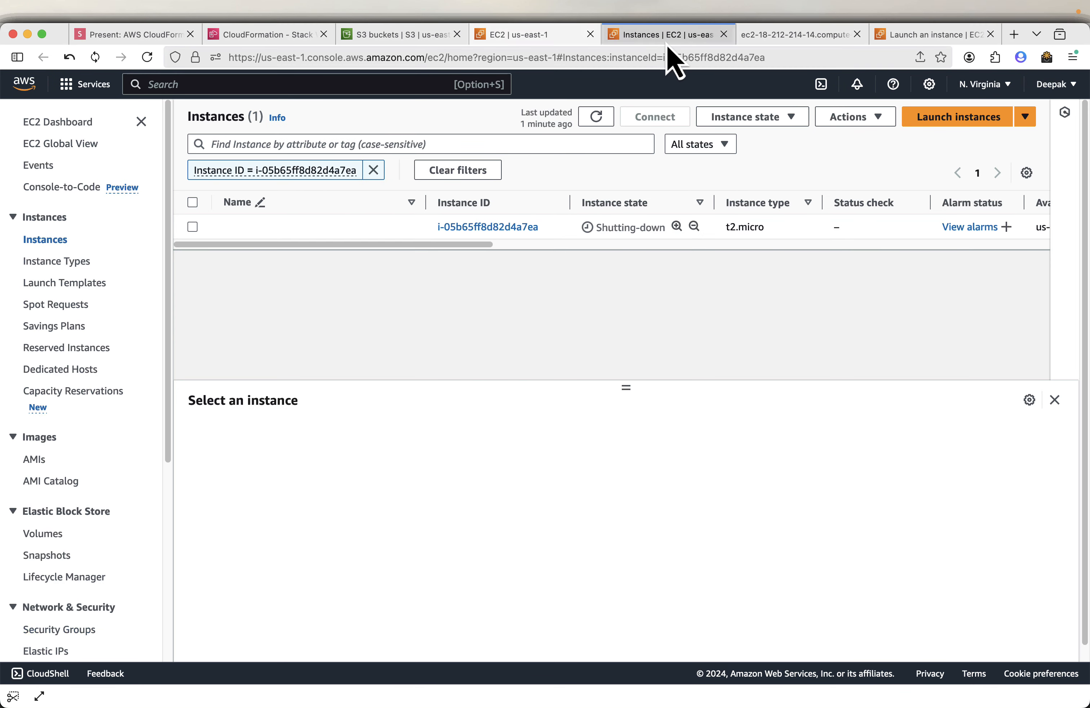
{"action": "left_click", "coordinate": [592, 118]}
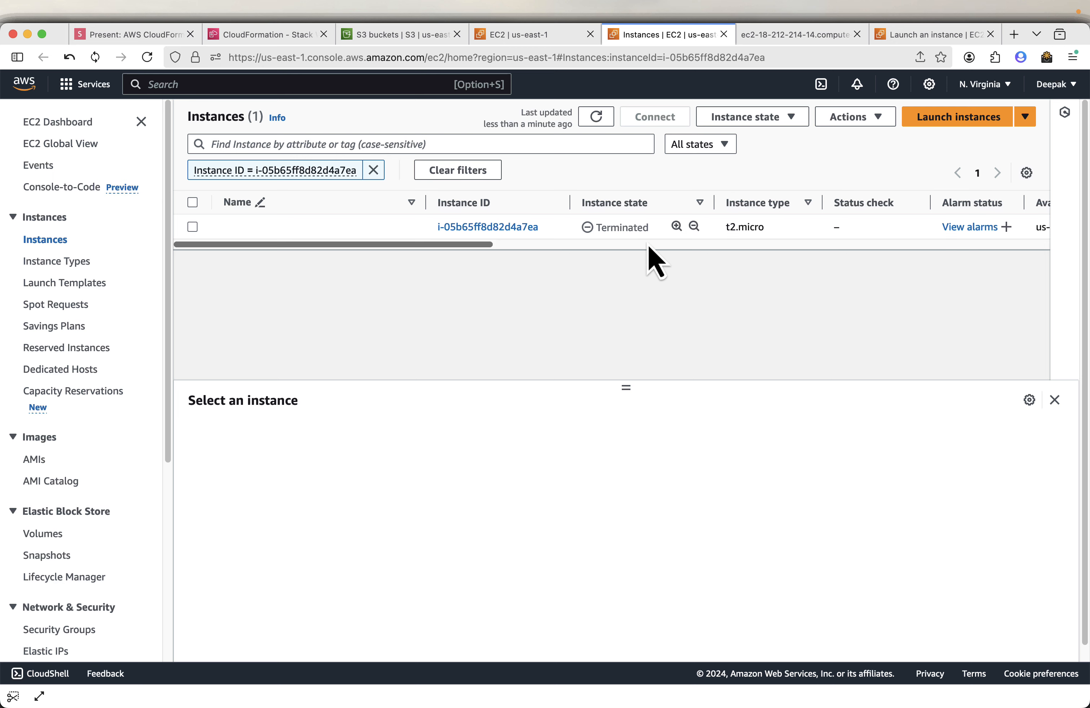
Return to the slide presentation and advance to the closing Thanks for Watching slide
{"action": "left_click", "coordinate": [132, 35]}
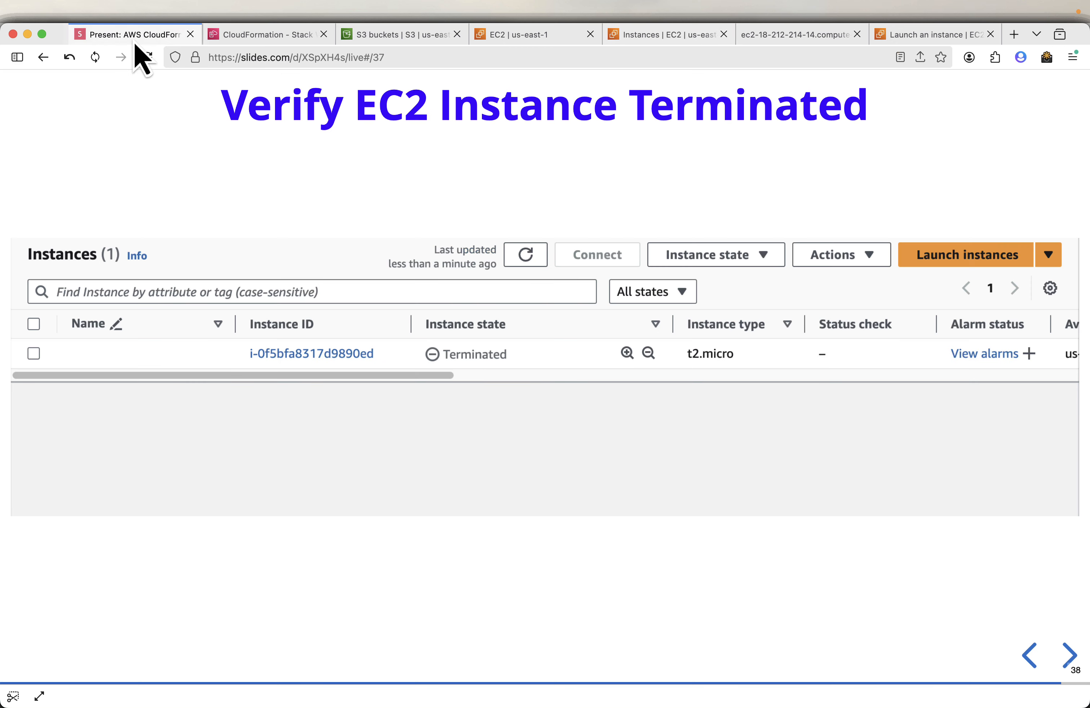
{"action": "key", "text": "Right"}
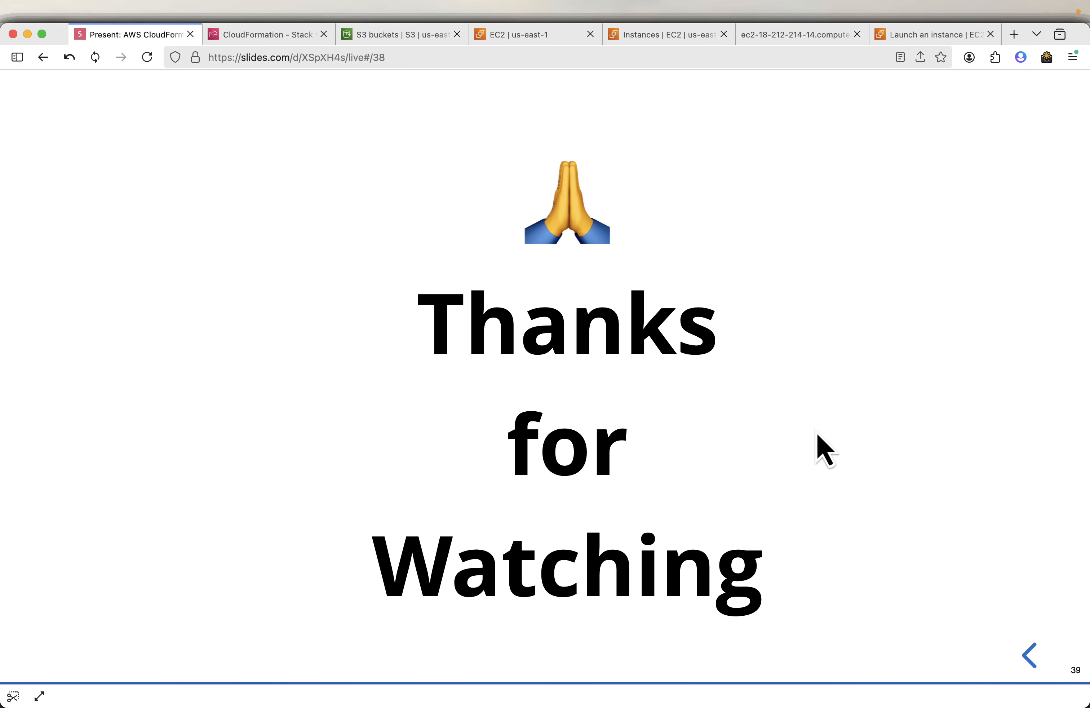